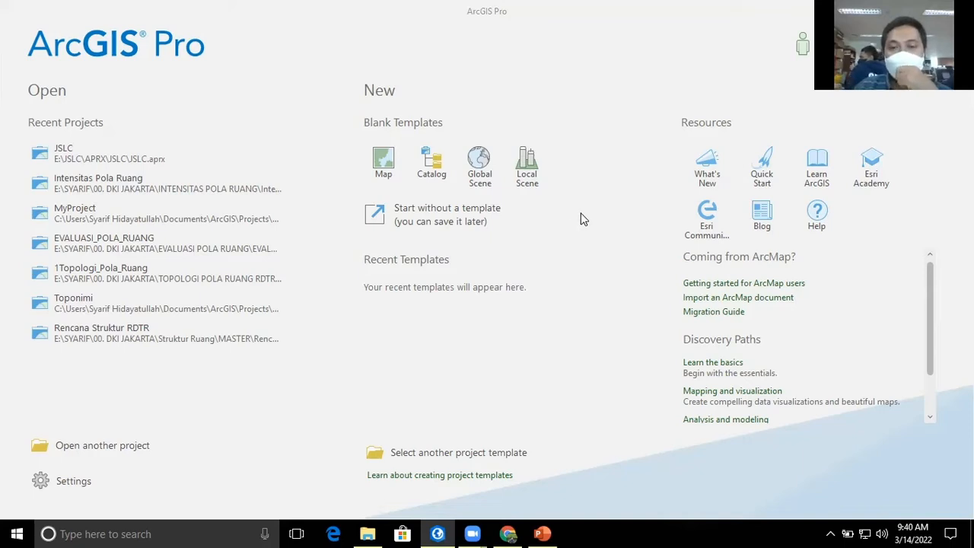
left_click(381, 171)
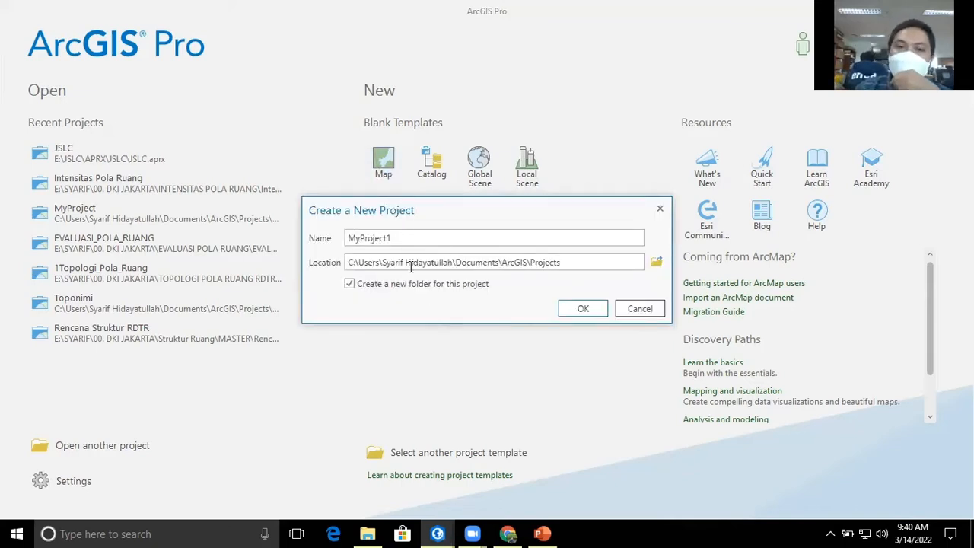
left_click_drag(404, 236, 338, 243)
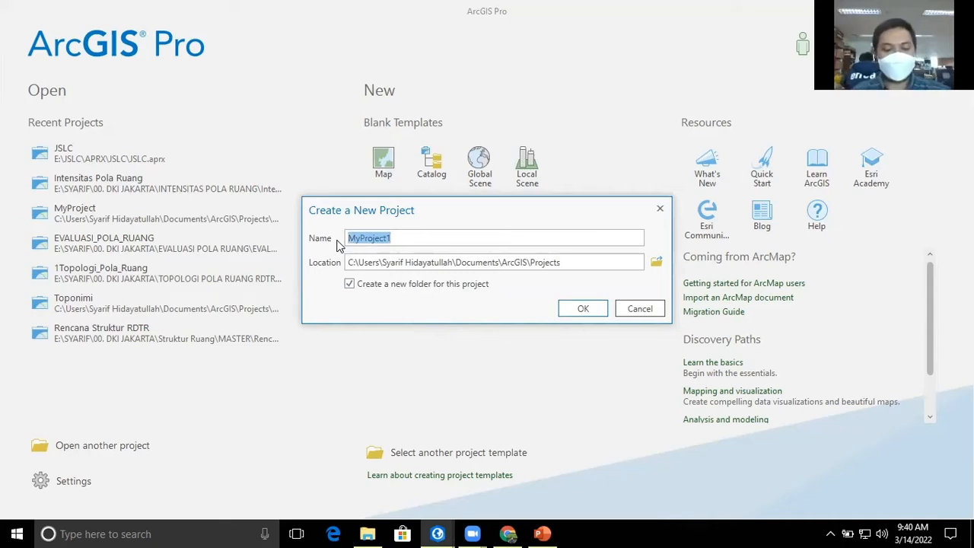
type("JSLC")
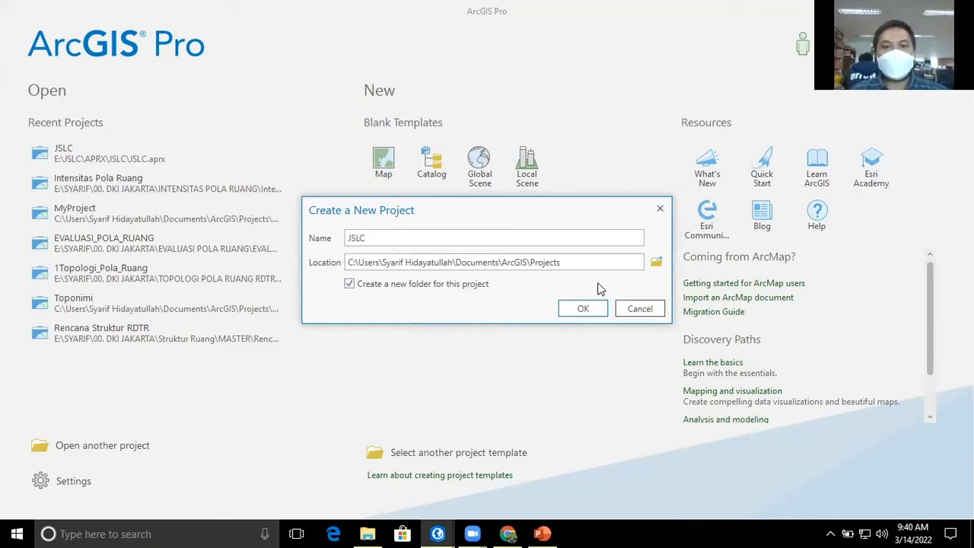
left_click(656, 262)
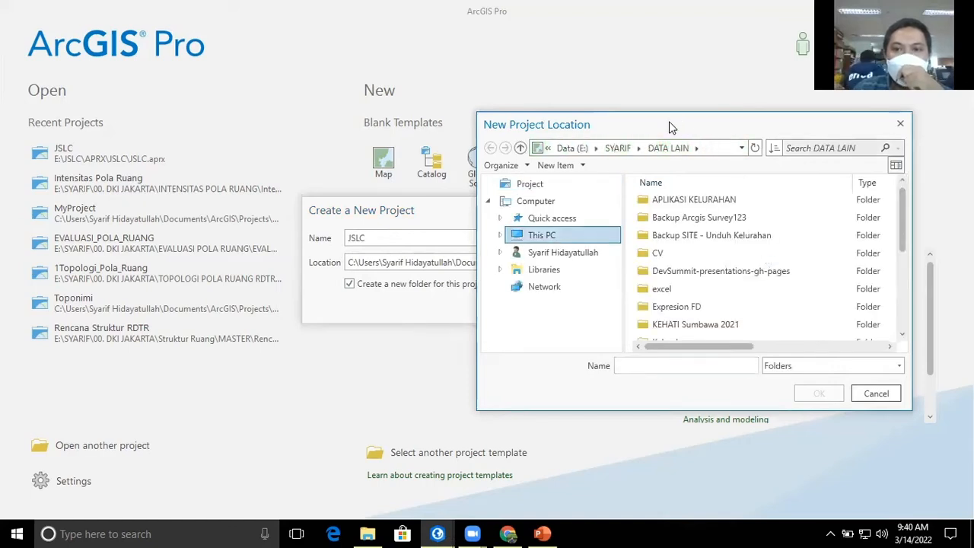
left_click_drag(669, 121, 666, 149)
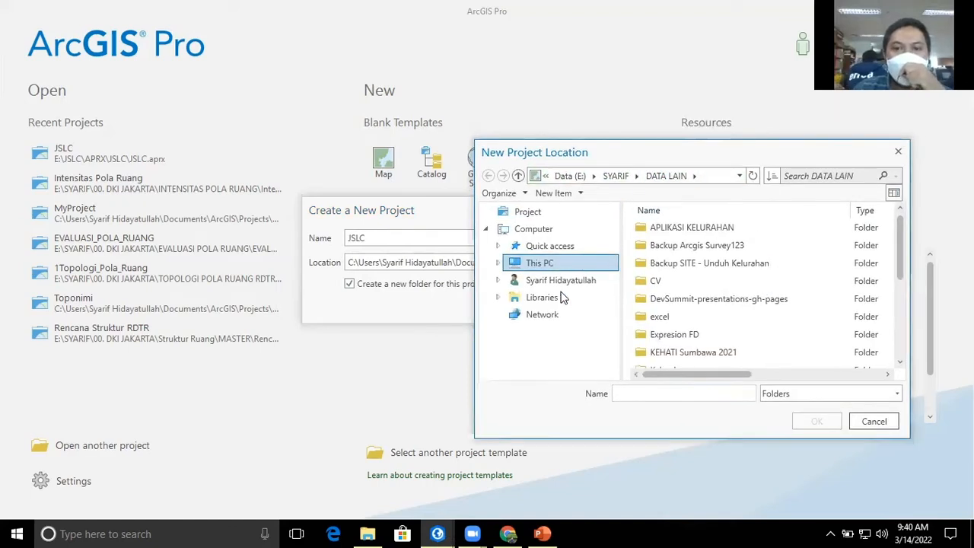
left_click(498, 263)
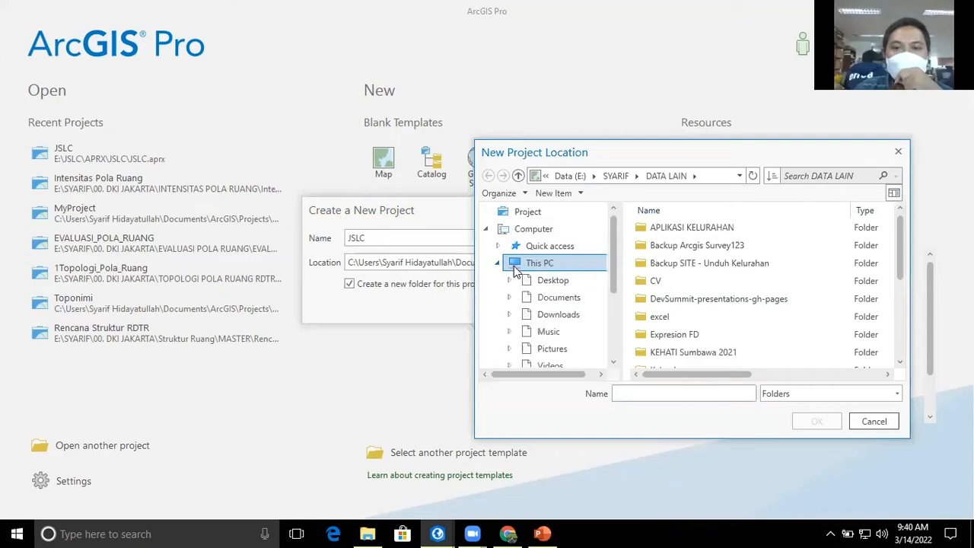
scroll(557, 335, "down", 1)
scroll(559, 335, "down", 1)
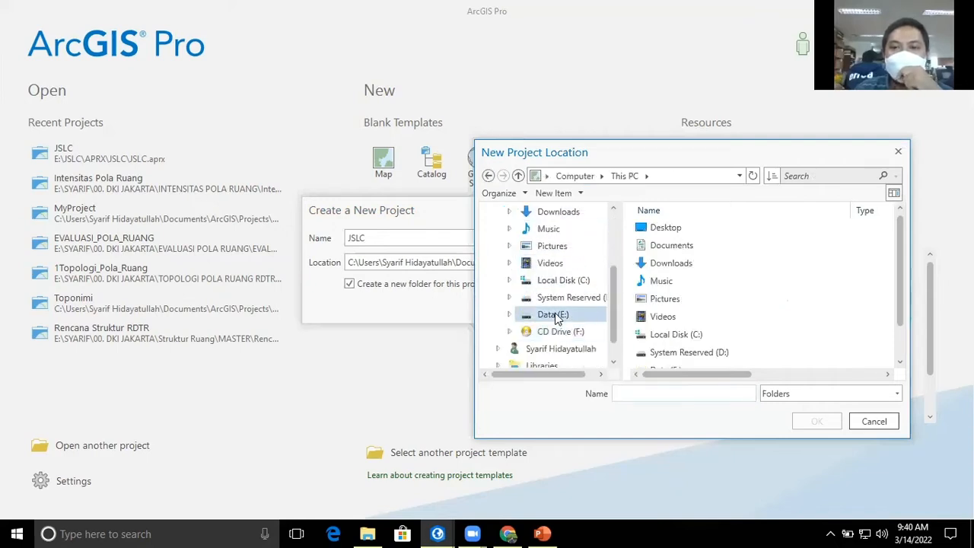
left_click(561, 314)
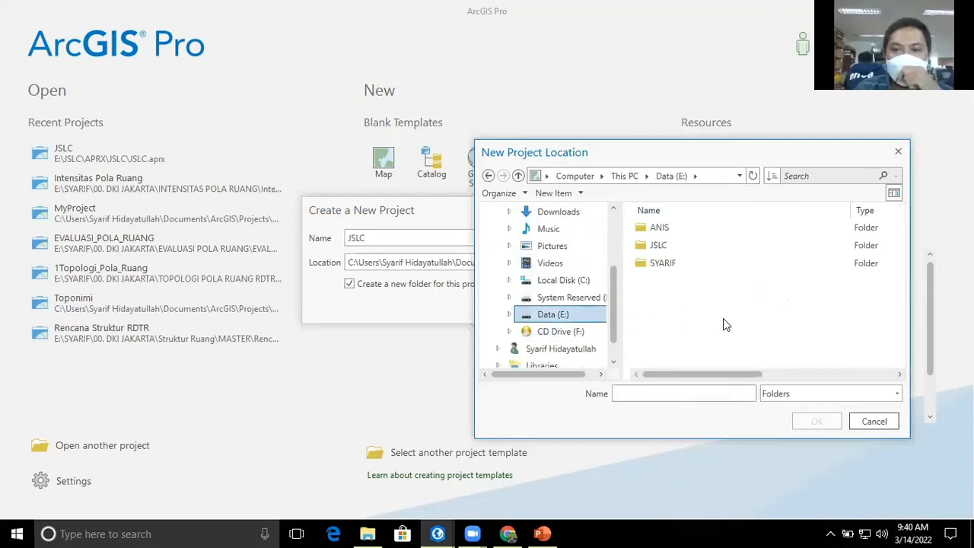
left_click(679, 245)
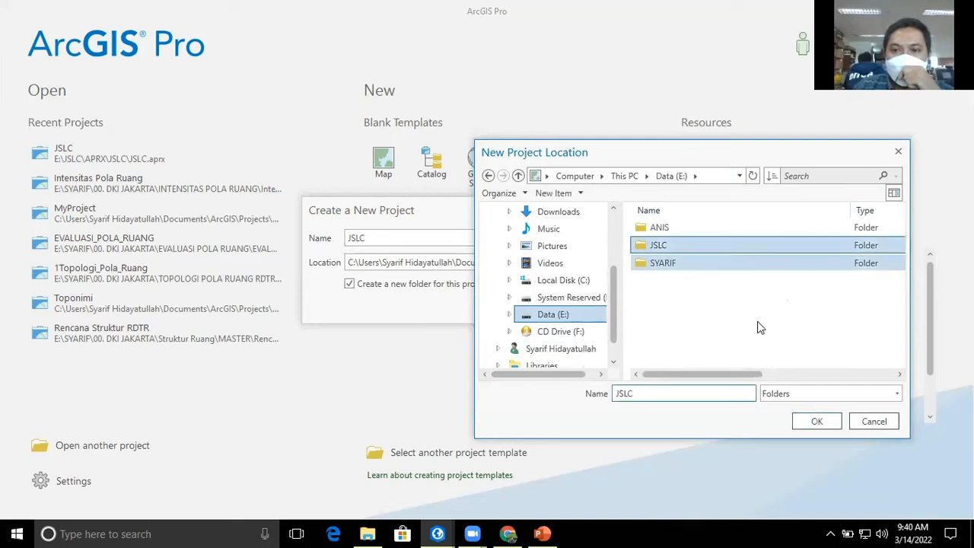
left_click(853, 421)
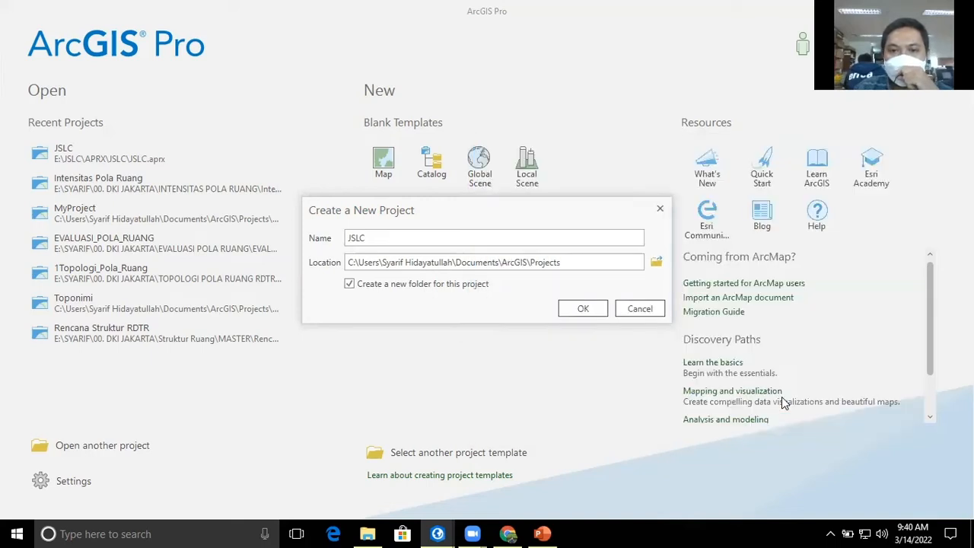
left_click(642, 309)
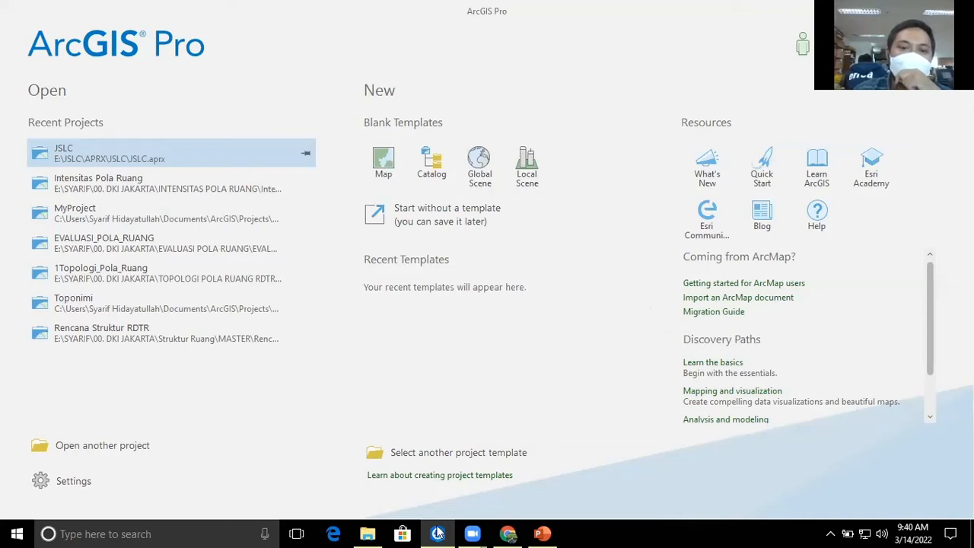
Switch to the ArcGIS Pro window that has the JSLC project's map open.
mouse_move(441, 532)
left_click(454, 462)
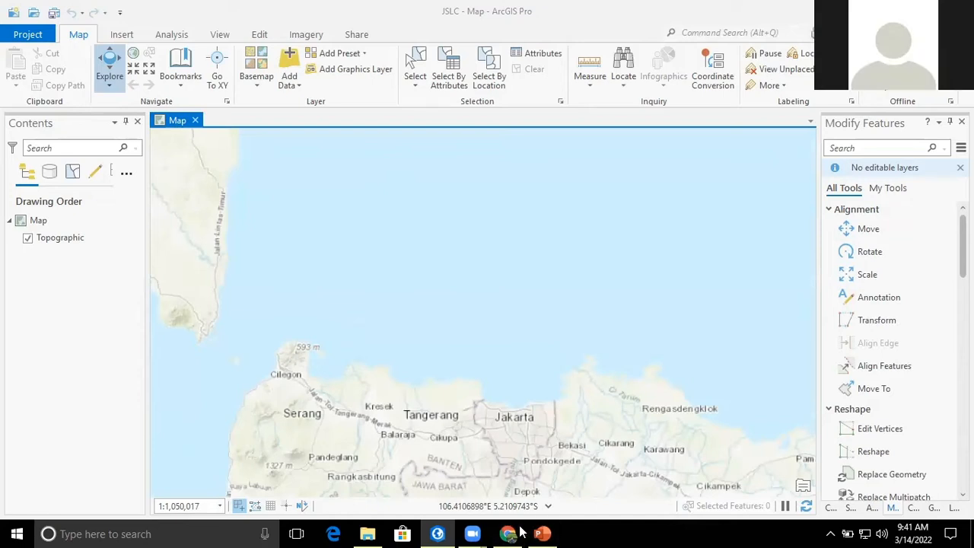
Try the Jakarta Satu virtual background in the Zoom settings, then close the settings.
left_click(672, 122)
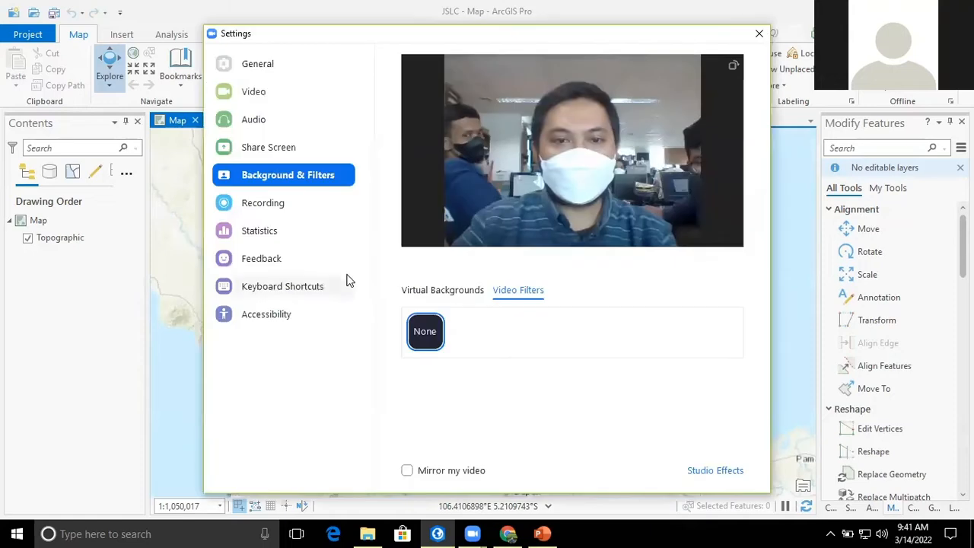
left_click(444, 290)
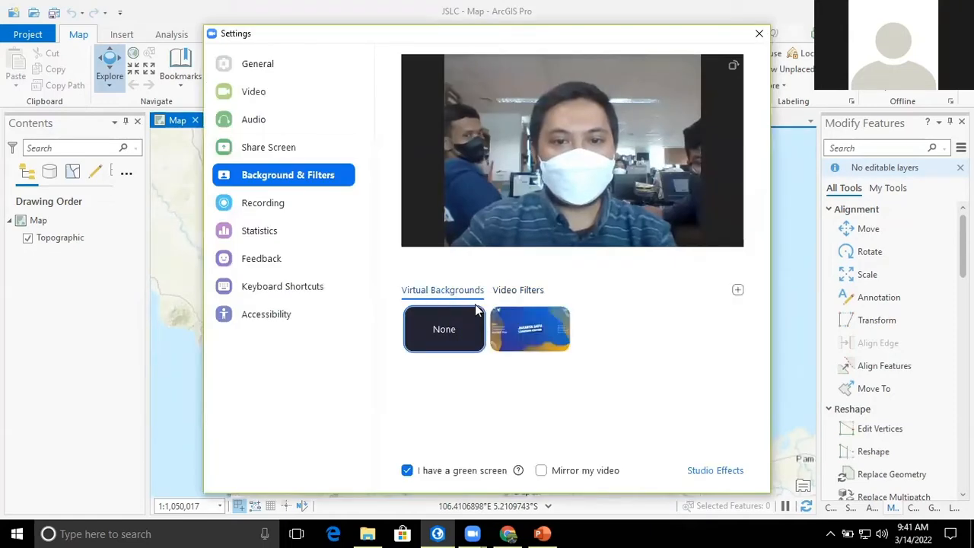
left_click(510, 324)
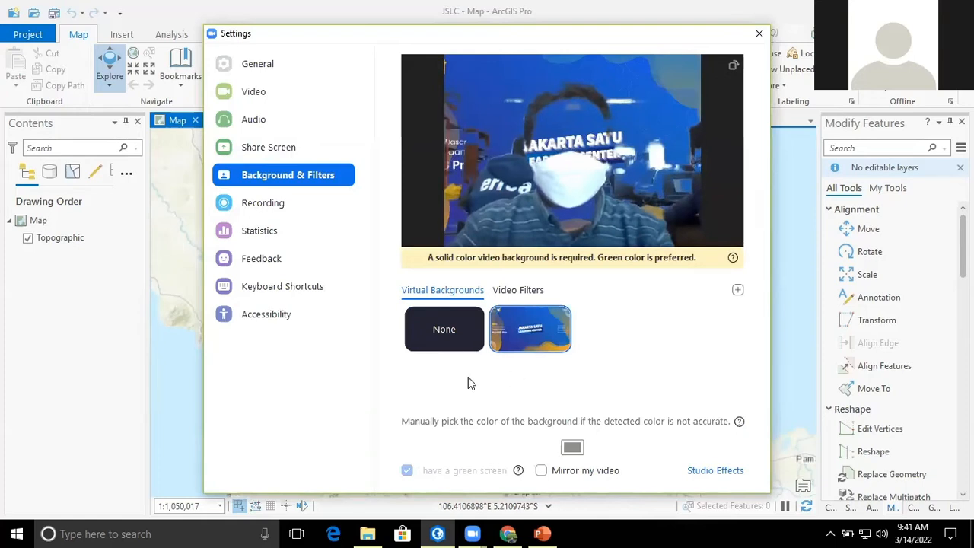
left_click(535, 331)
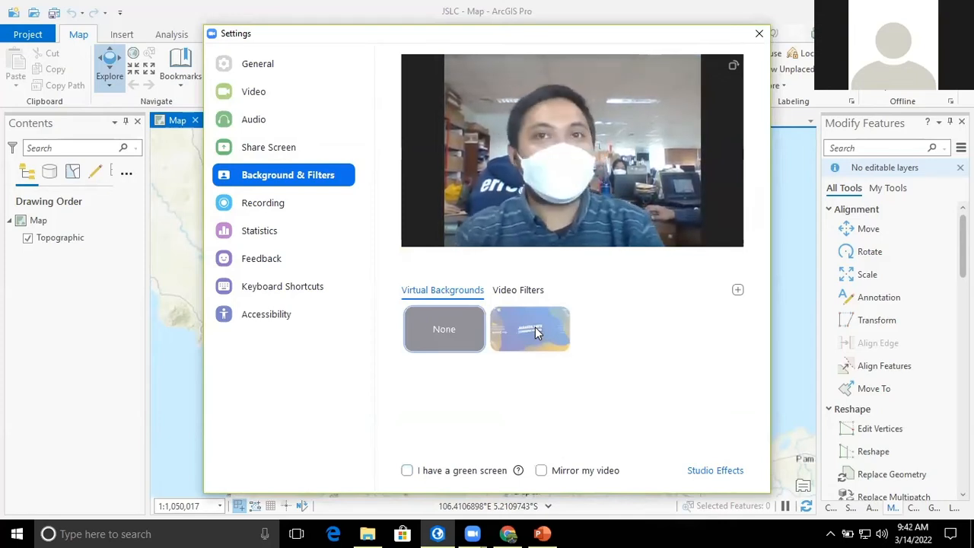
left_click(758, 34)
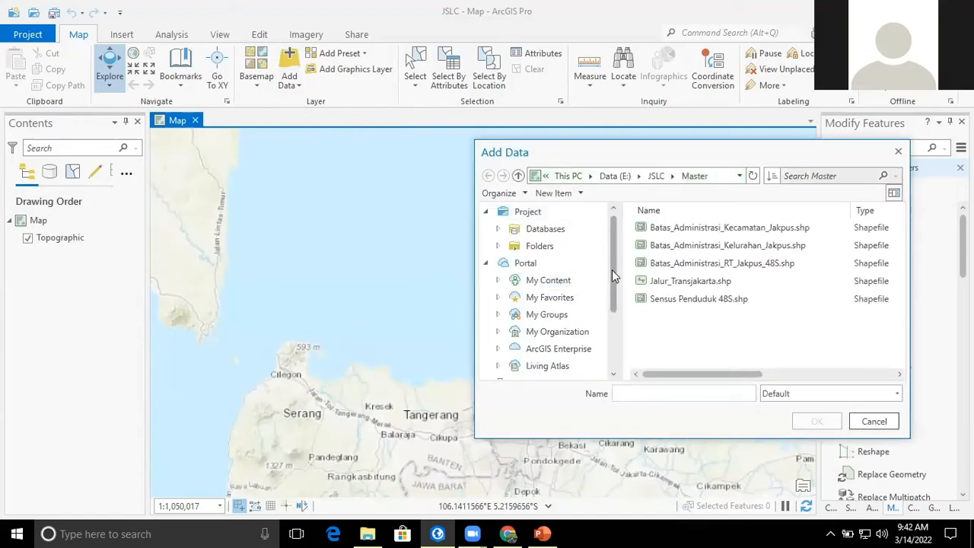
Add the shapefile Sensus Penduduk 48S.shp from the E:\JSLC\Master folder to the map.
left_click(664, 298)
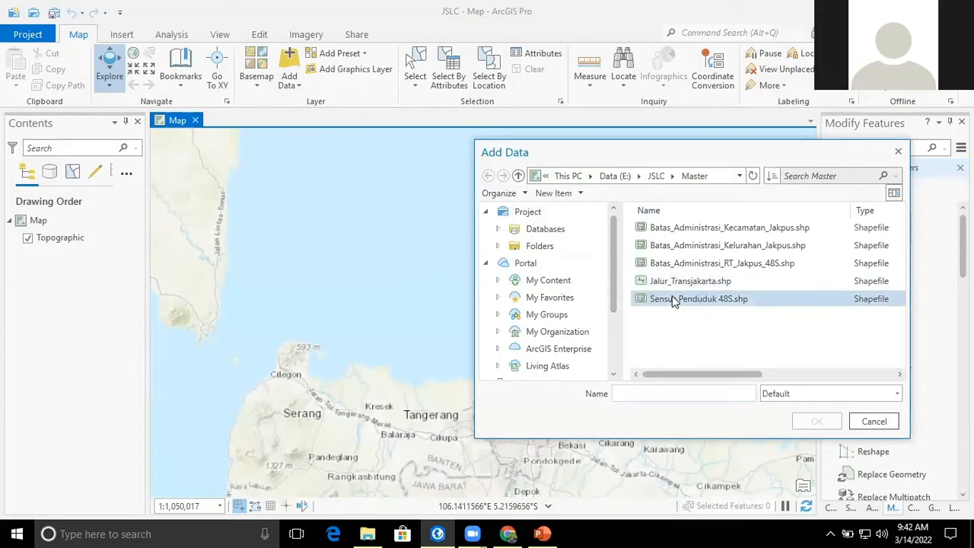
left_click(672, 298)
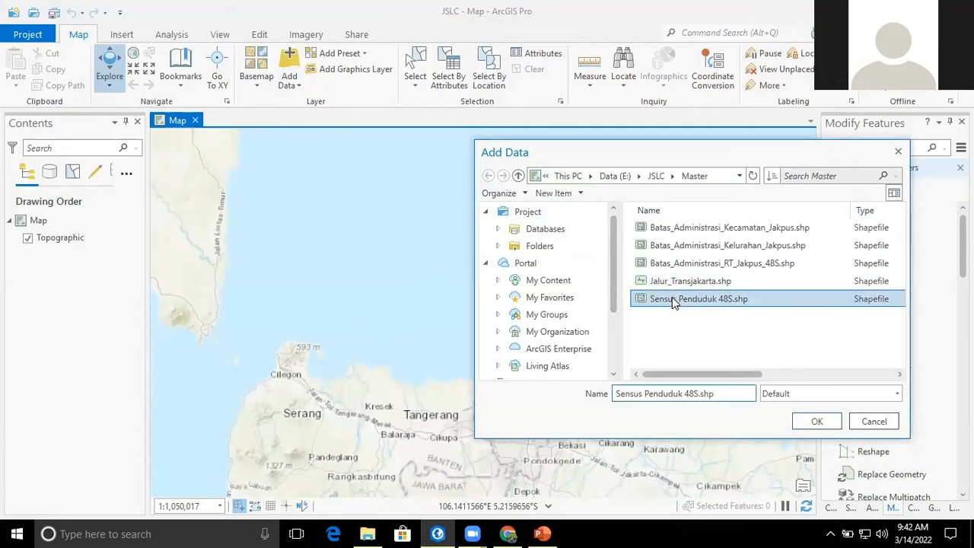
left_click(828, 425)
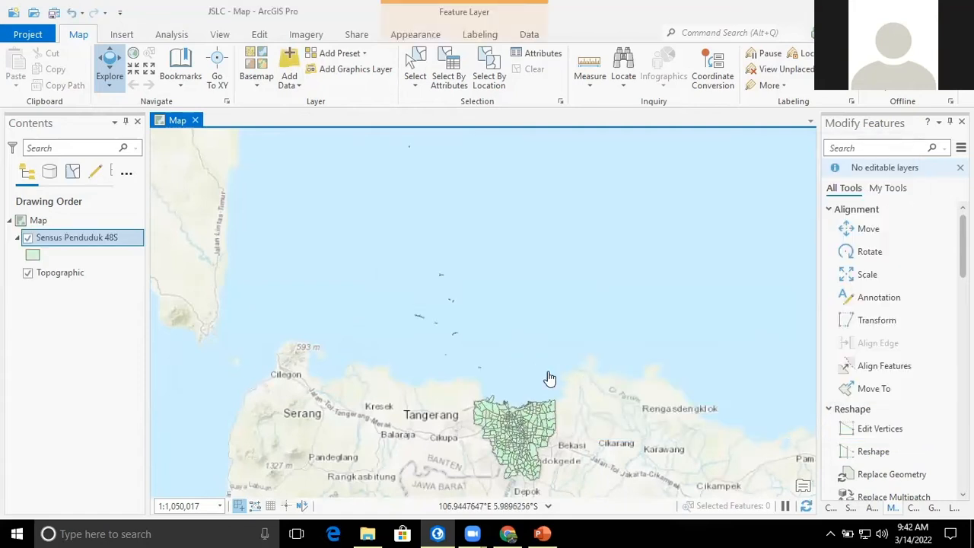
left_click_drag(523, 403, 506, 363)
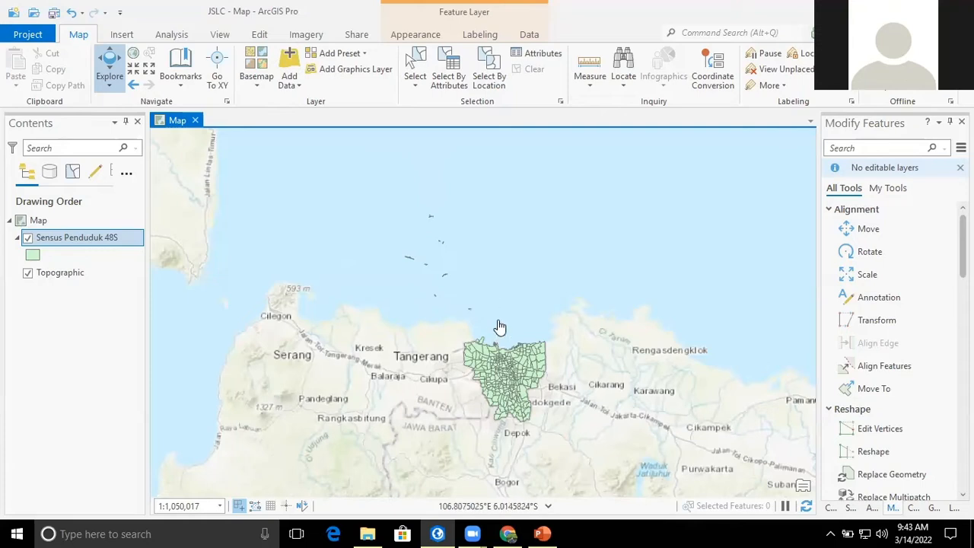
Open the attribute table of the Sensus Penduduk 48S layer to examine its fields and records.
left_click(55, 245)
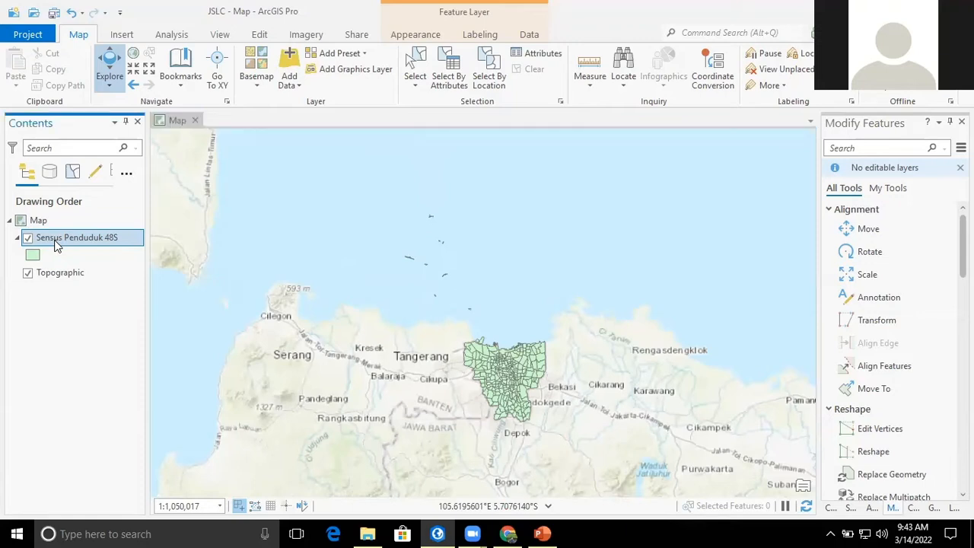
right_click(55, 244)
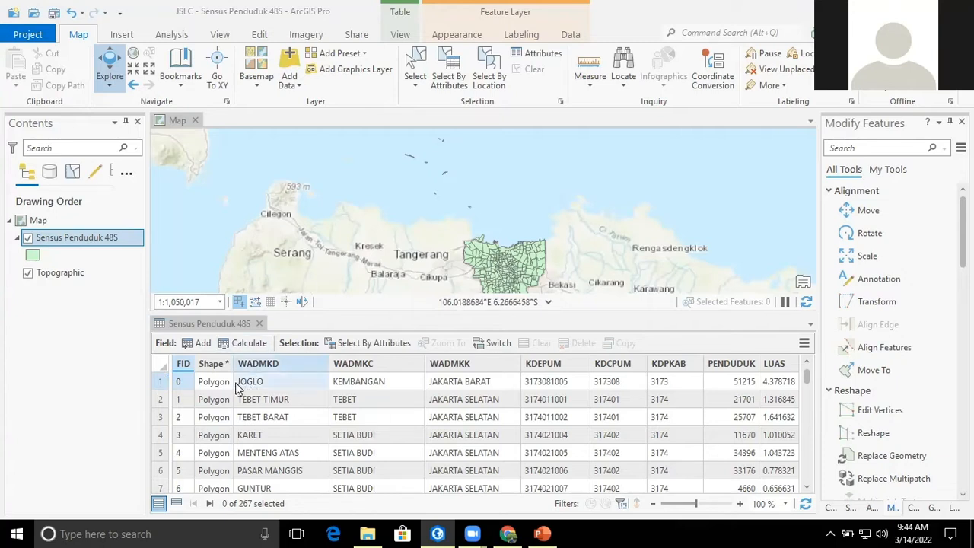
mouse_move(213, 365)
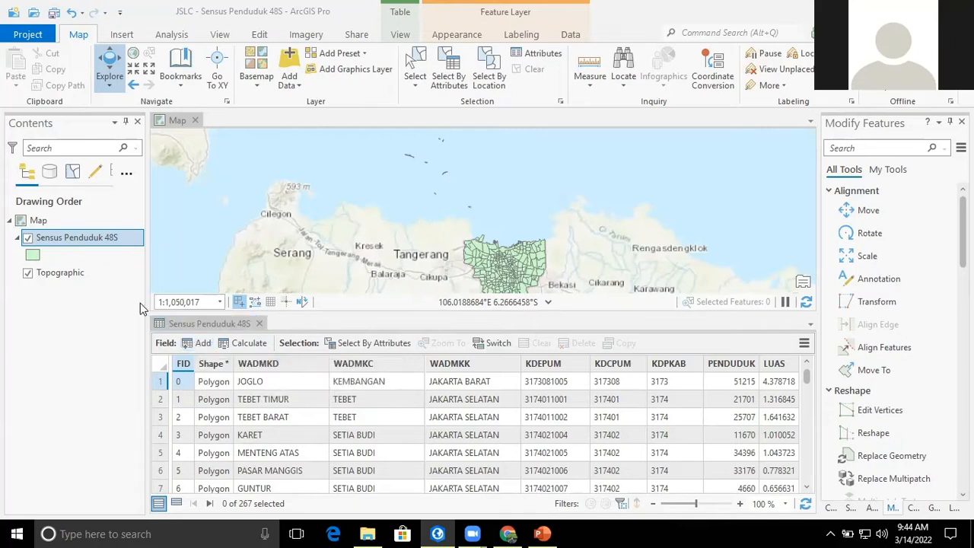
Open the field design view of the Sensus Penduduk 48S layer and add a new field named STR_SAMPLE.
right_click(52, 240)
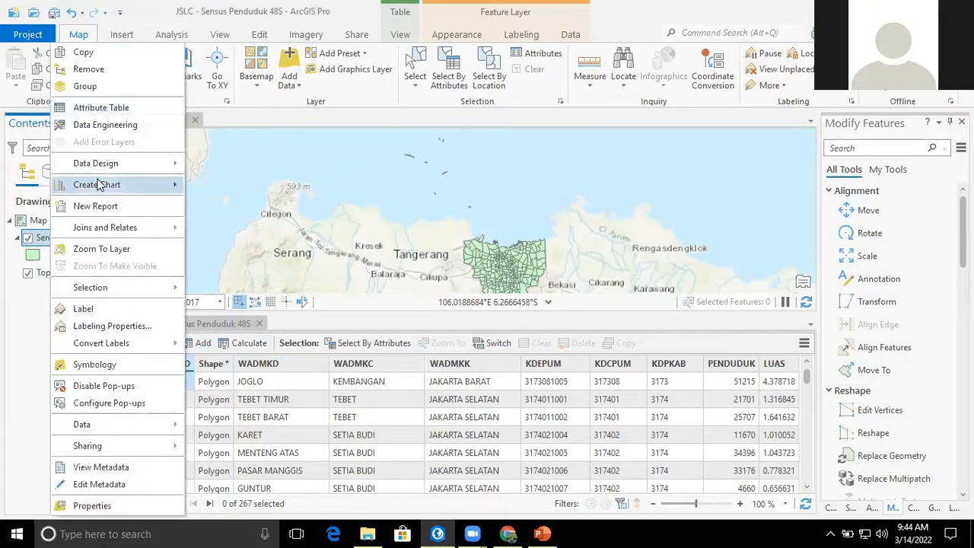
mouse_move(167, 163)
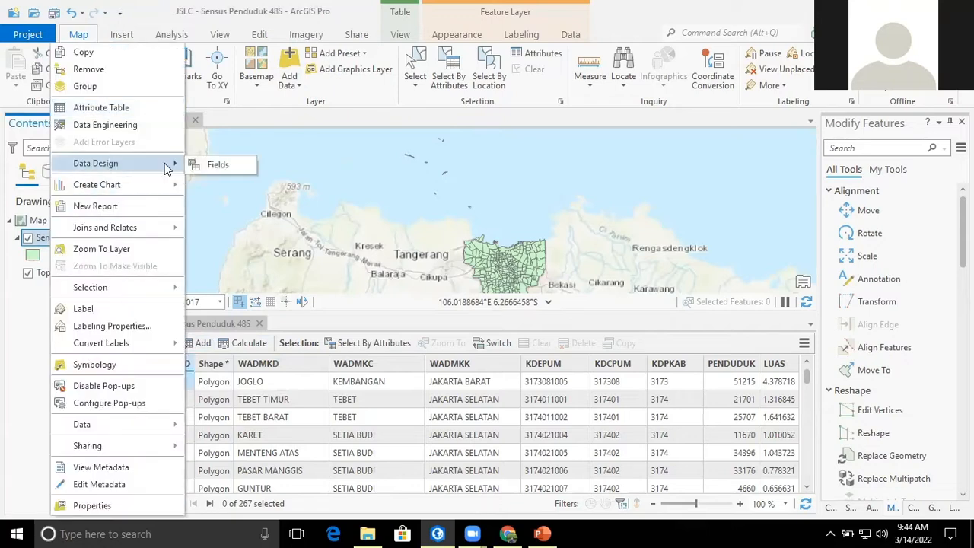
left_click(231, 163)
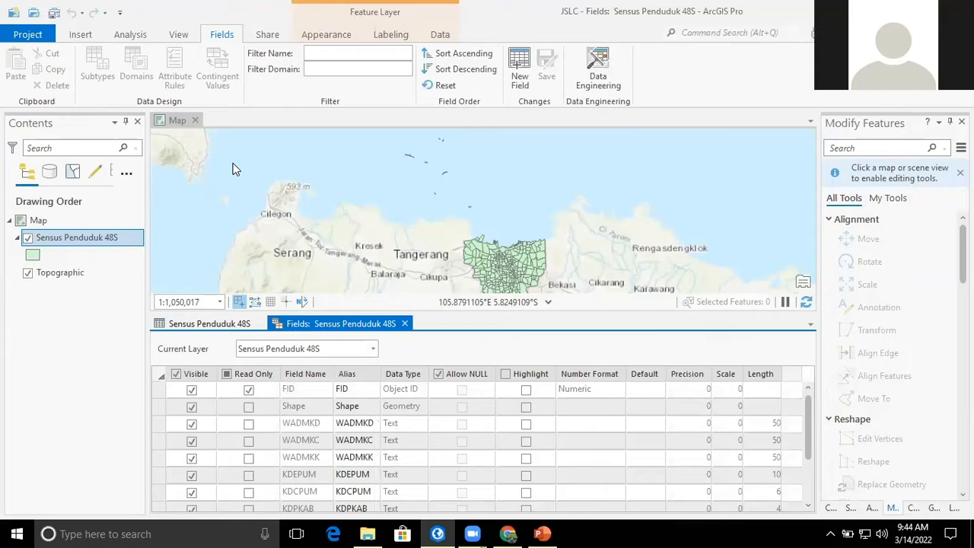
scroll(302, 266, "down", 1)
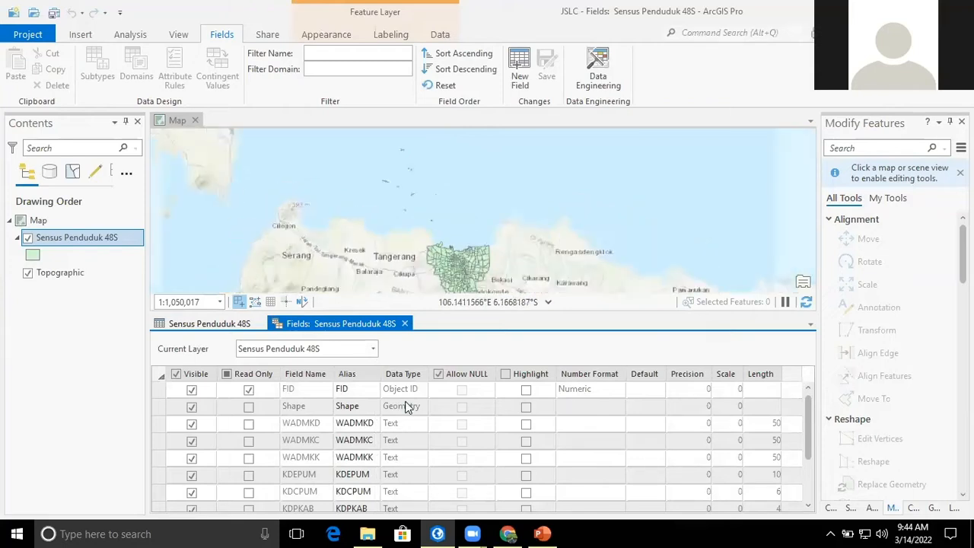
scroll(358, 434, "down", 2)
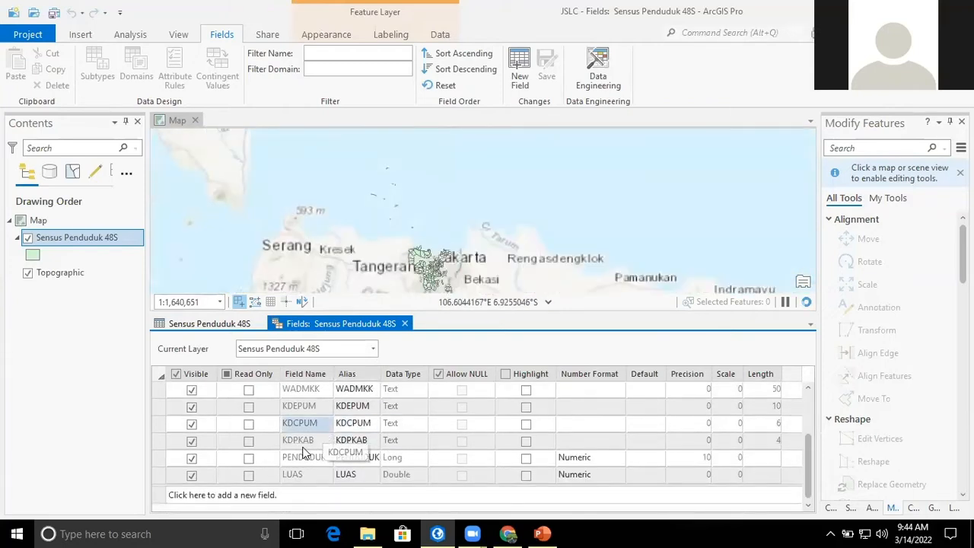
left_click(214, 496)
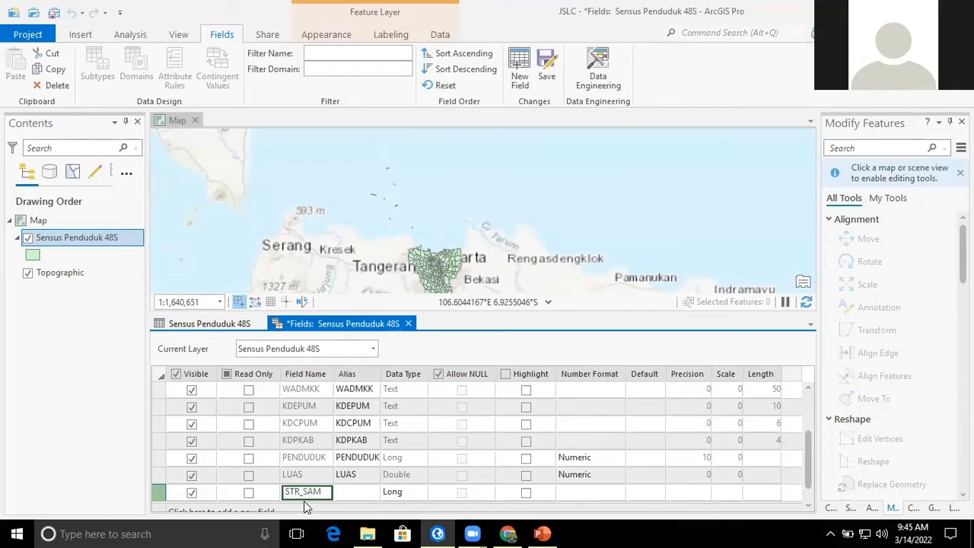
type("PLE")
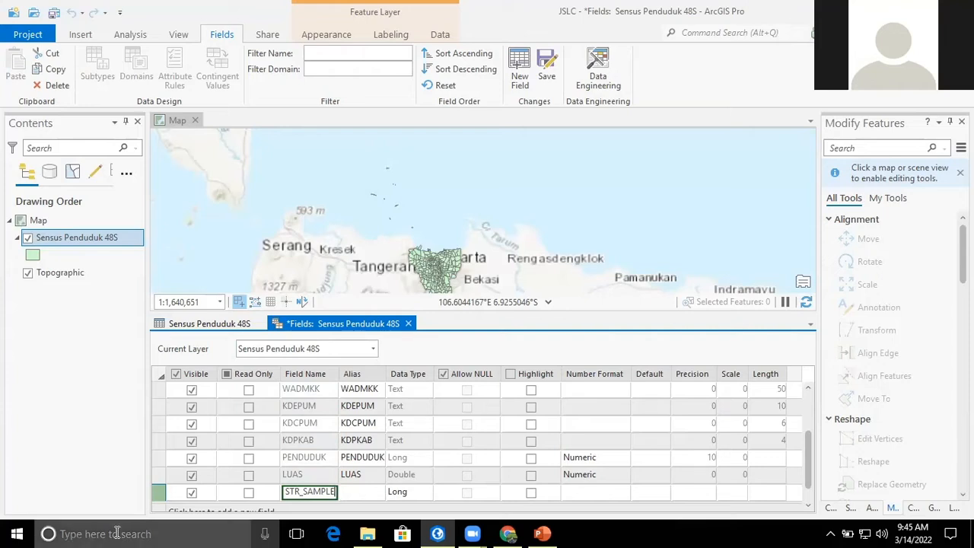
Give the STR_SAMPLE field the alias STRING SAMPLE and set its data type to Text.
left_click(354, 493)
type("STRING S")
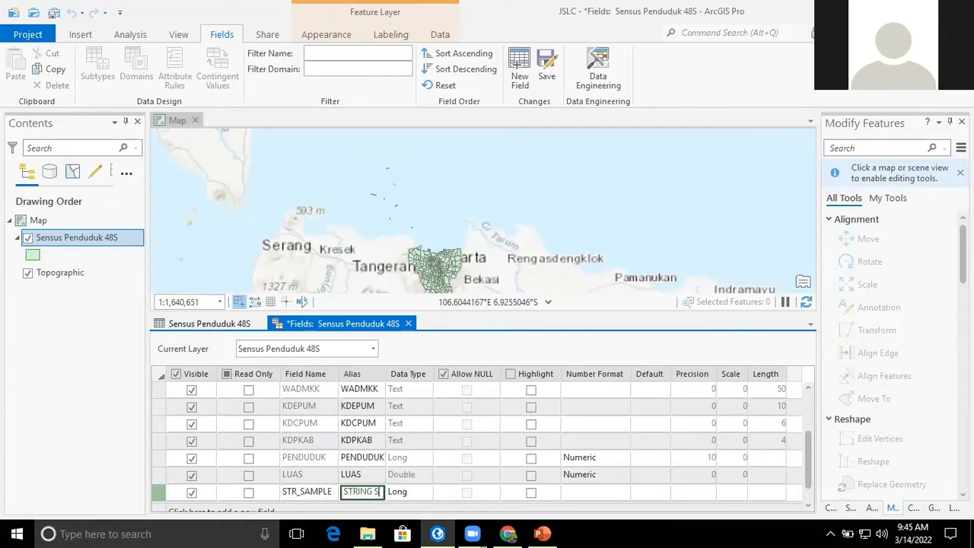
type("AMPLE")
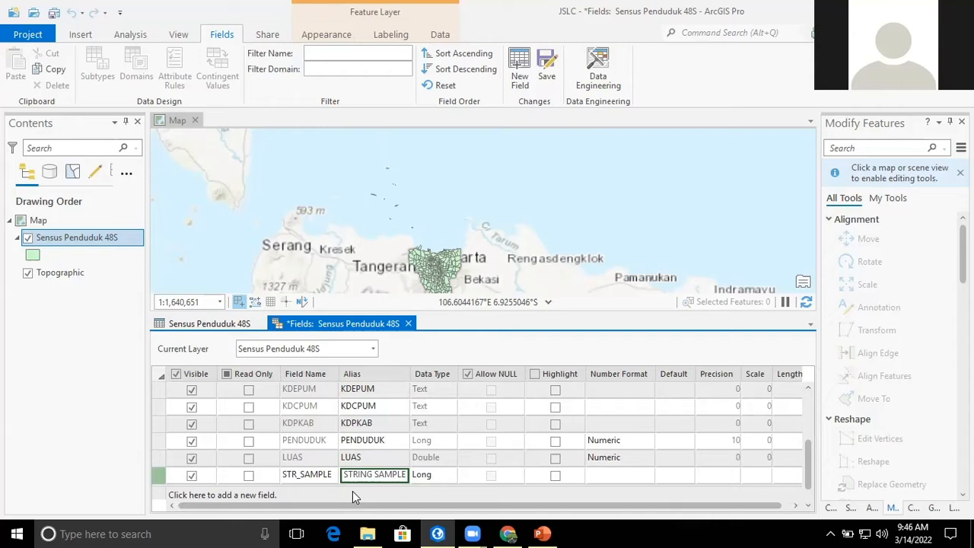
key("Return")
mouse_move(443, 532)
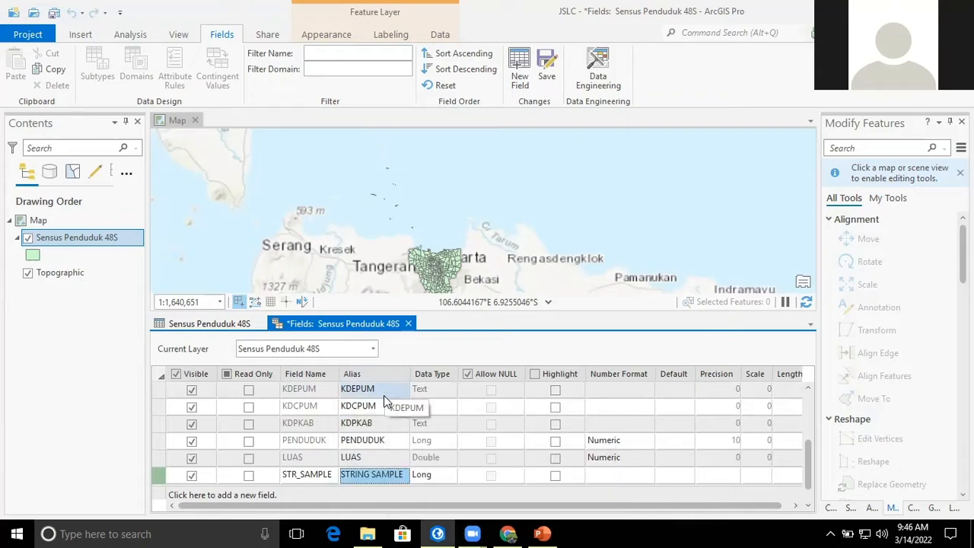
left_click(448, 479)
left_click(428, 458)
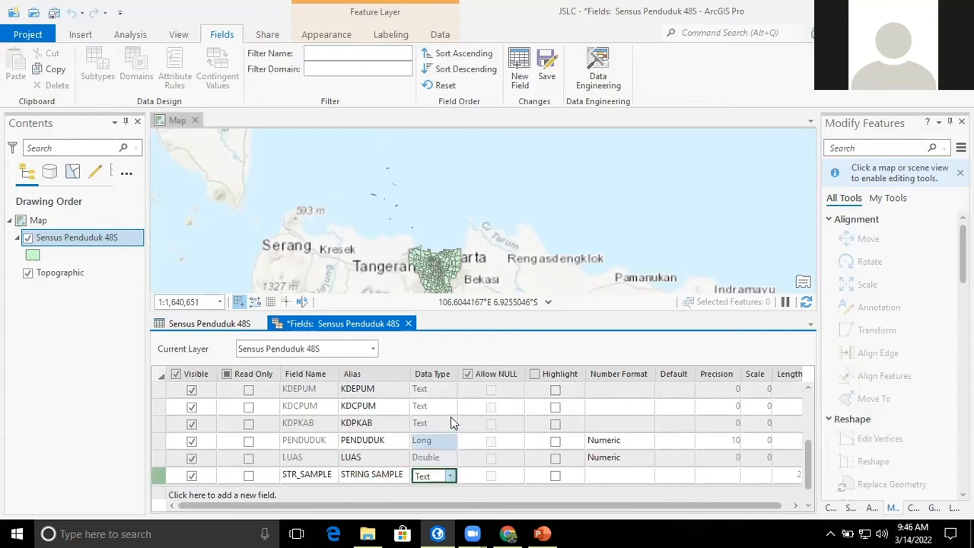
Save the new STR_SAMPLE field and close the field design view to return to the attribute table.
left_click(543, 72)
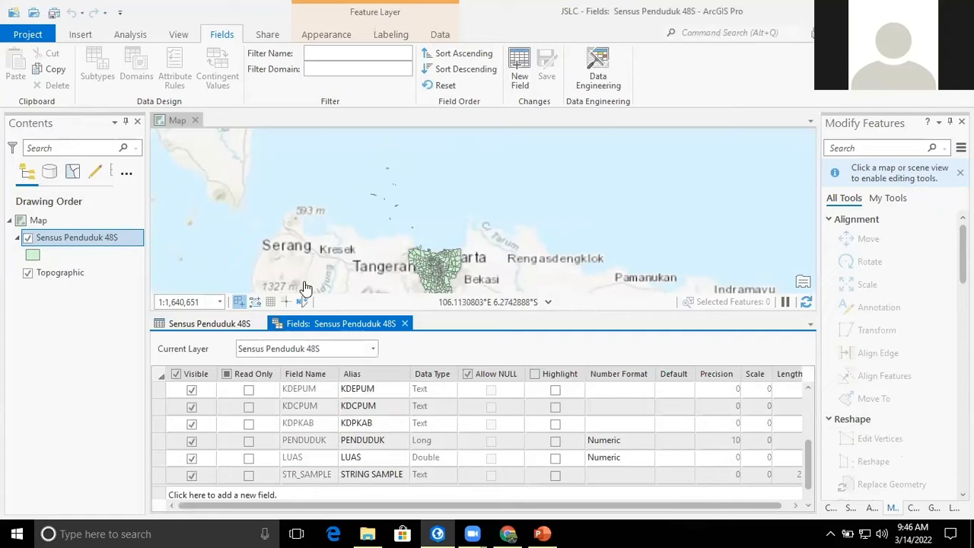
left_click(405, 324)
left_click(383, 488)
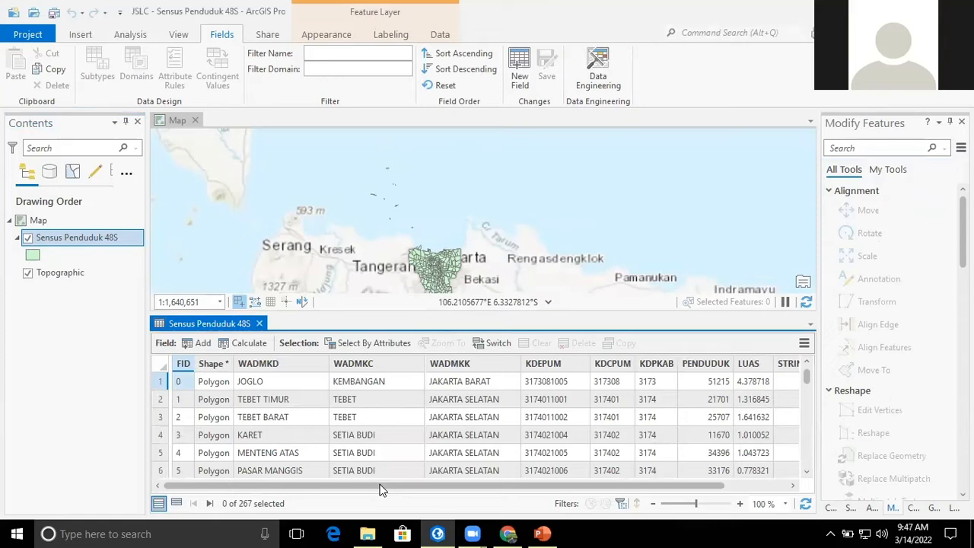
left_click_drag(382, 488, 520, 504)
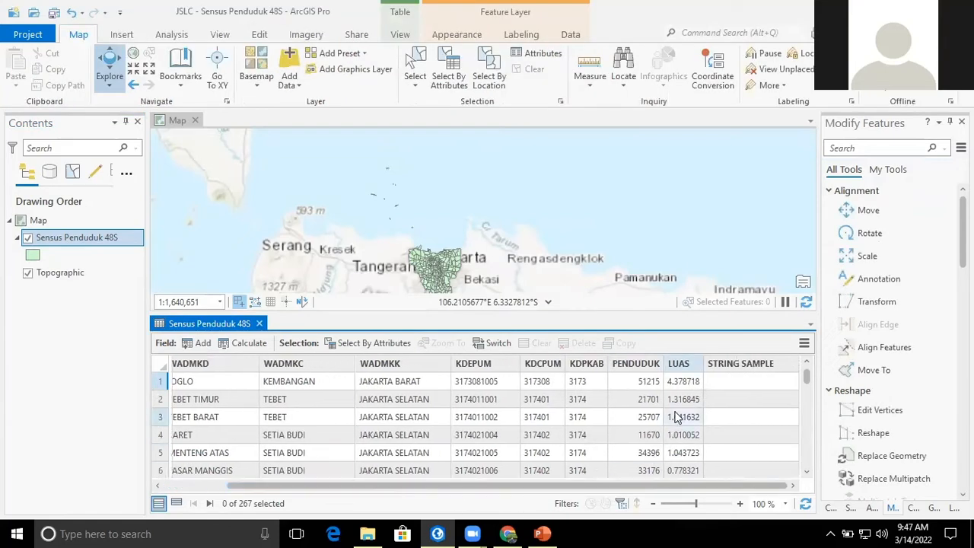
Open Calculate Field for the STRING SAMPLE column with Python 3 as the expression type.
mouse_move(707, 369)
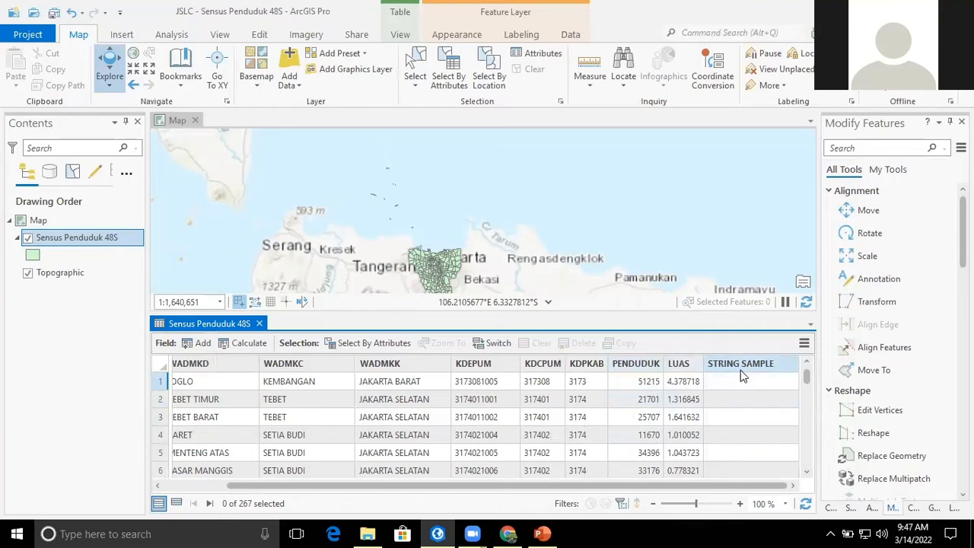
scroll(365, 464, "left", 3)
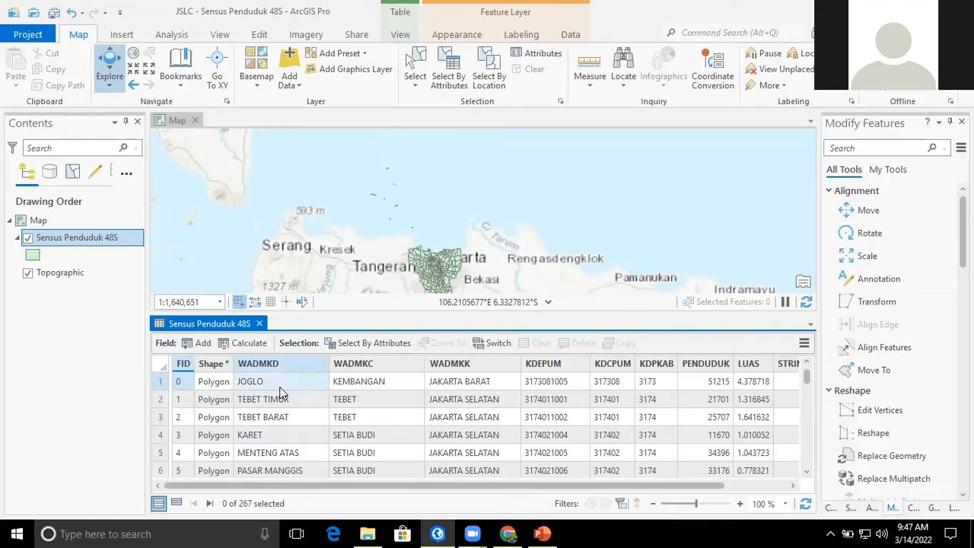
left_click_drag(296, 489, 741, 468)
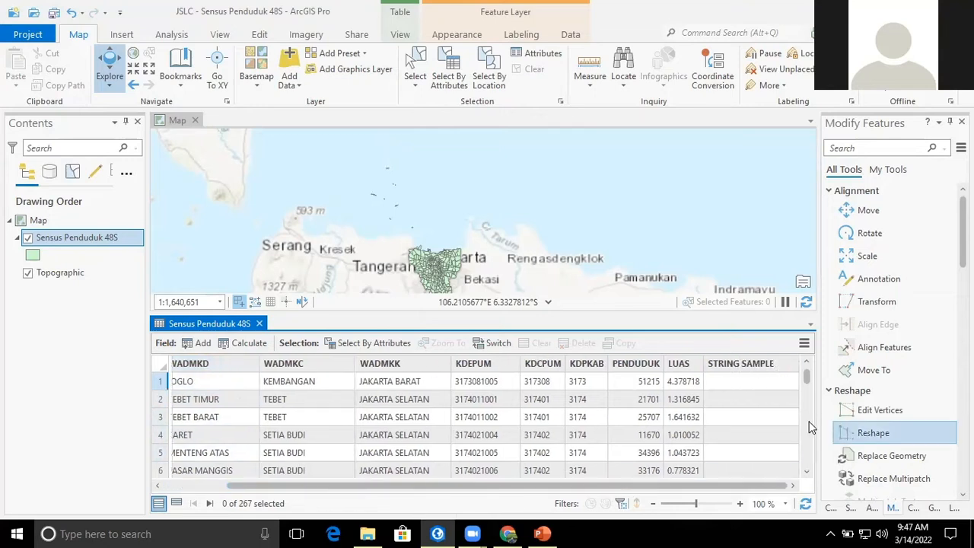
right_click(758, 364)
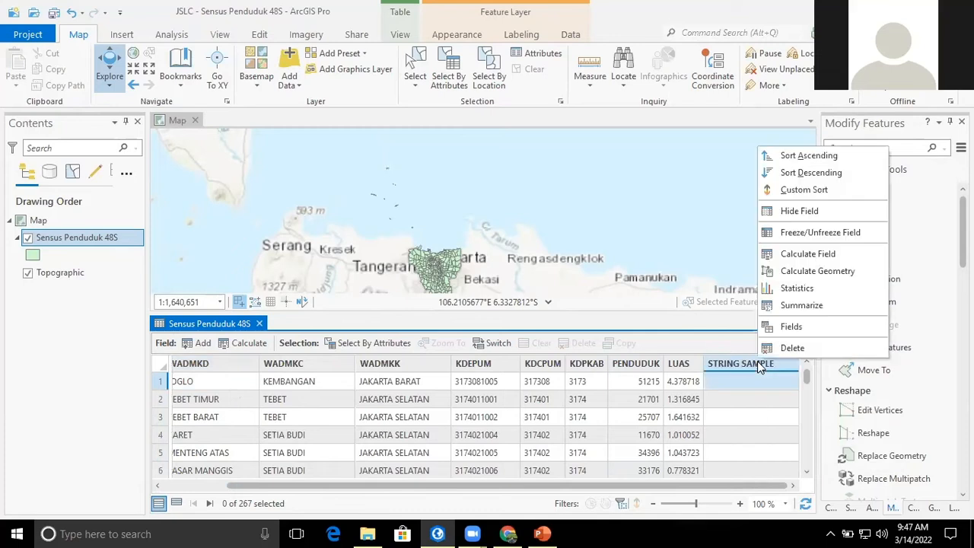
left_click(804, 255)
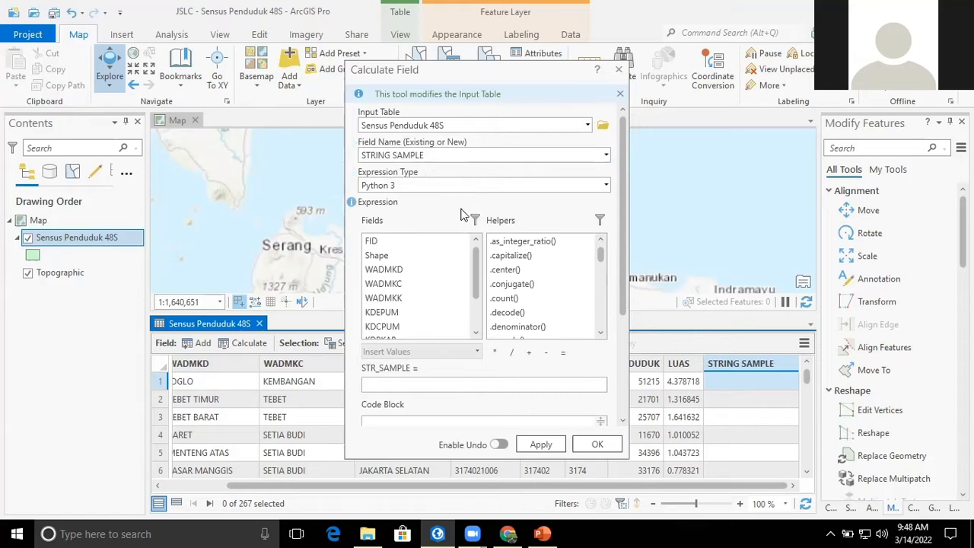
left_click(474, 187)
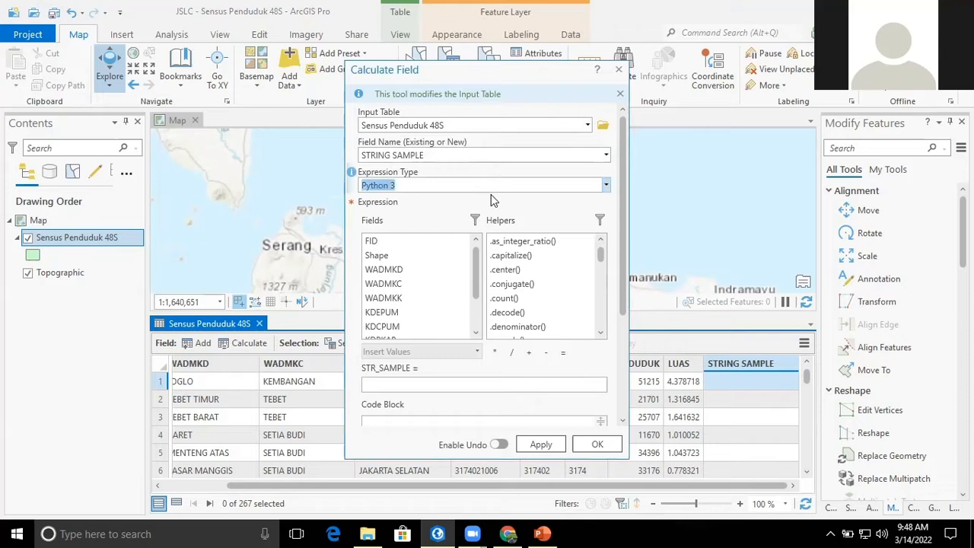
left_click(606, 184)
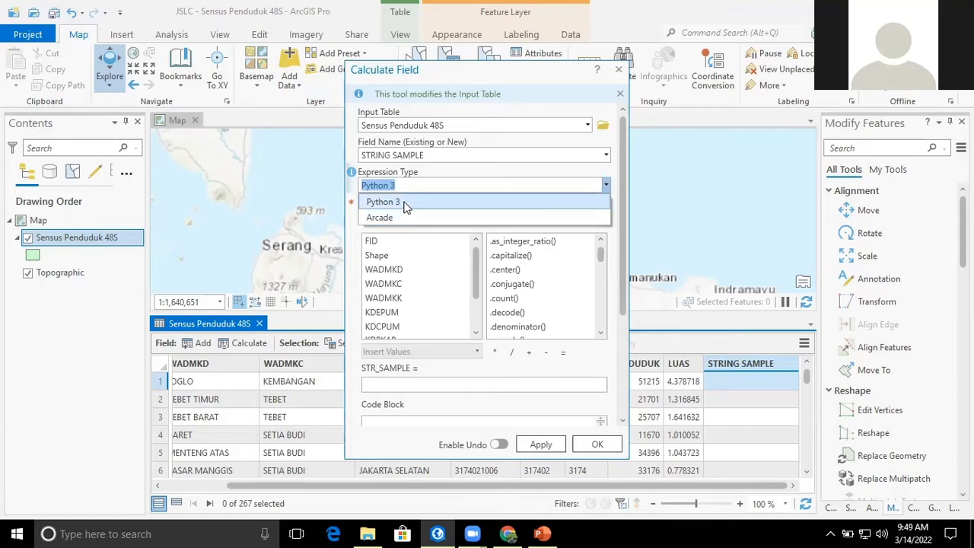
left_click(406, 204)
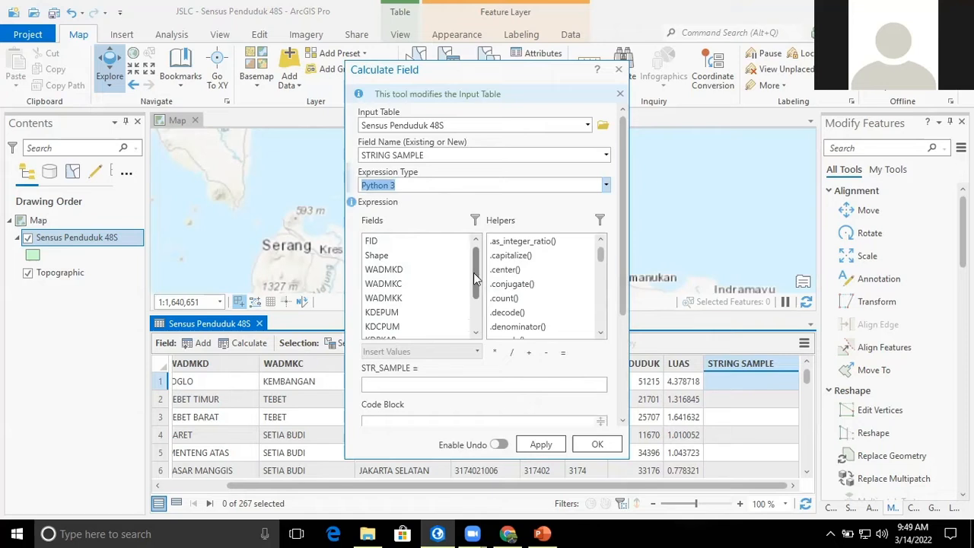
Examine the available fields, Python helper functions and operators for building the Calculate Field expression.
scroll(422, 304, "down", 2)
left_click_drag(402, 333, 403, 335)
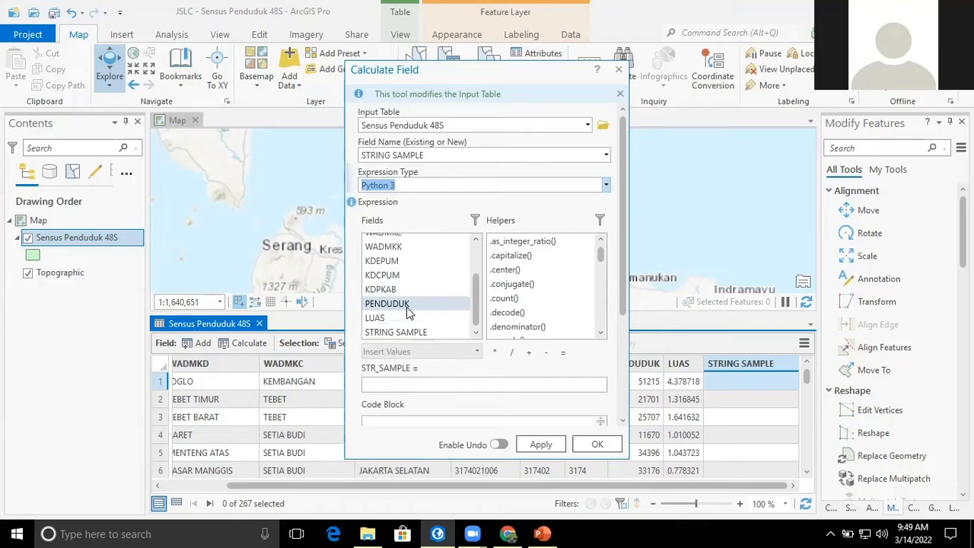
scroll(409, 312, "up", 3)
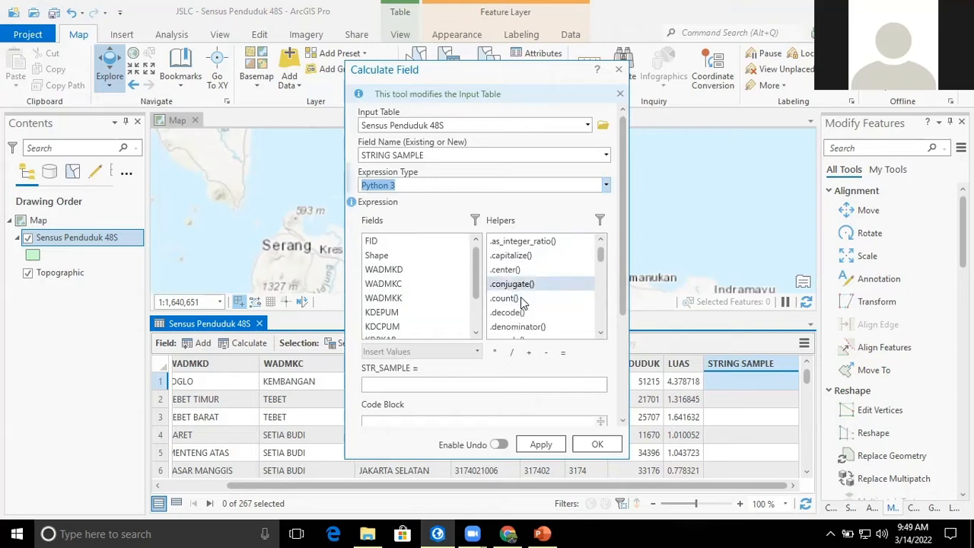
scroll(543, 287, "down", 4)
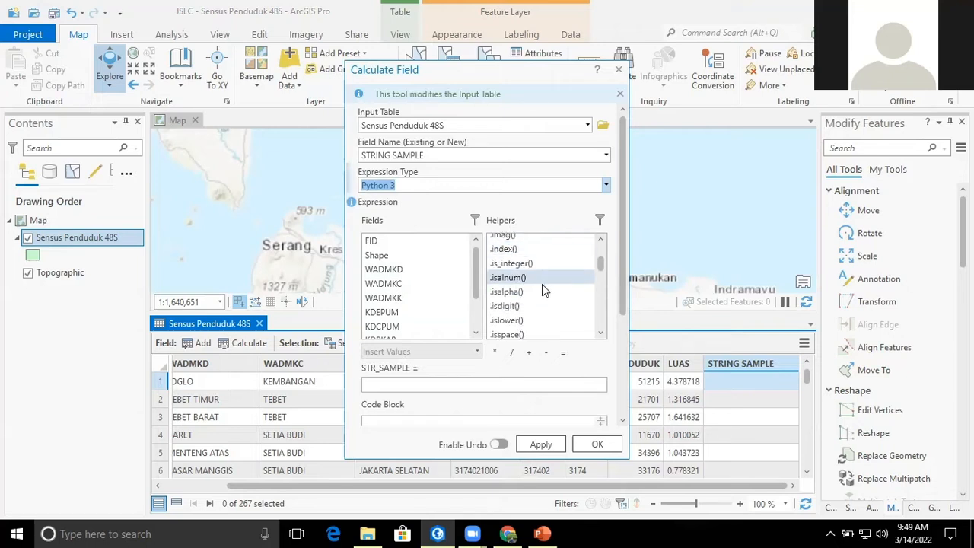
scroll(540, 296, "up", 1)
scroll(541, 295, "down", 3)
scroll(545, 294, "down", 1)
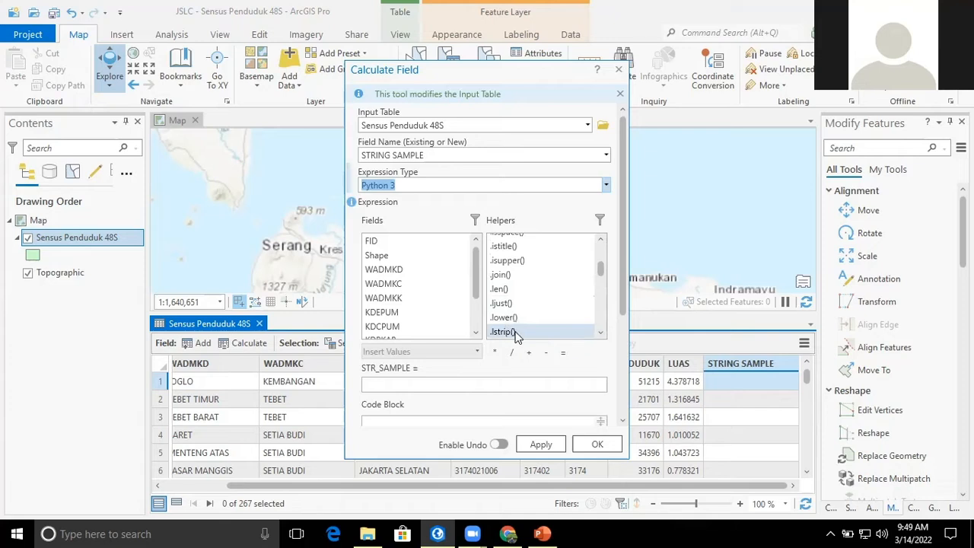
scroll(543, 320, "down", 6)
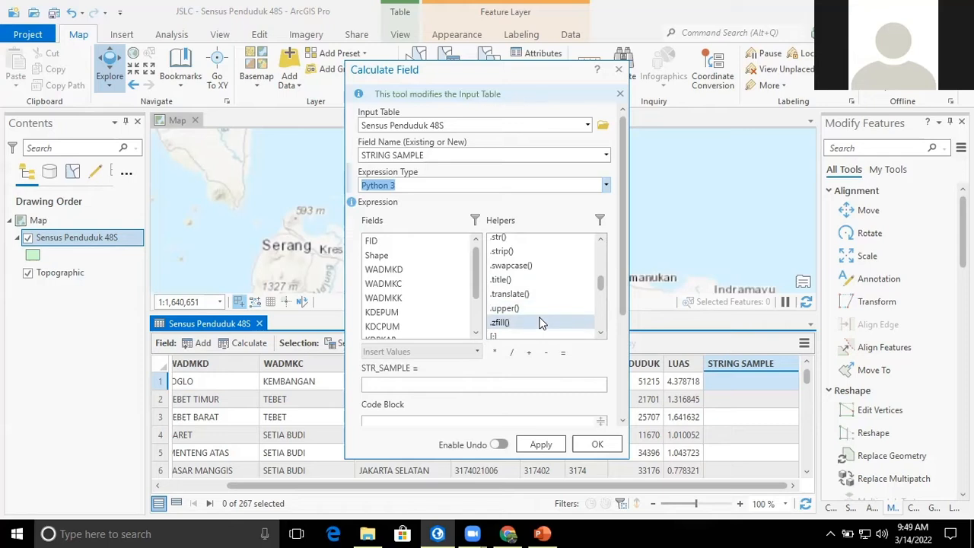
scroll(540, 323, "down", 1)
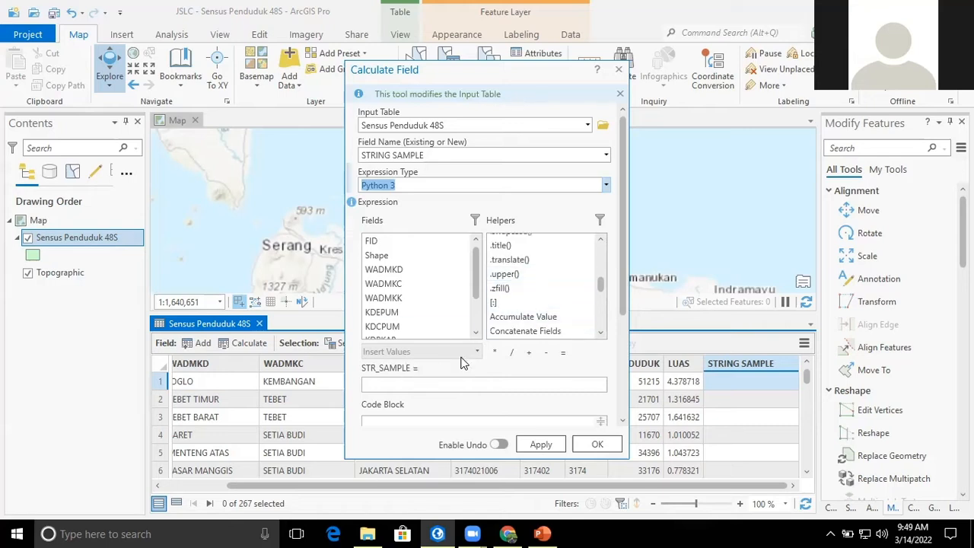
scroll(461, 364, "down", 1)
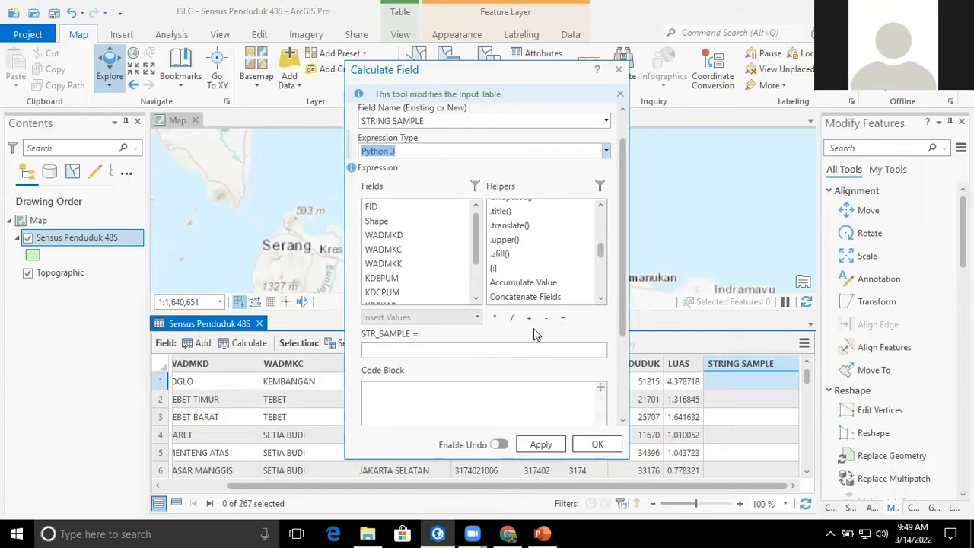
scroll(534, 328, "up", 1)
scroll(535, 267, "up", 1)
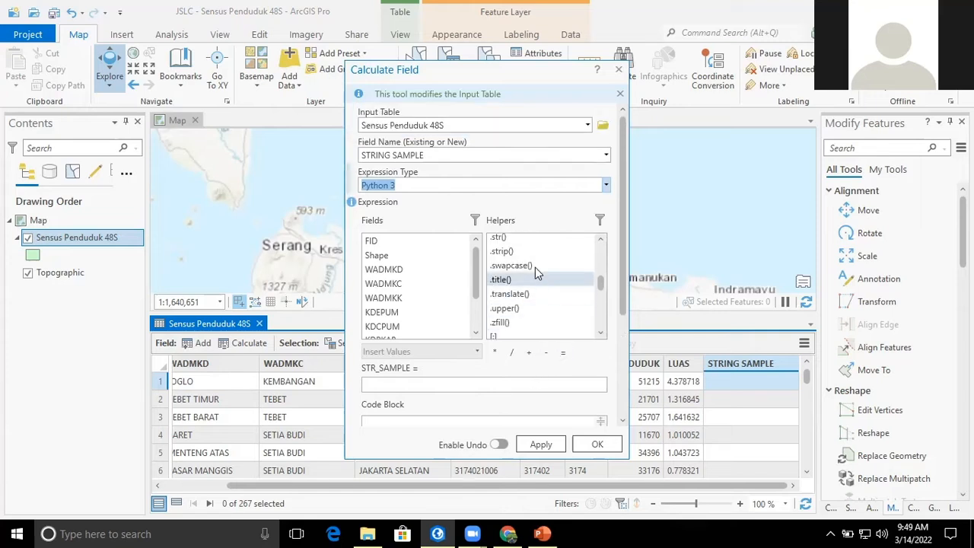
Build the STR_SAMPLE expression !WADMKD!.lower() from the WADMKD field and the .lower() helper.
left_click(405, 269)
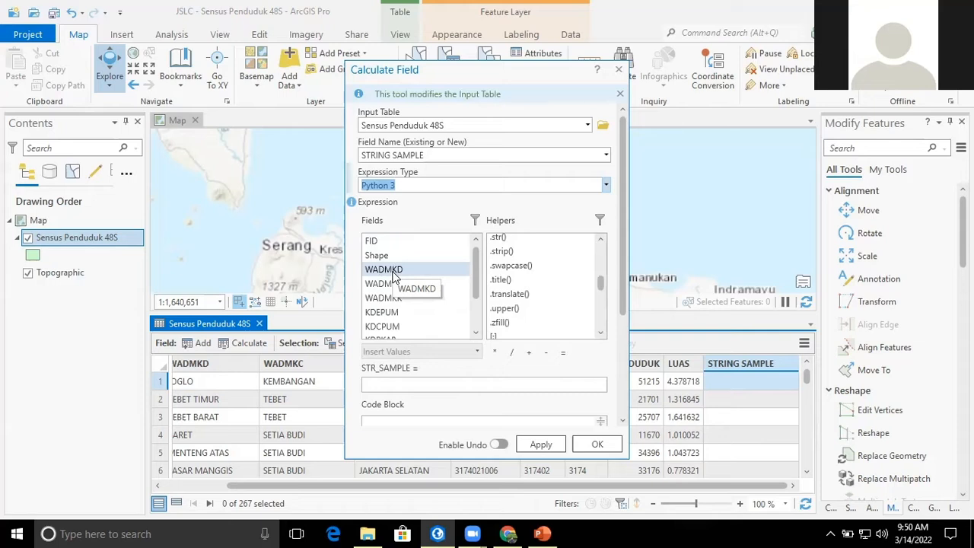
double_click(384, 269)
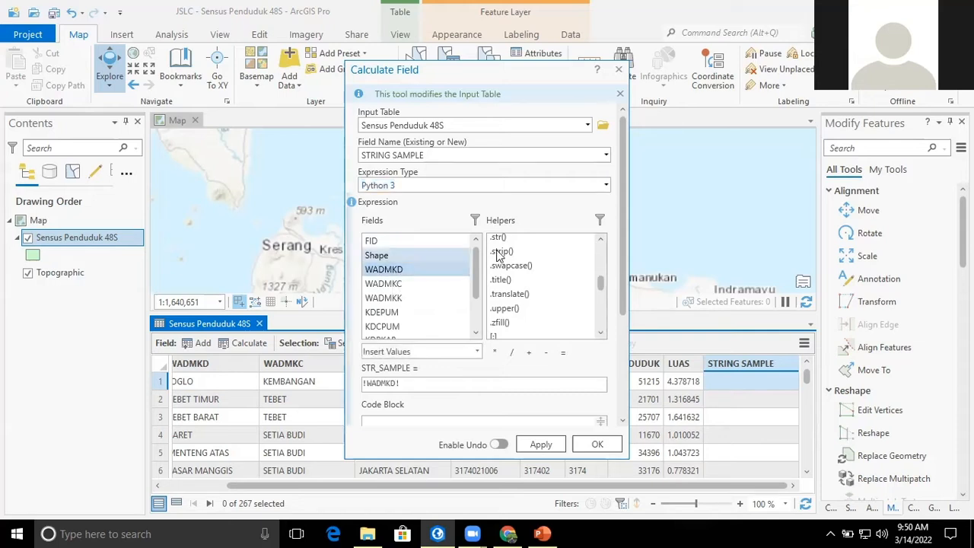
scroll(552, 276, "up", 5)
scroll(552, 275, "down", 5)
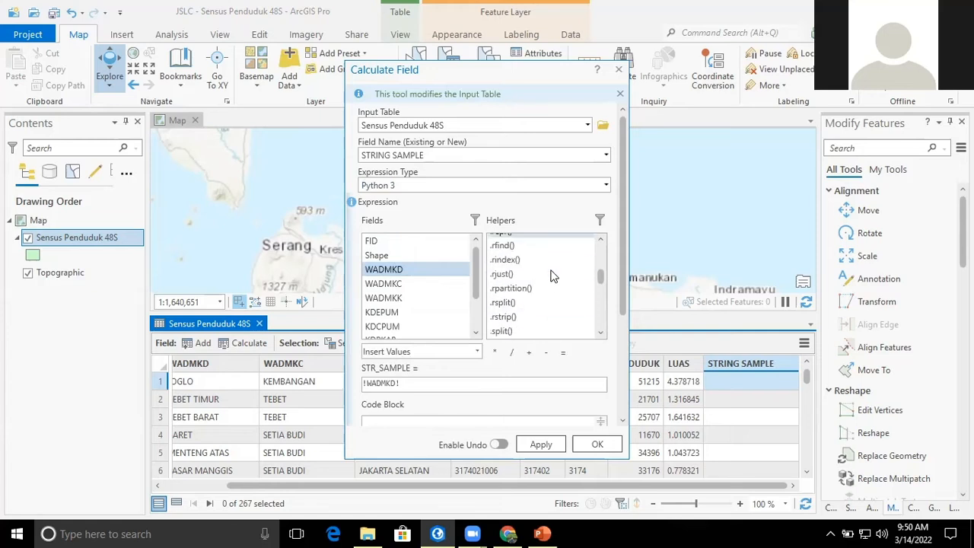
scroll(552, 275, "up", 5)
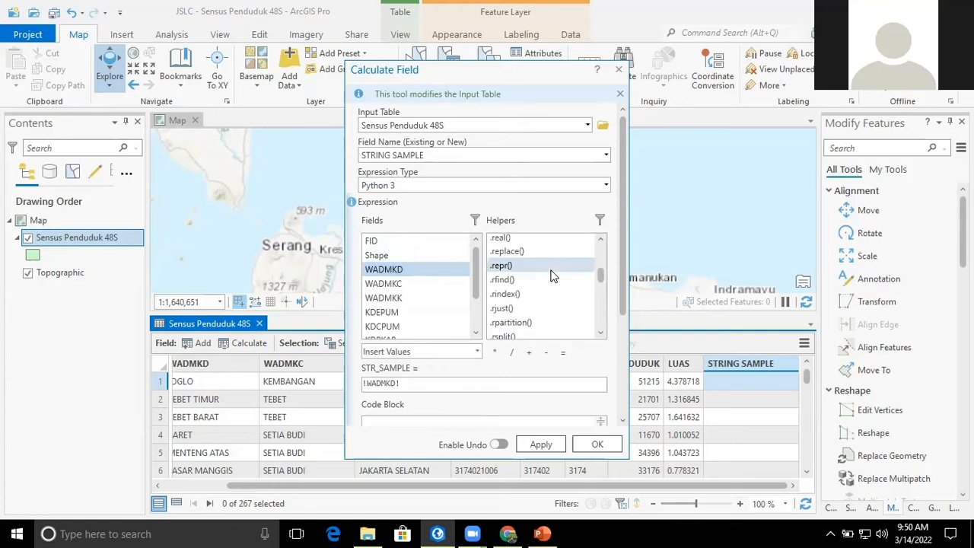
scroll(552, 275, "down", 4)
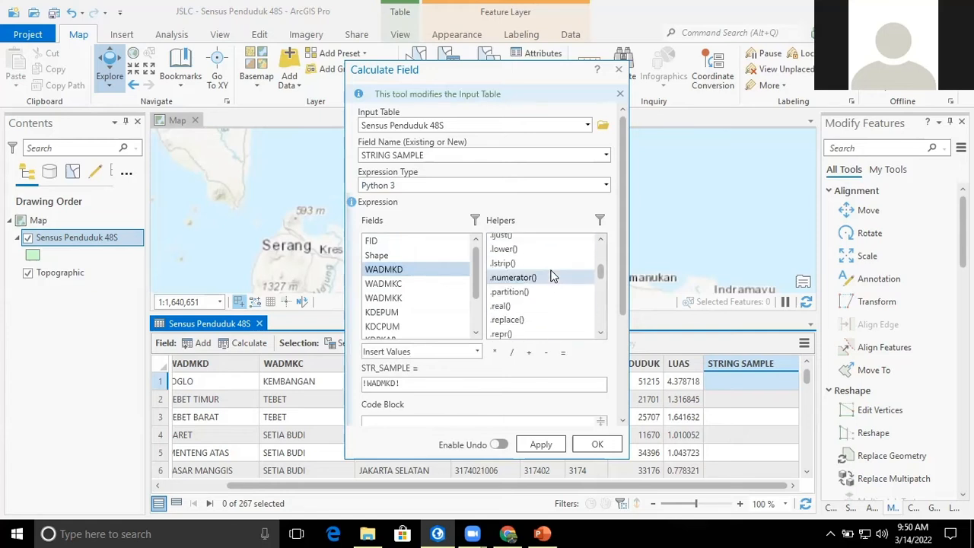
scroll(552, 275, "up", 3)
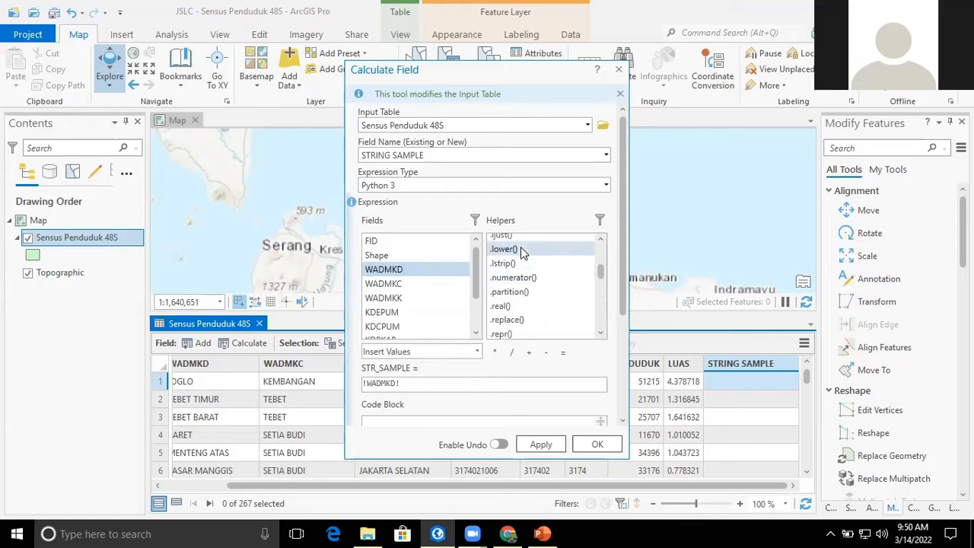
double_click(520, 249)
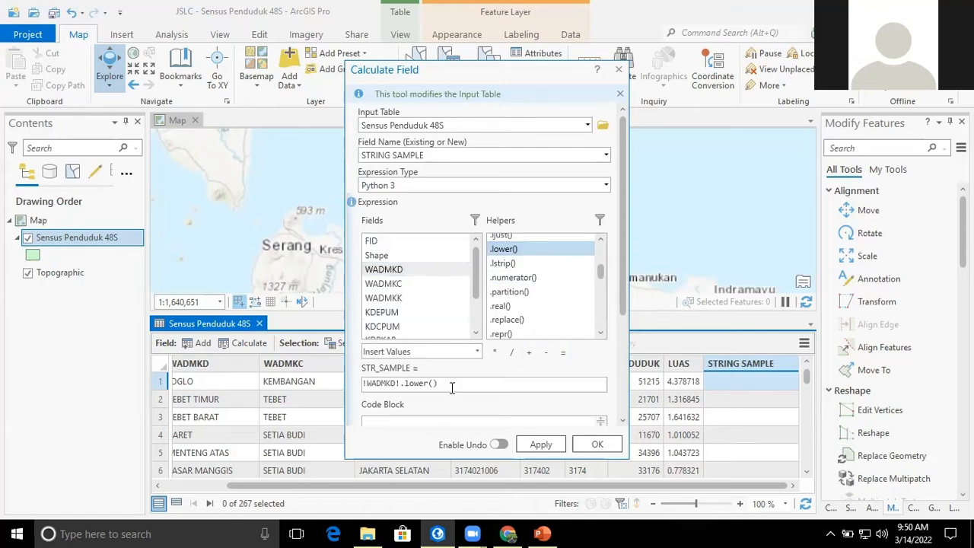
left_click_drag(452, 387, 315, 378)
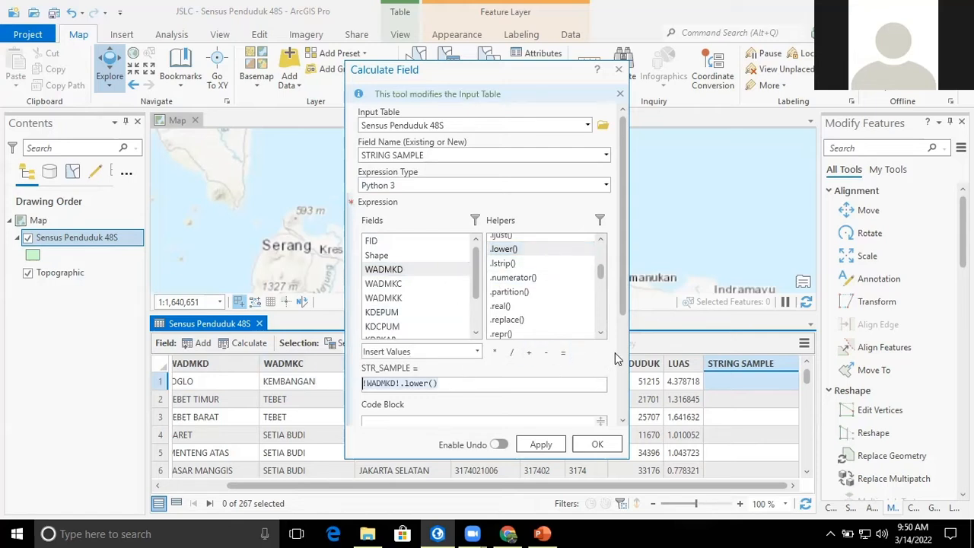
scroll(593, 351, "down", 1)
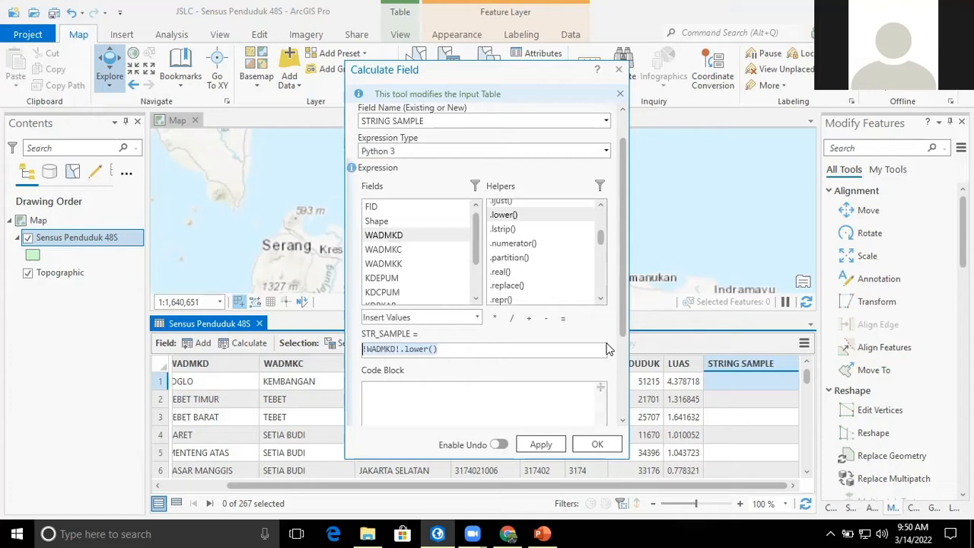
Enable undo for the calculation, run it on the STRING SAMPLE field, and review the values in the table.
left_click(499, 445)
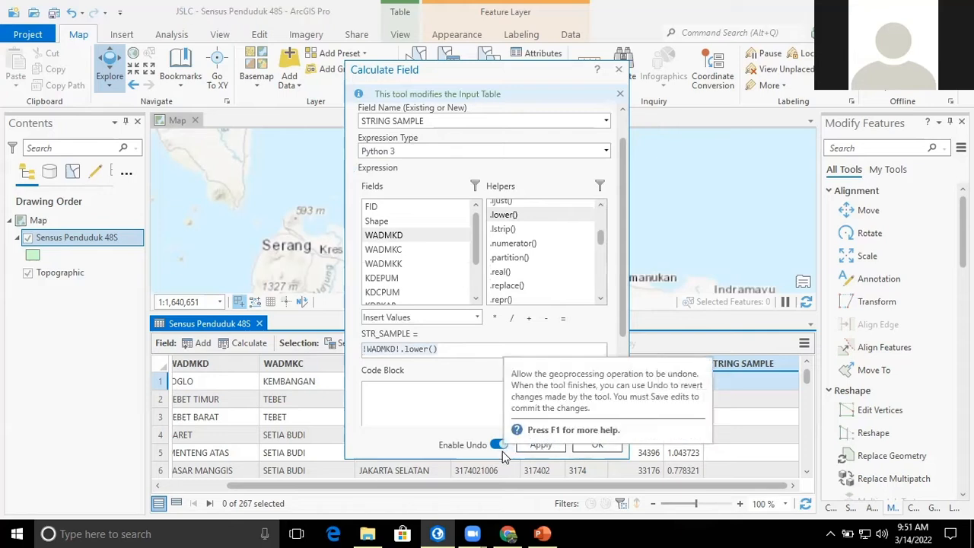
left_click(541, 444)
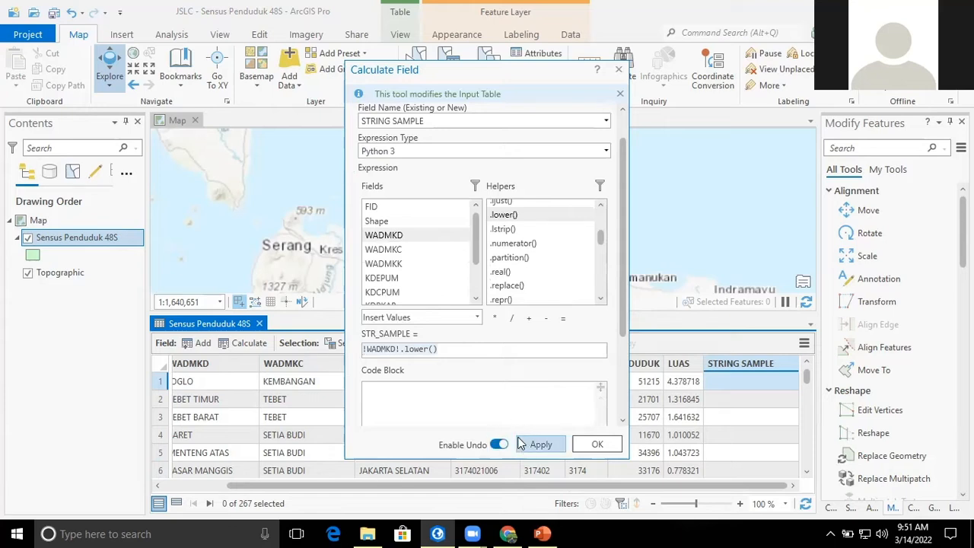
left_click(523, 444)
left_click(560, 447)
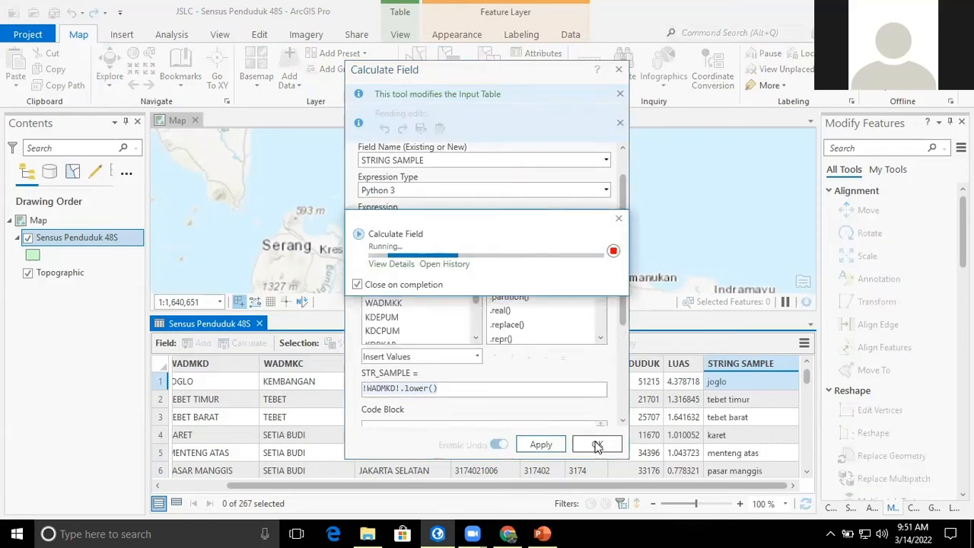
left_click(597, 445)
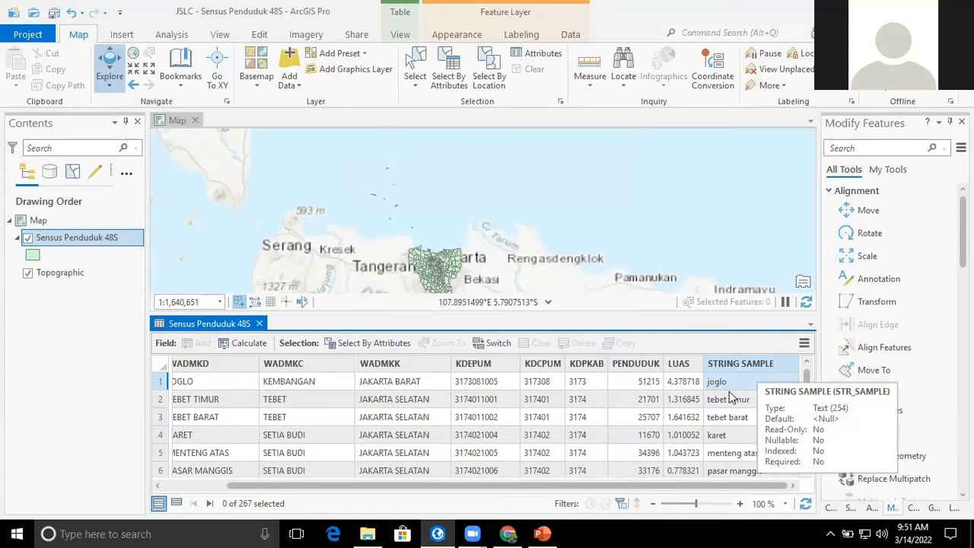
scroll(723, 441, "down", 4)
scroll(724, 445, "down", 5)
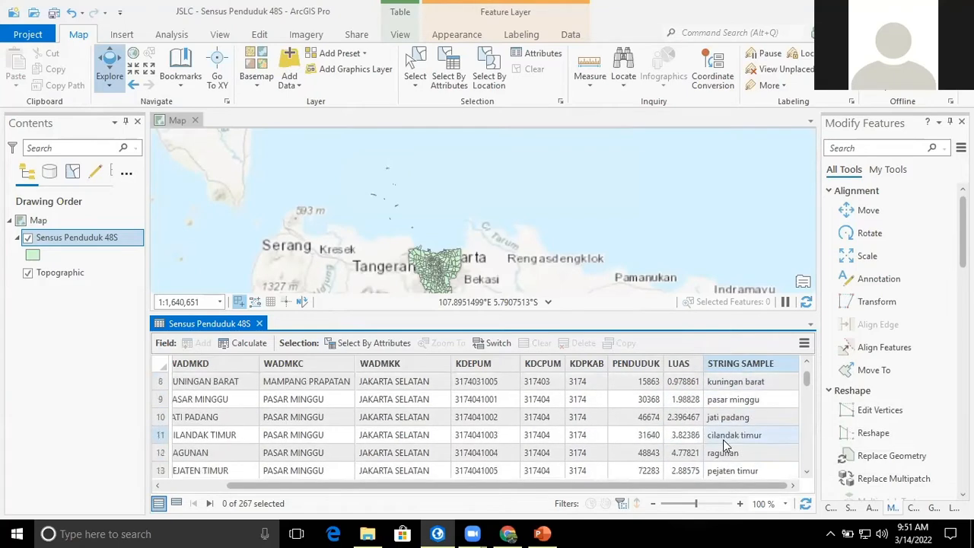
scroll(722, 445, "down", 1)
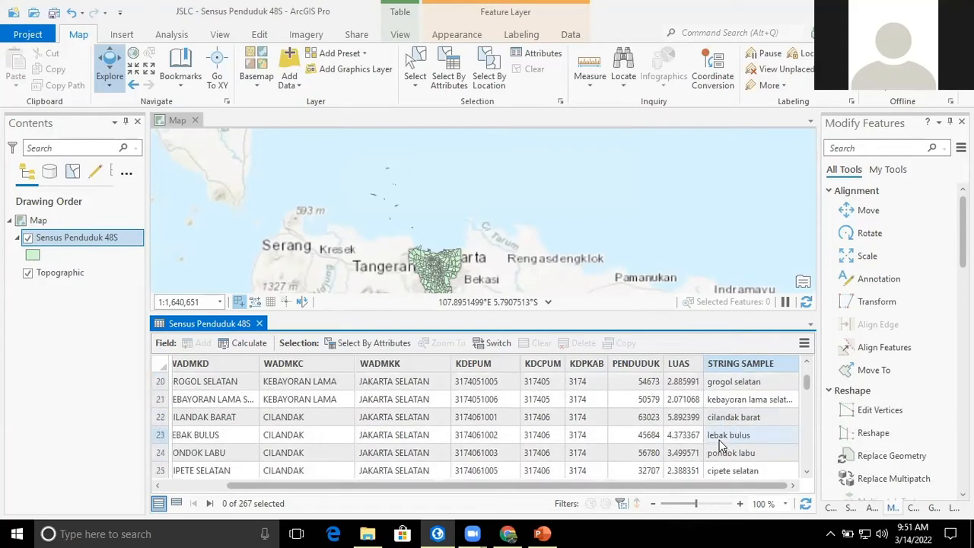
scroll(719, 441, "up", 6)
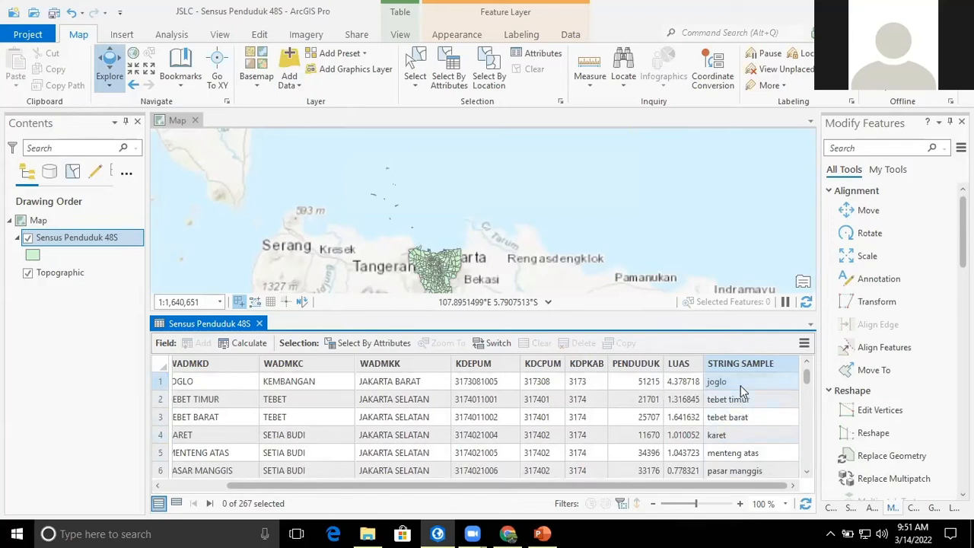
Save all pending edits made to the STRING SAMPLE field of the Sensus Penduduk 48S layer.
left_click(742, 364)
mouse_move(745, 370)
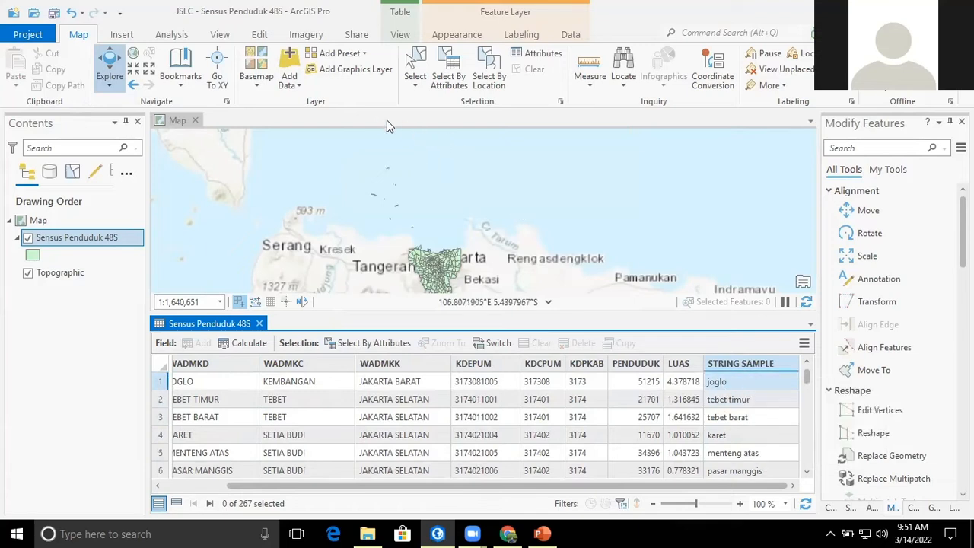
left_click(333, 98)
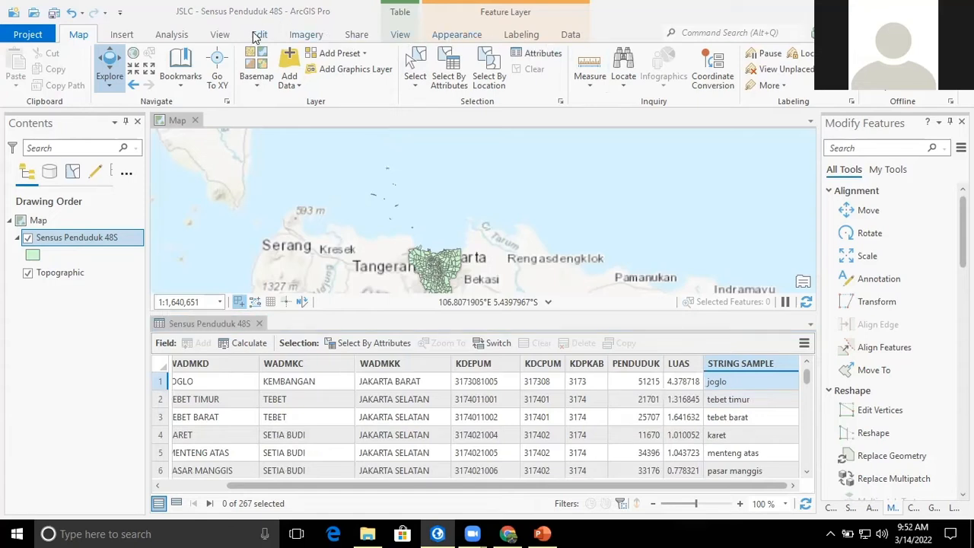
left_click(116, 93)
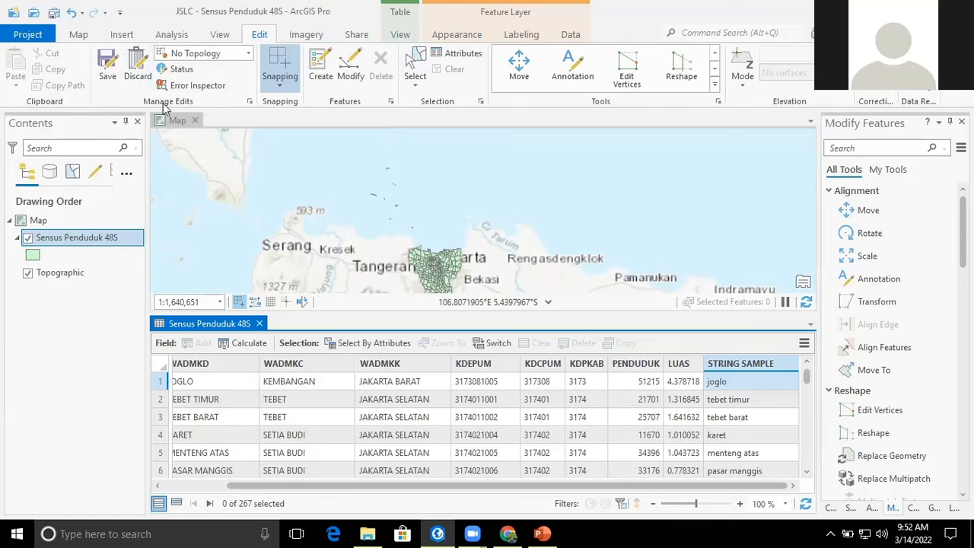
left_click(105, 75)
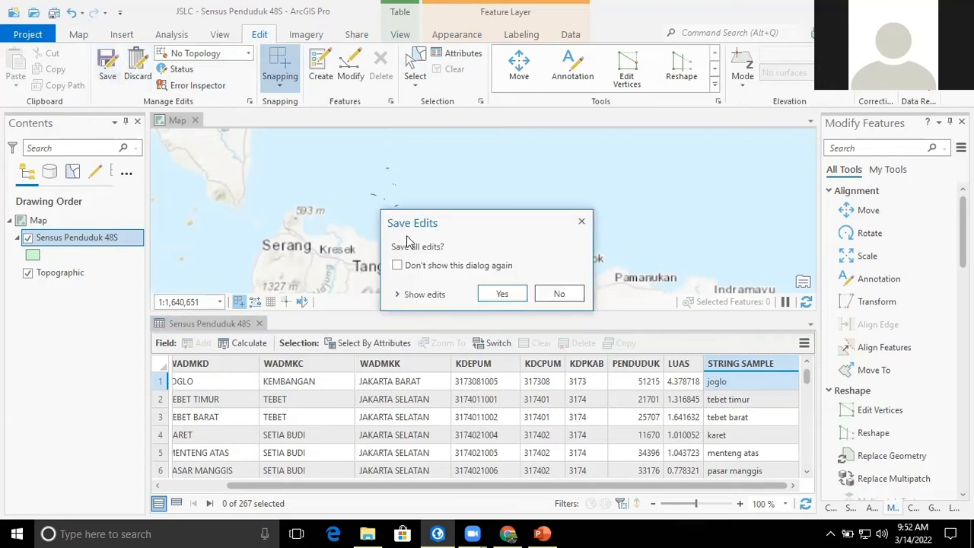
left_click(495, 293)
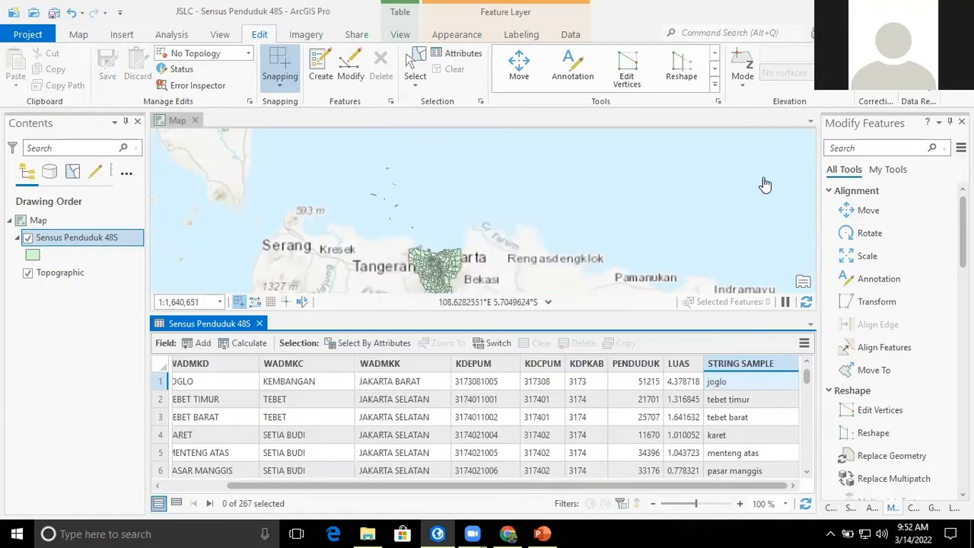
Open Calculate Field for the STRING SAMPLE column and build the expression !WADMKC!.title() from the WADMKC field and the .title() helper.
right_click(764, 365)
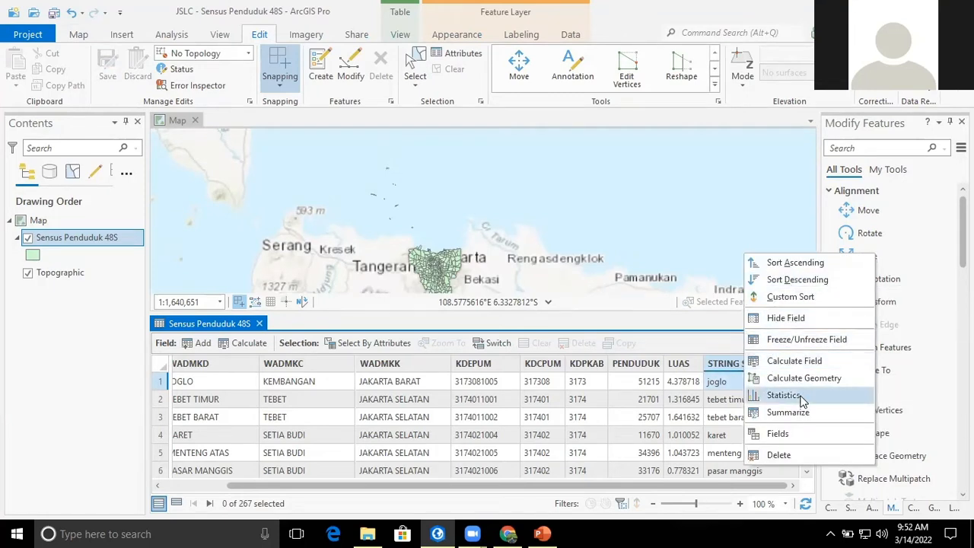
left_click(803, 365)
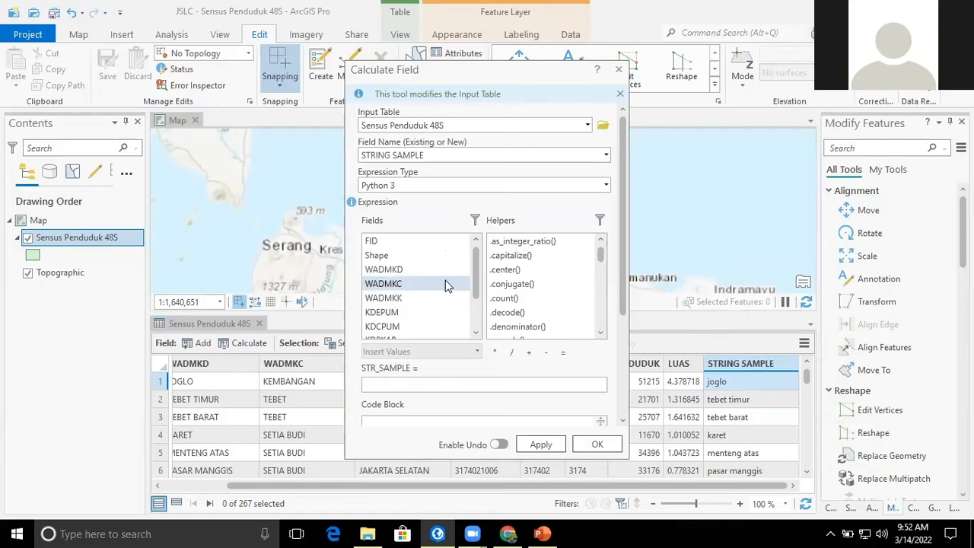
double_click(407, 282)
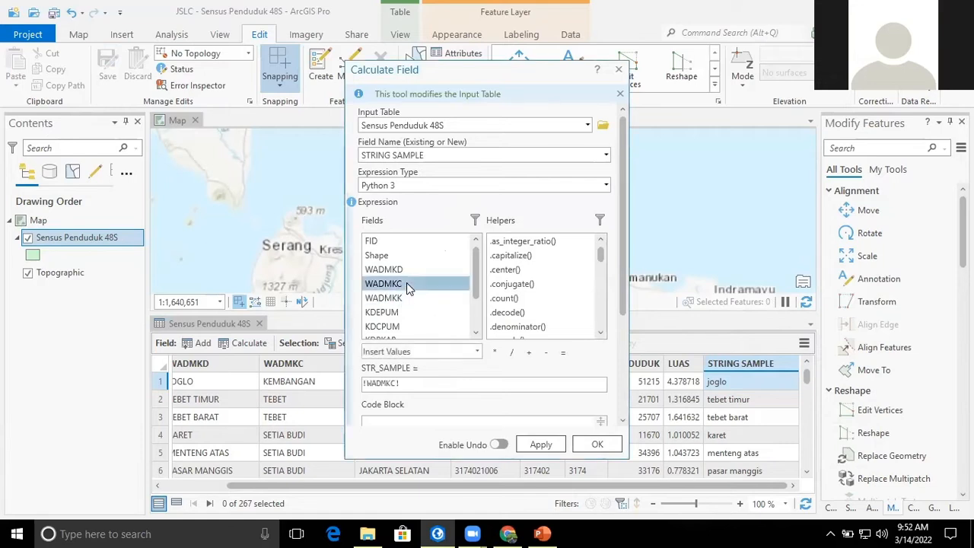
scroll(530, 293, "down", 5)
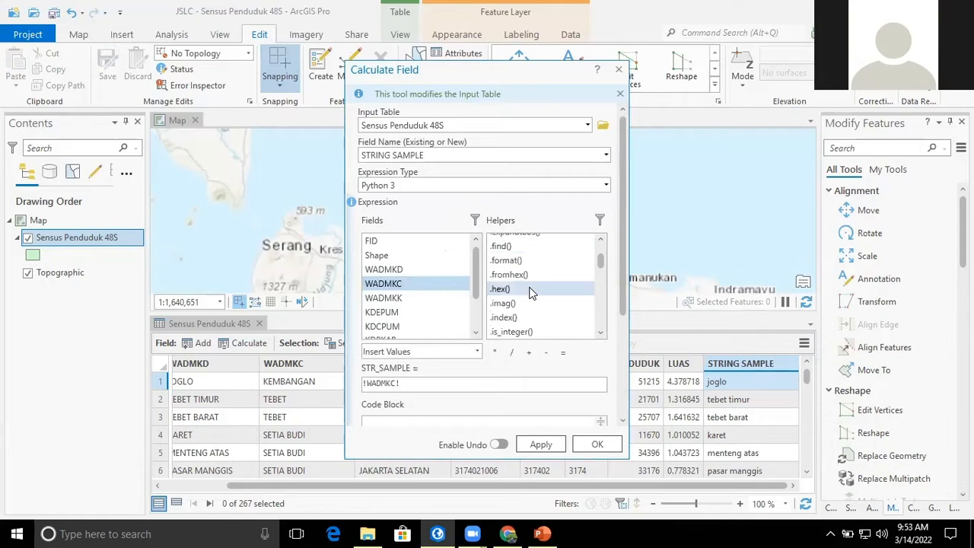
scroll(530, 293, "down", 7)
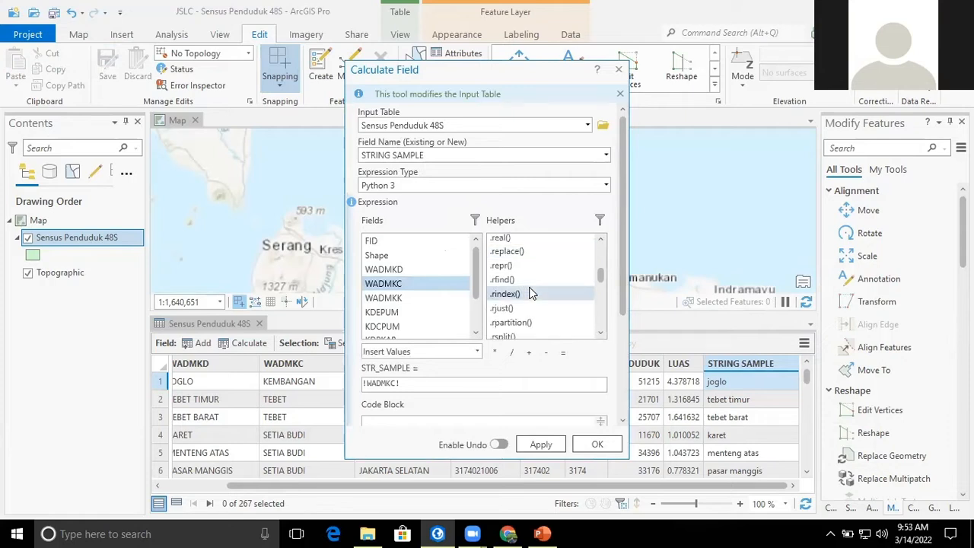
scroll(531, 293, "down", 2)
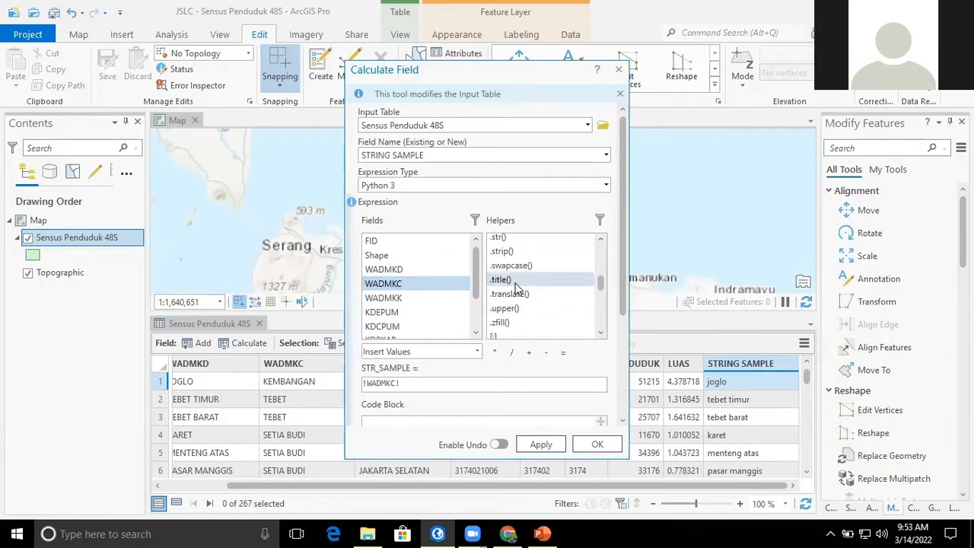
double_click(514, 281)
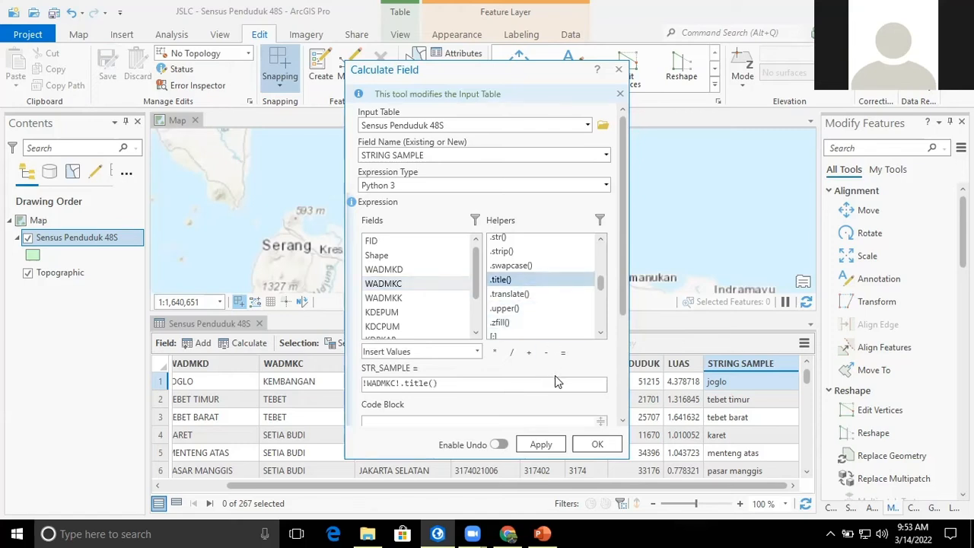
Enable undo, run the title-case calculation on the STRING SAMPLE field, and close the Calculate Field tool.
scroll(601, 384, "down", 2)
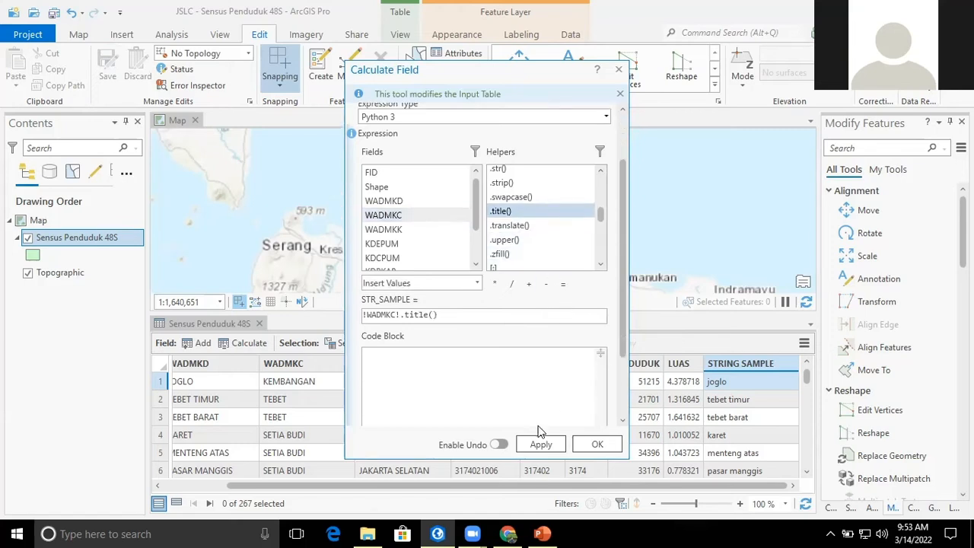
left_click(498, 444)
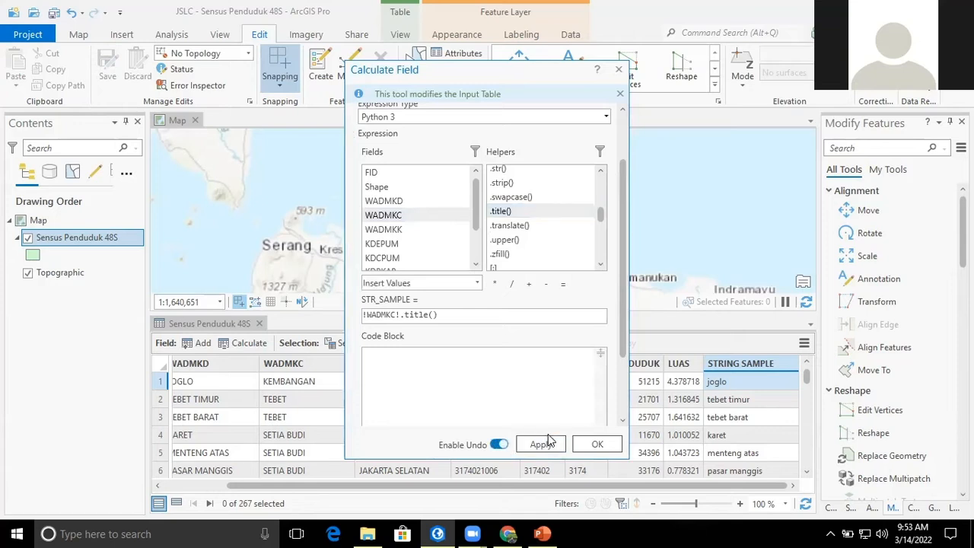
left_click(540, 445)
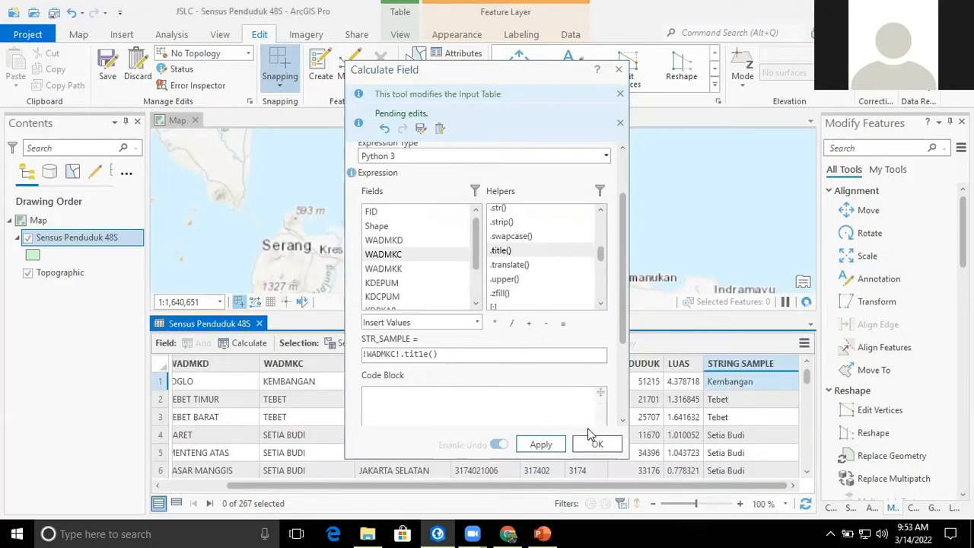
left_click(594, 446)
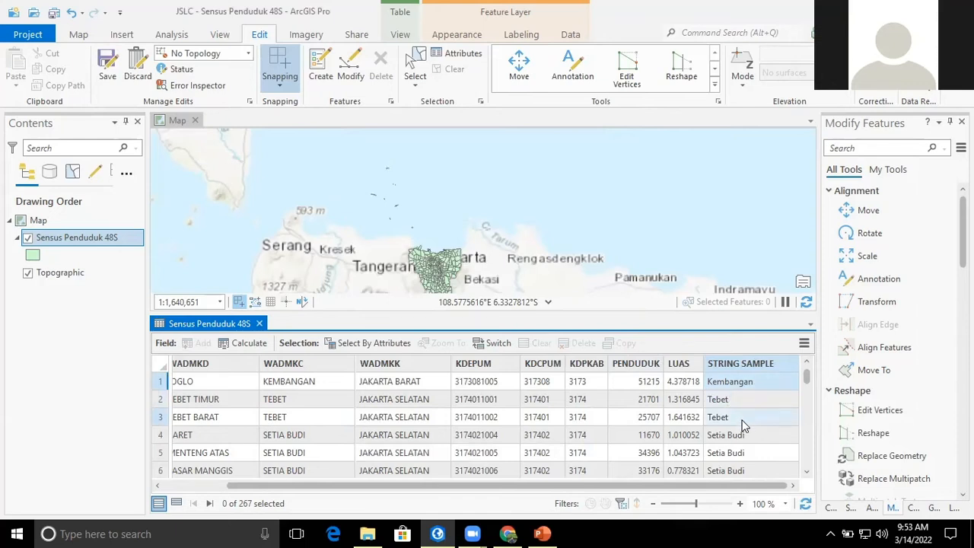
Compare the calculated STRING SAMPLE values with the WADMKC column across the table rows.
scroll(743, 431, "down", 2)
scroll(744, 429, "up", 2)
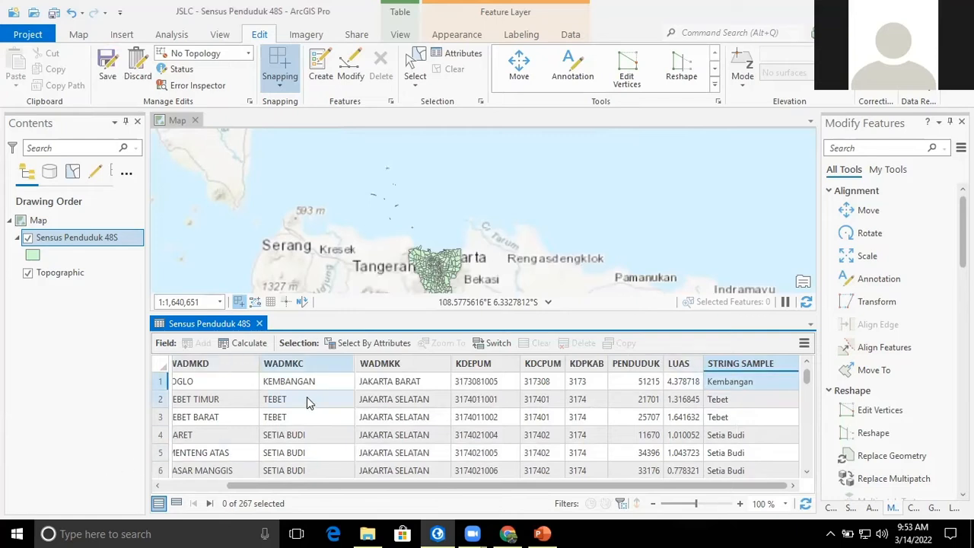
scroll(737, 398, "down", 2)
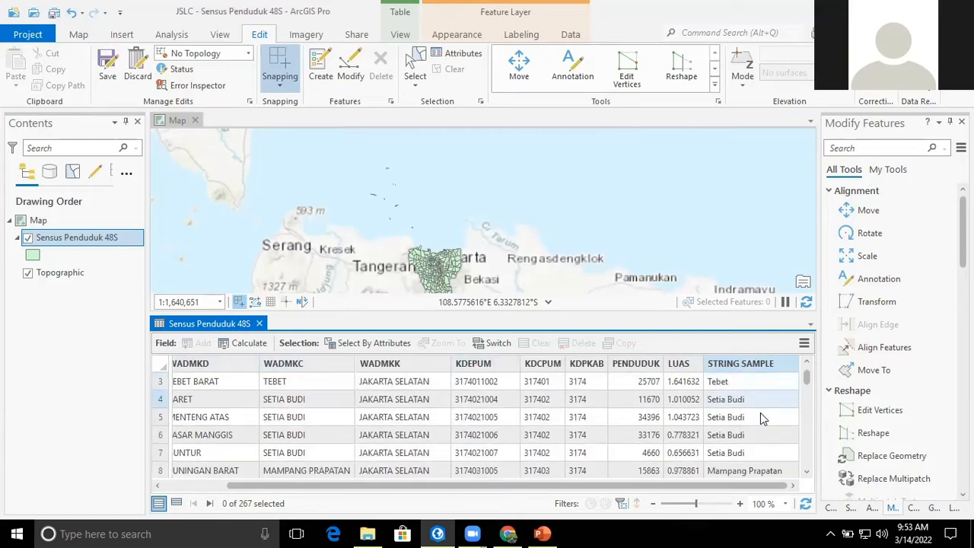
scroll(762, 419, "down", 6)
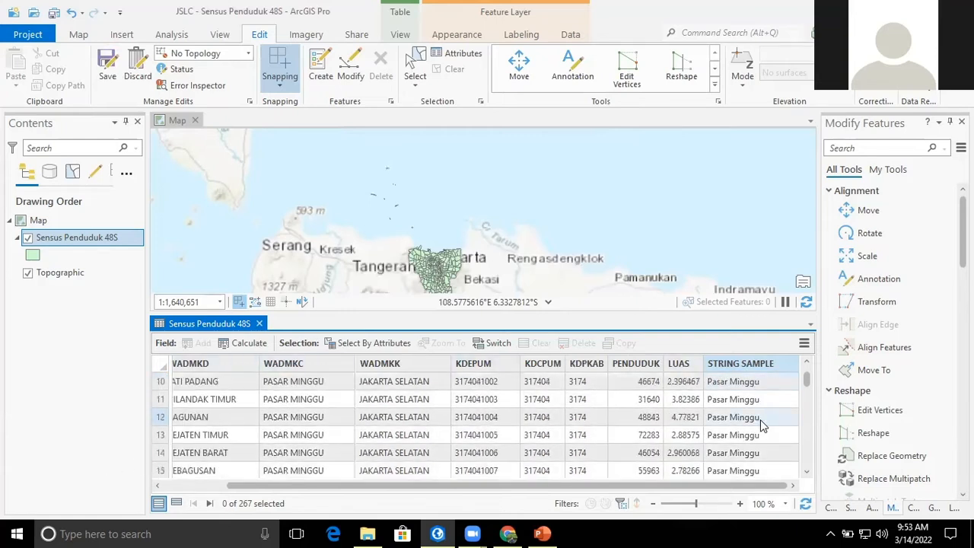
scroll(760, 419, "down", 1)
scroll(760, 420, "down", 4)
scroll(763, 432, "up", 1)
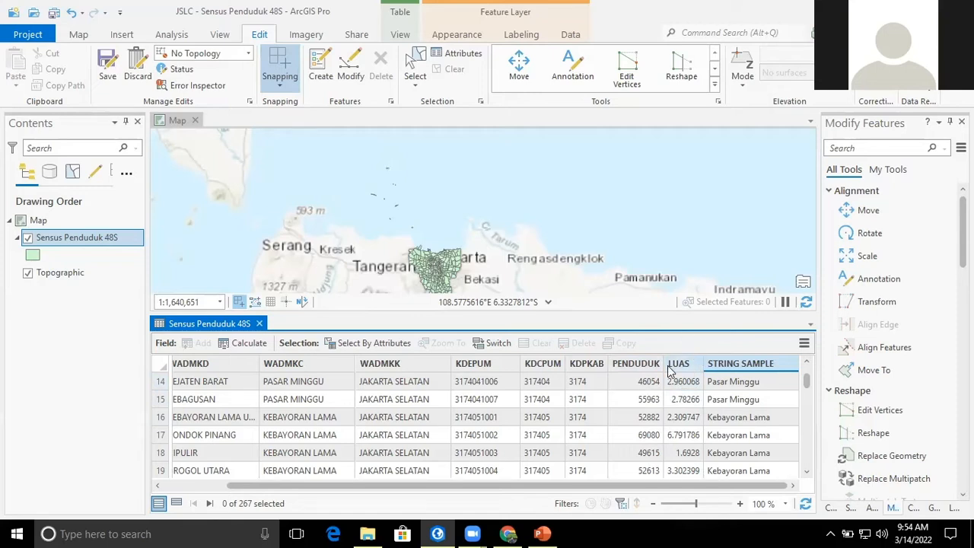
mouse_move(680, 366)
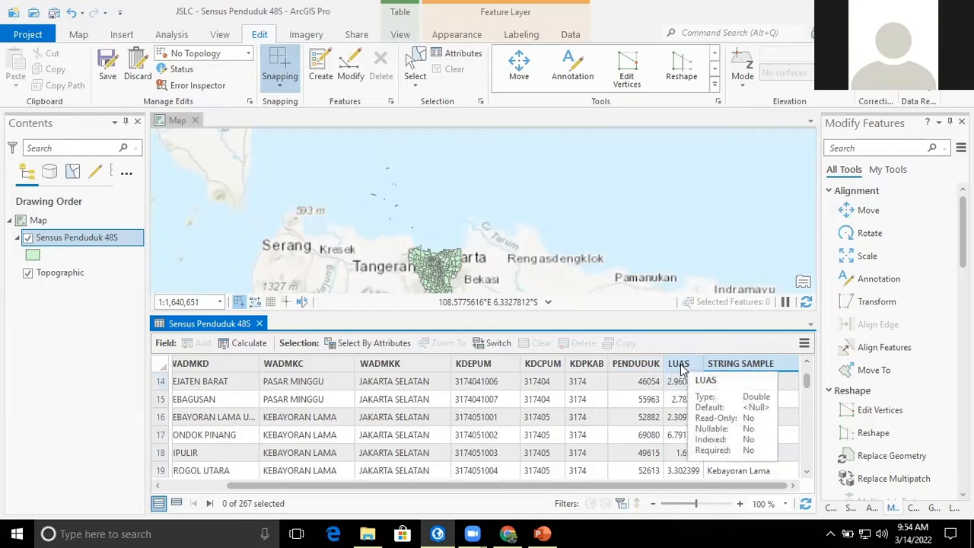
right_click(682, 368)
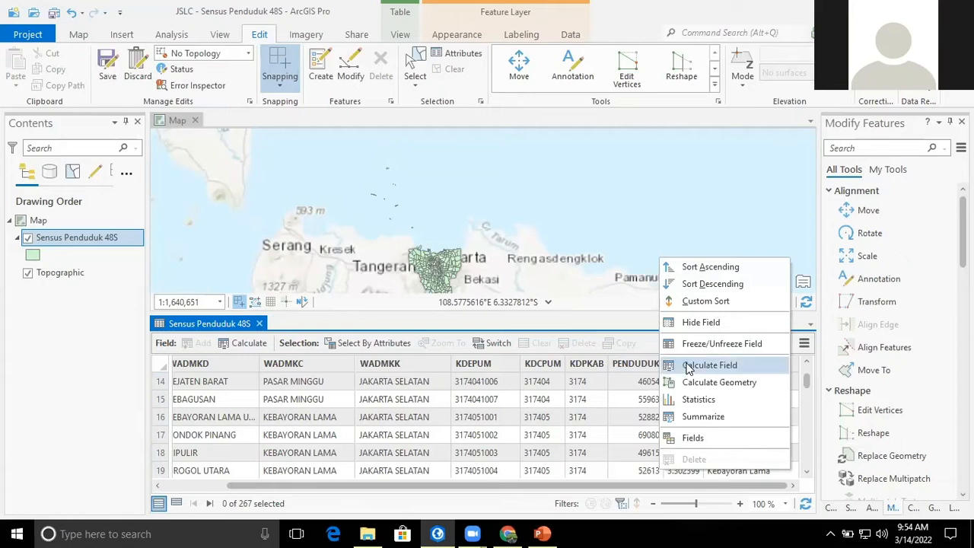
left_click(688, 368)
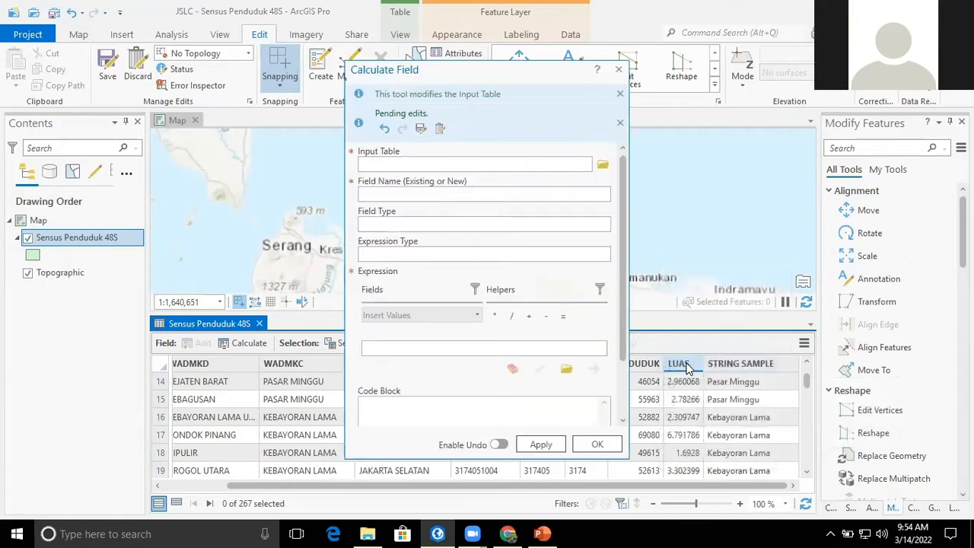
left_click(619, 70)
Save the title-case edits in the STRING SAMPLE field.
left_click(107, 70)
left_click(517, 300)
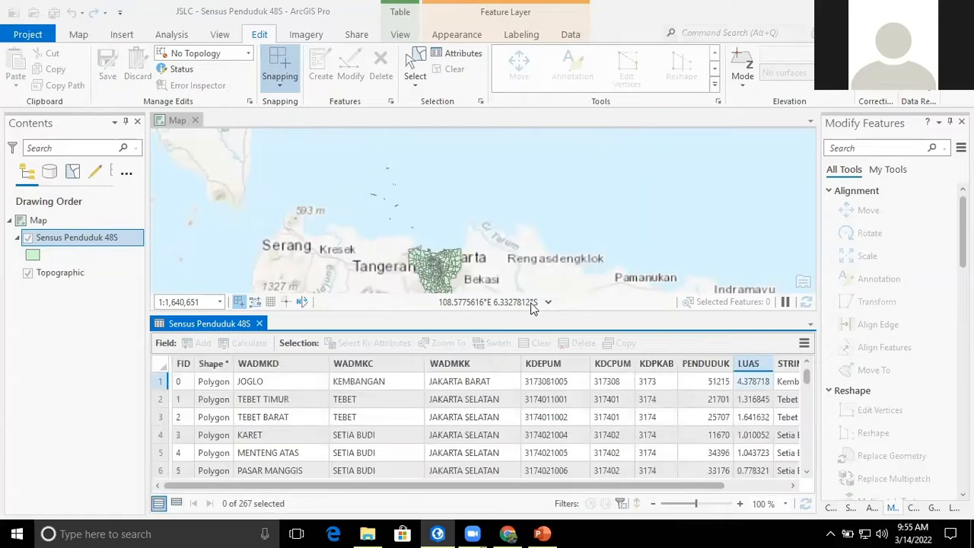
Open Calculate Field for the LUAS column and look through the available Python helper functions.
left_click_drag(698, 489, 763, 489)
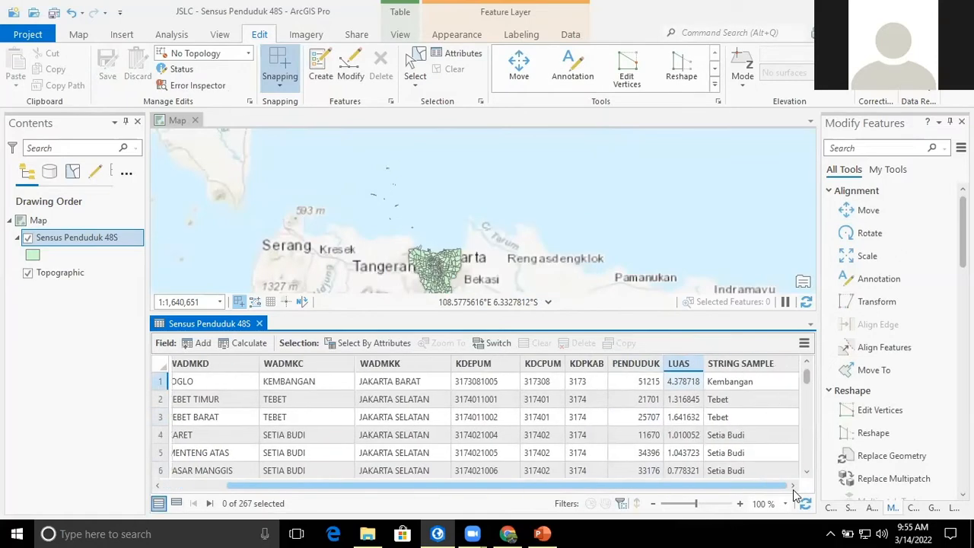
right_click(684, 370)
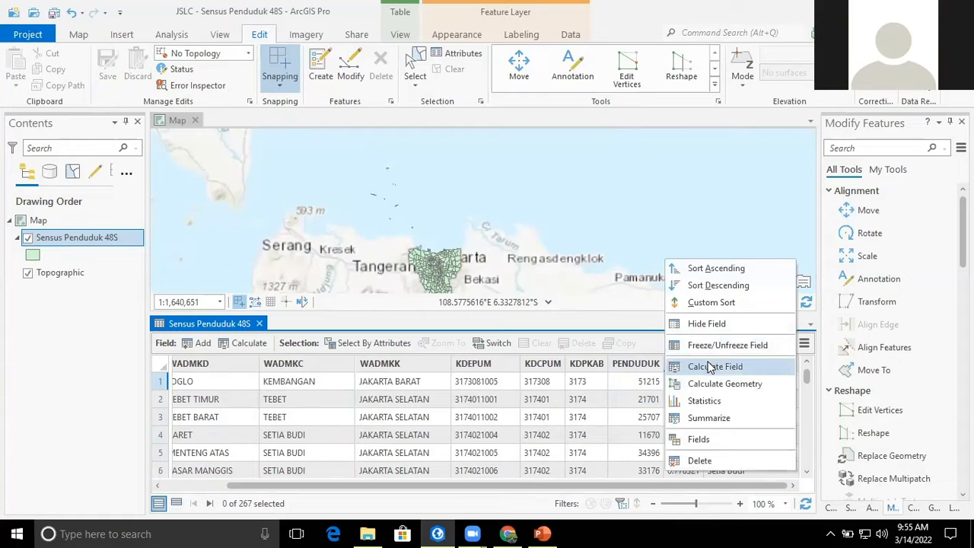
left_click(709, 366)
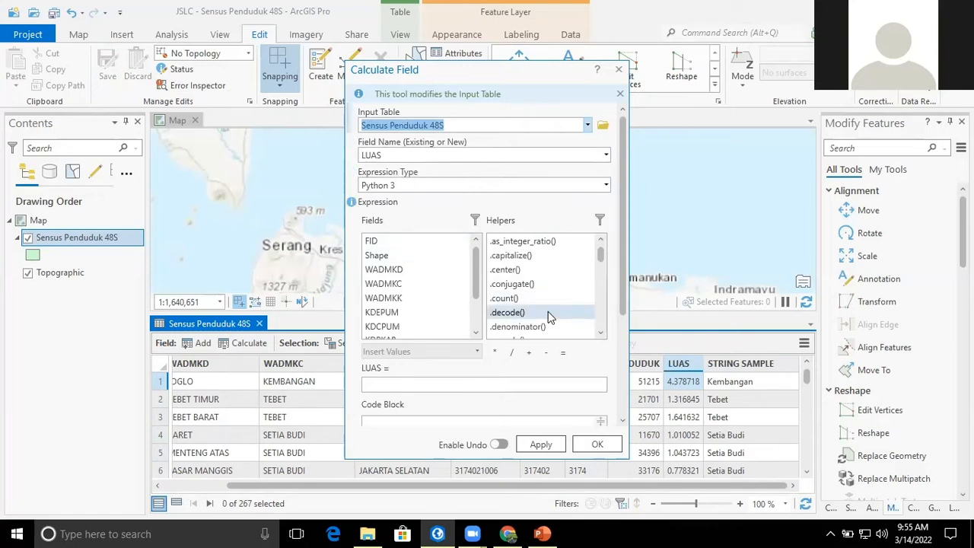
left_click(406, 381)
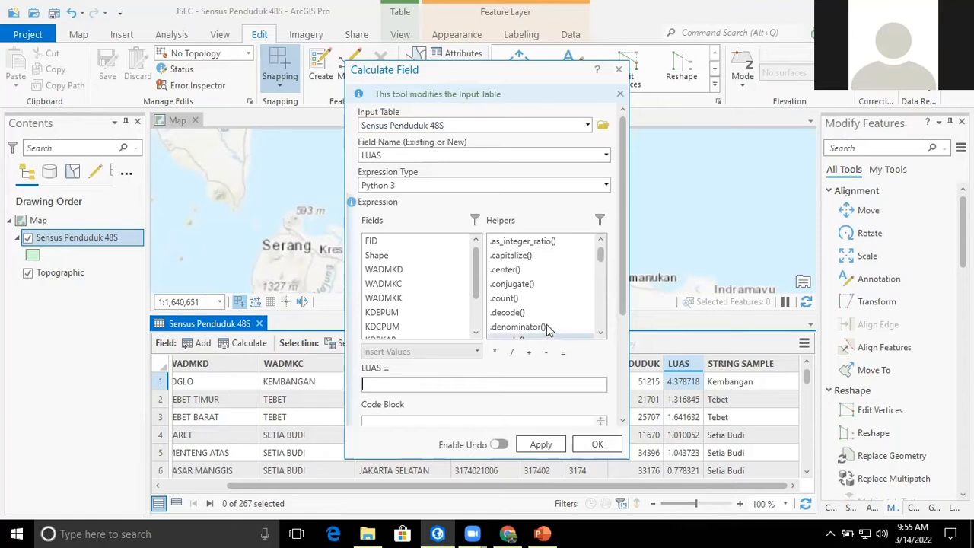
scroll(539, 313, "down", 10)
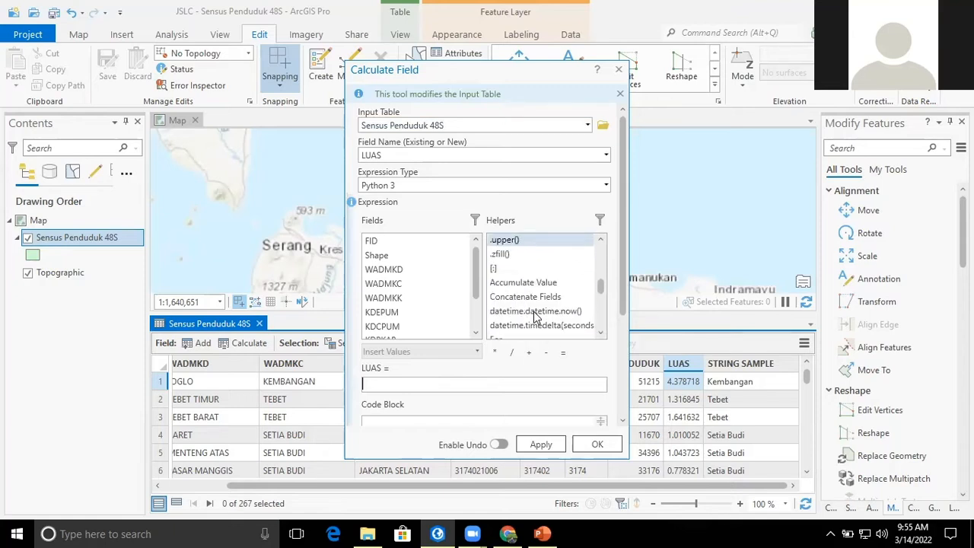
scroll(533, 311, "up", 3)
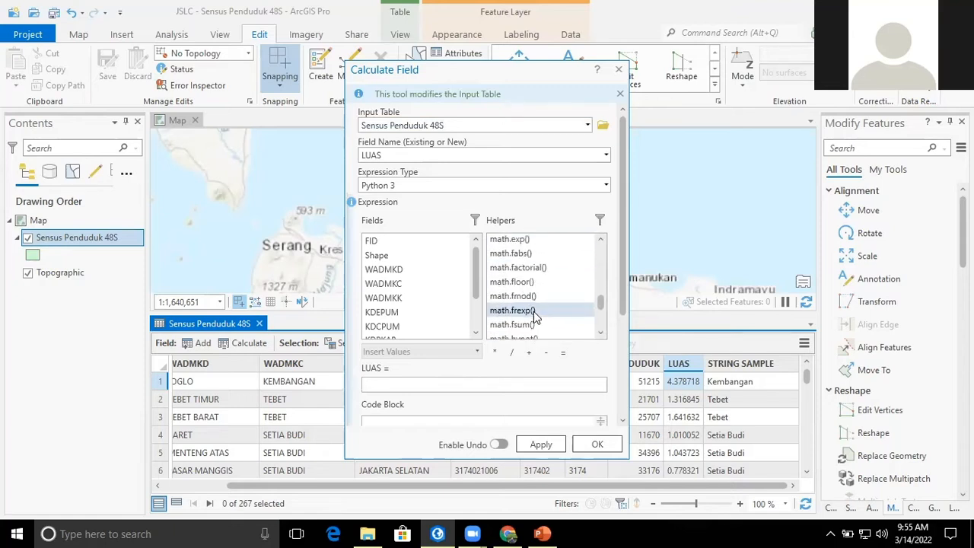
scroll(533, 311, "up", 7)
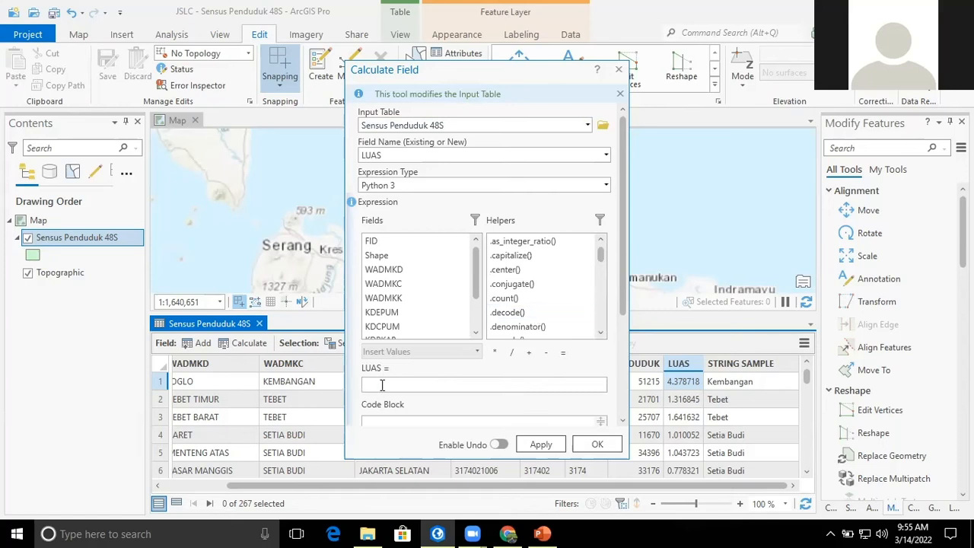
Write the LUAS expression round(!LUAS!, 2) to round the area values to two decimal places.
type("ound(")
scroll(428, 304, "down", 2)
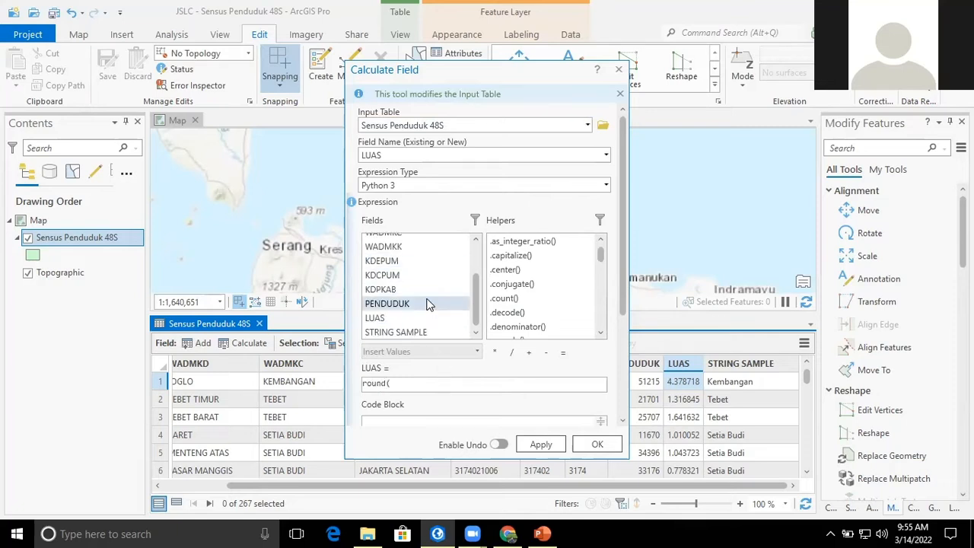
double_click(383, 320)
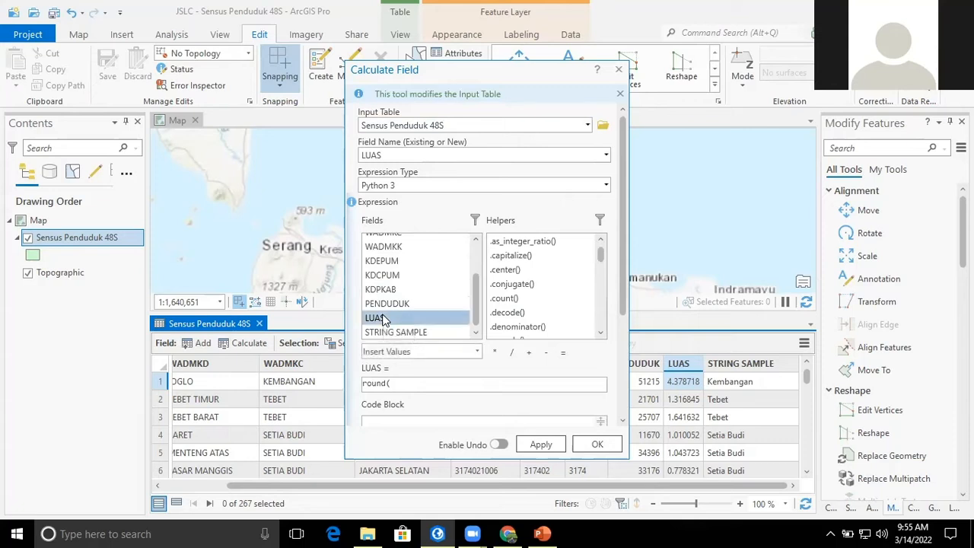
left_click(433, 382)
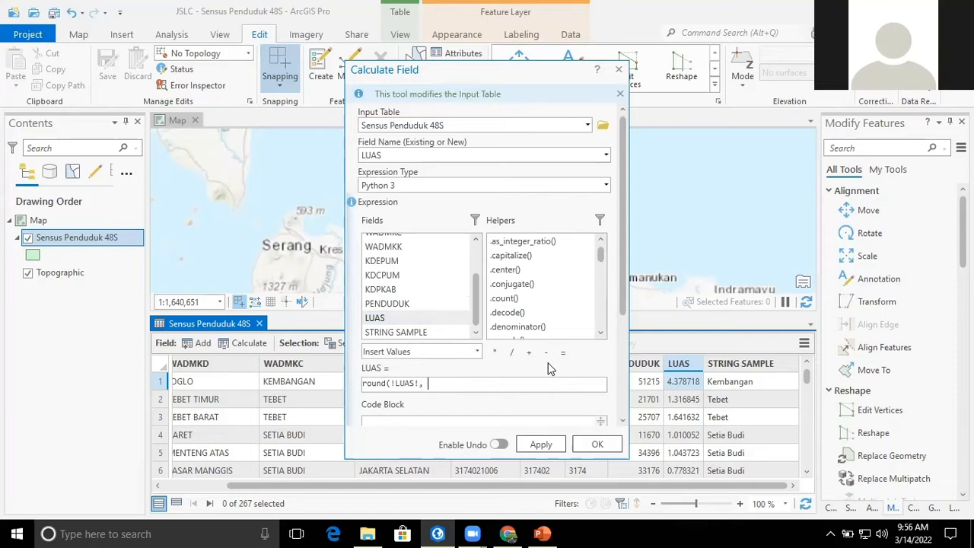
type(", 2)")
left_click_drag(441, 384, 329, 381)
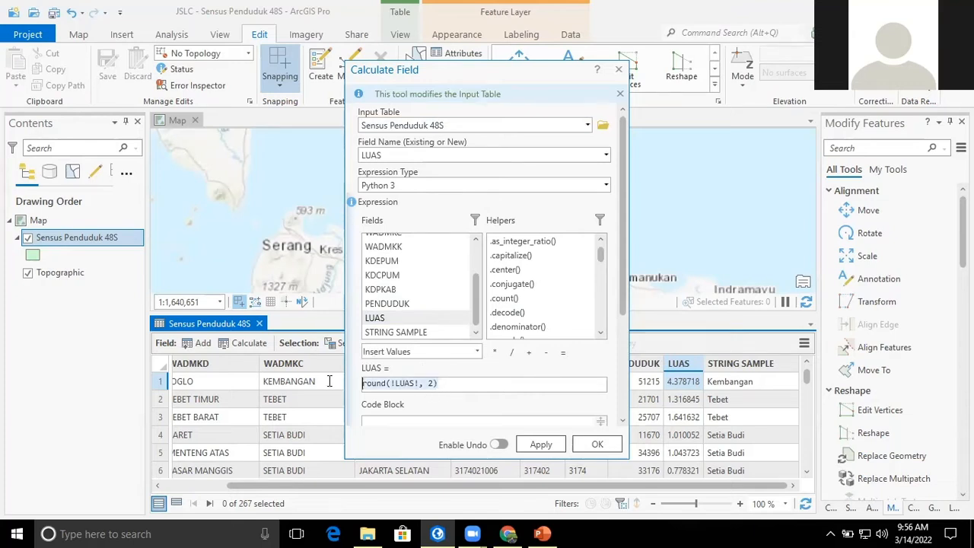
Run the LUAS rounding calculation with undo enabled and close Calculate Field.
scroll(498, 365, "down", 3)
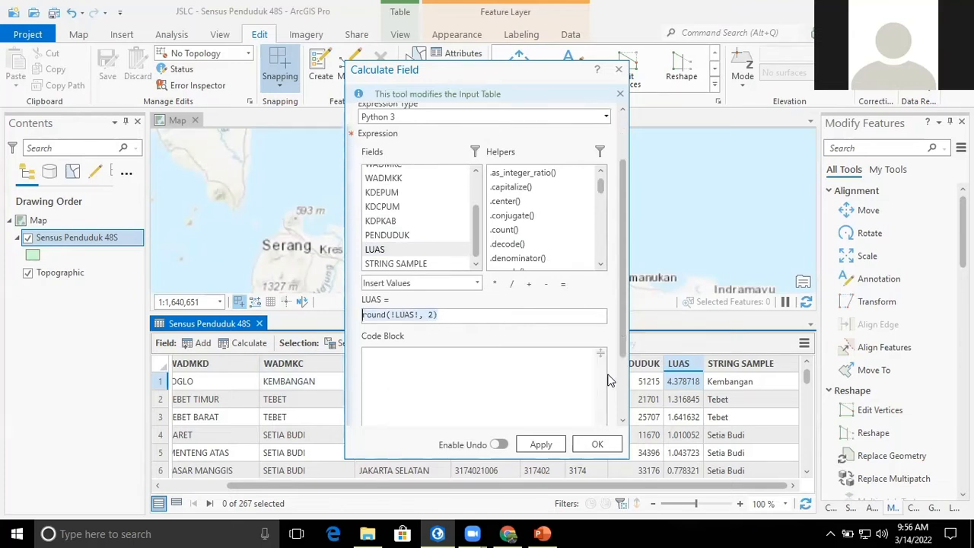
left_click(499, 446)
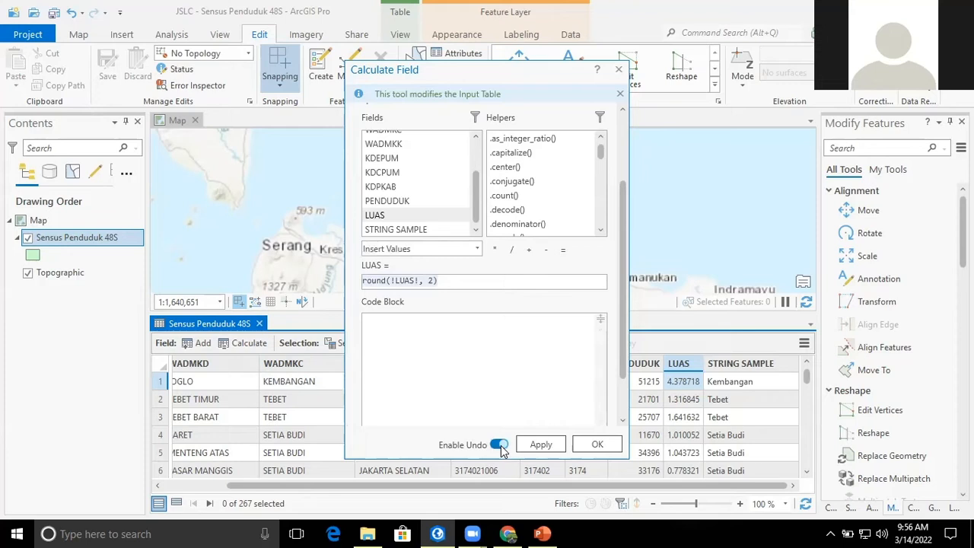
left_click(541, 445)
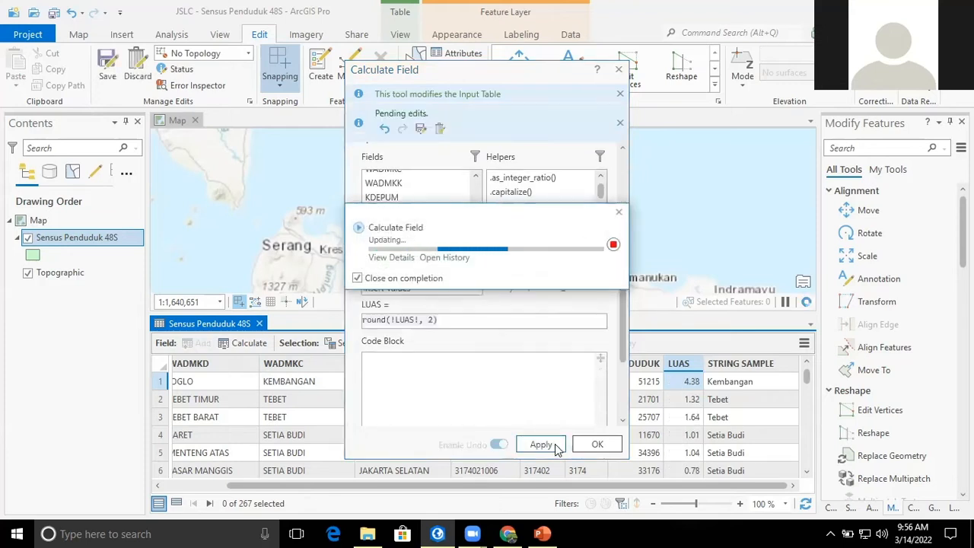
left_click(597, 448)
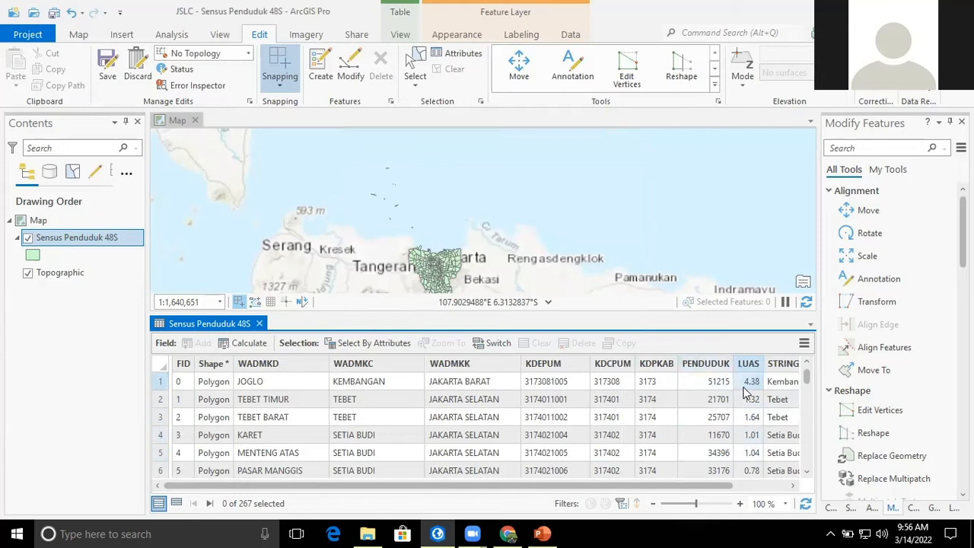
Check the rounded LUAS values down the table rows and save the edits.
left_click_drag(612, 485, 680, 497)
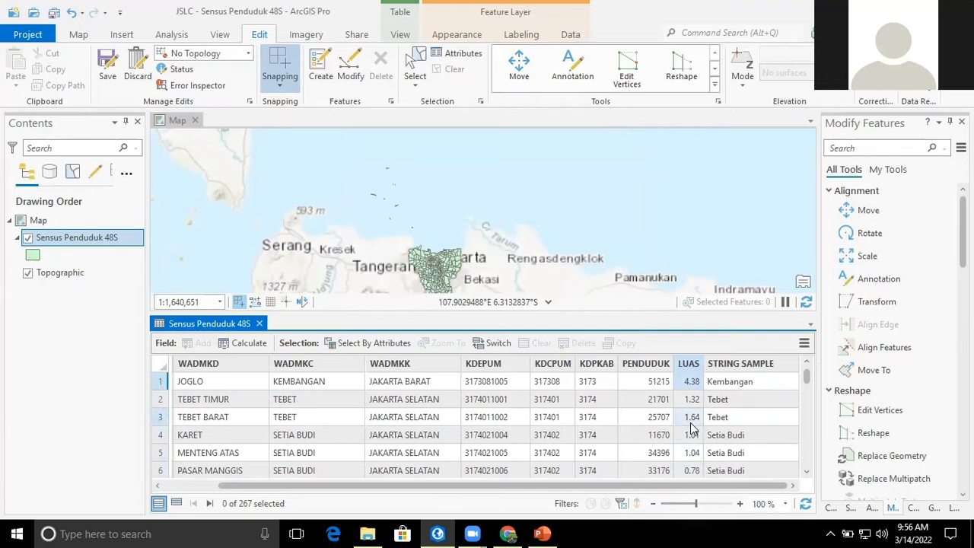
scroll(692, 430, "down", 3)
scroll(694, 448, "down", 9)
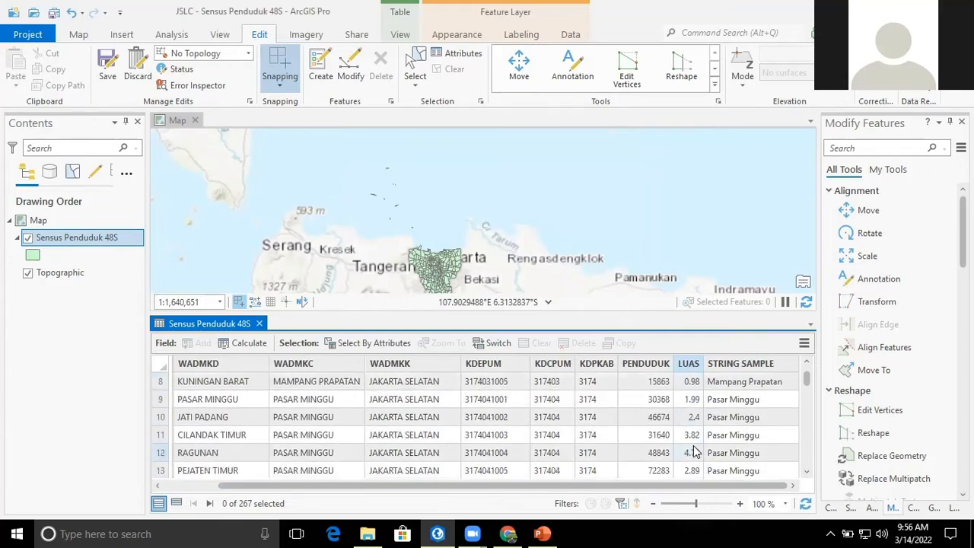
scroll(692, 450, "down", 5)
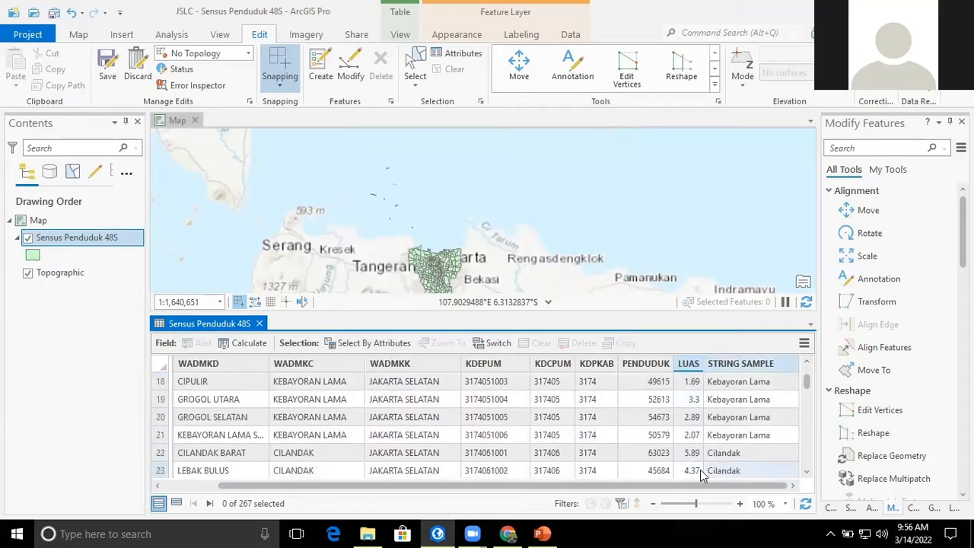
scroll(688, 449, "up", 3)
scroll(689, 449, "up", 5)
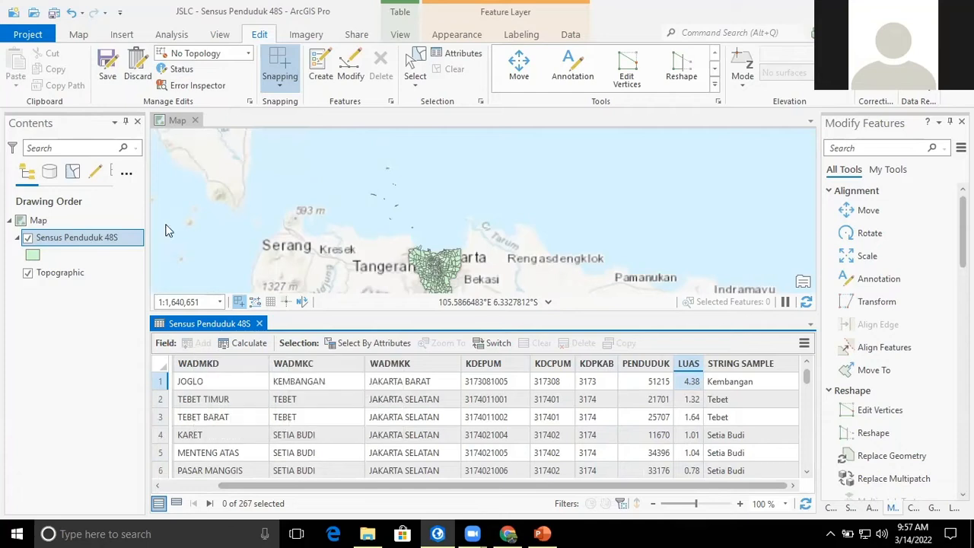
left_click(108, 67)
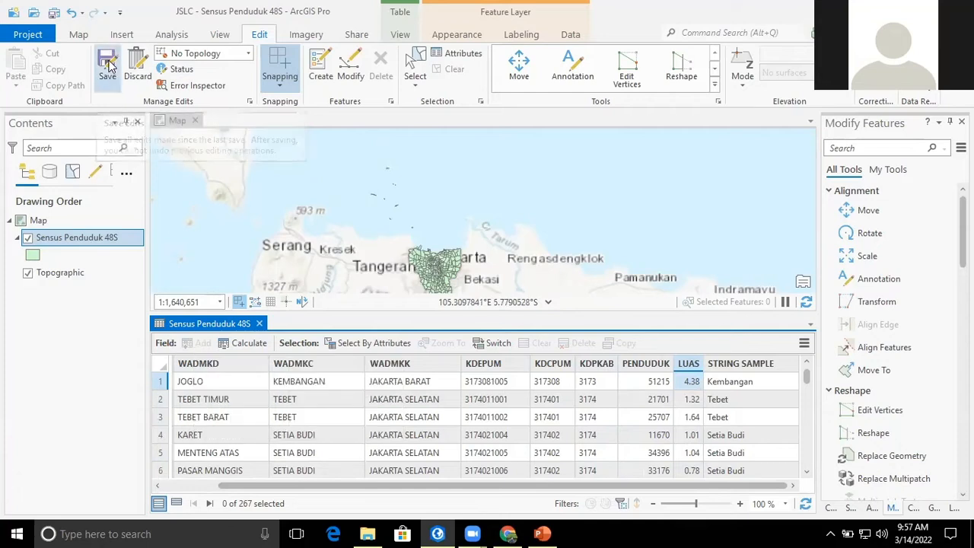
left_click(502, 296)
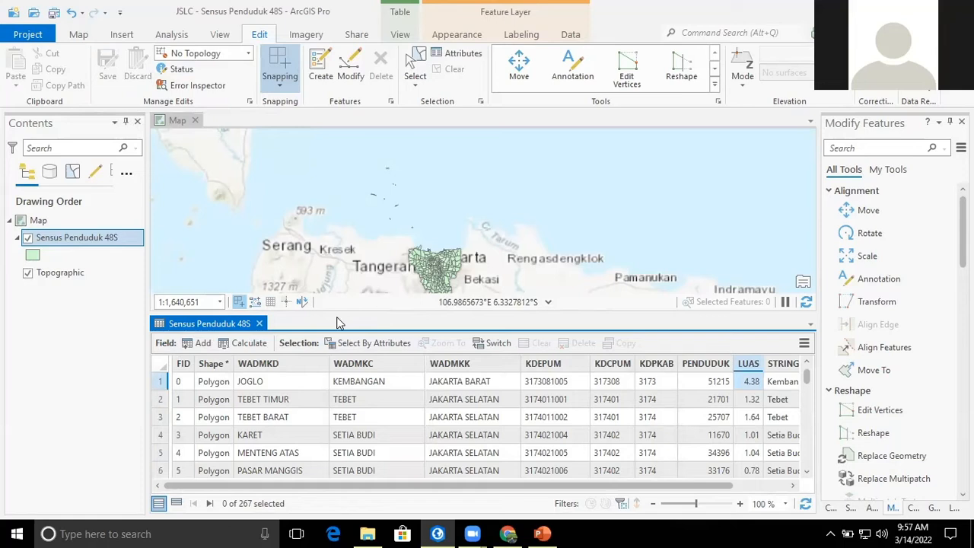
Add a new field named POPULASI with the alias POPULASI and the Float data type.
left_click(194, 347)
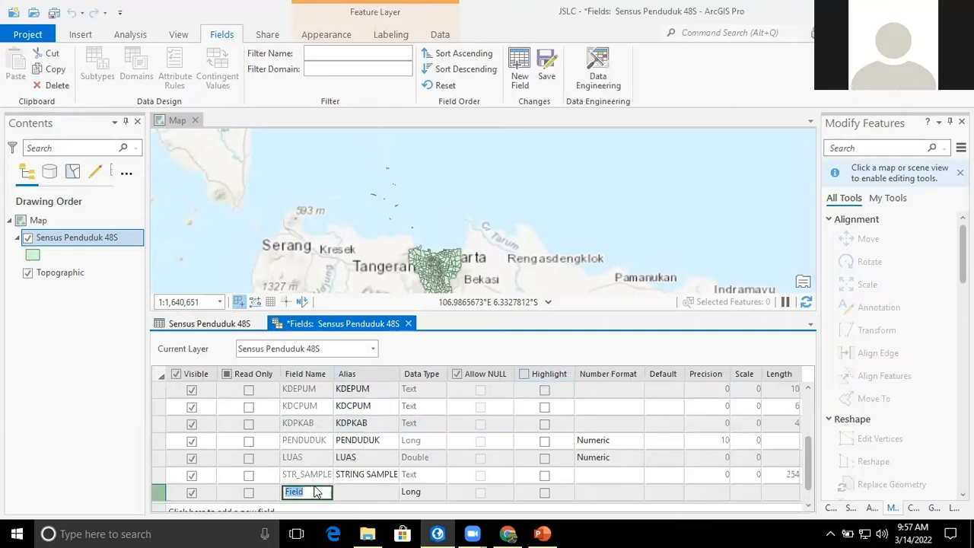
type("POPULASI")
left_click(367, 492)
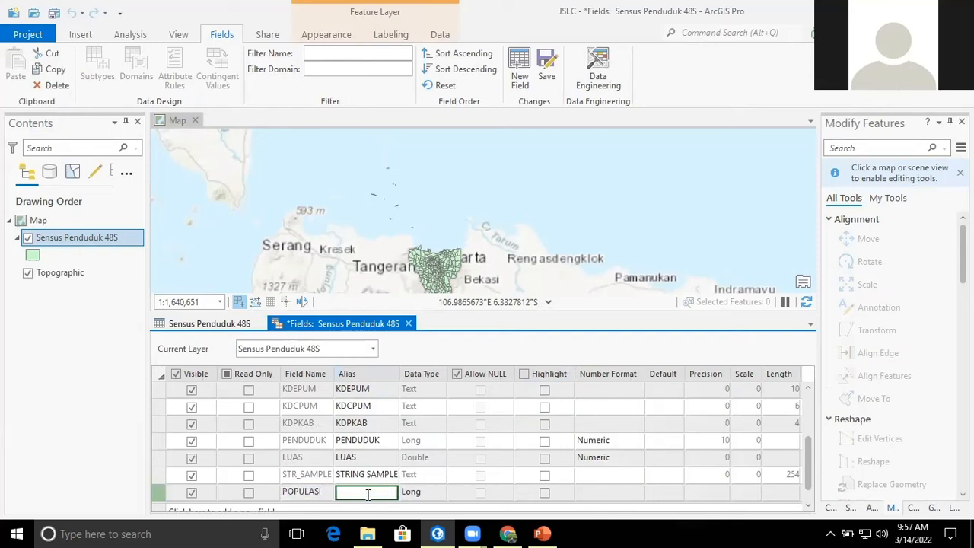
type("POPULASI")
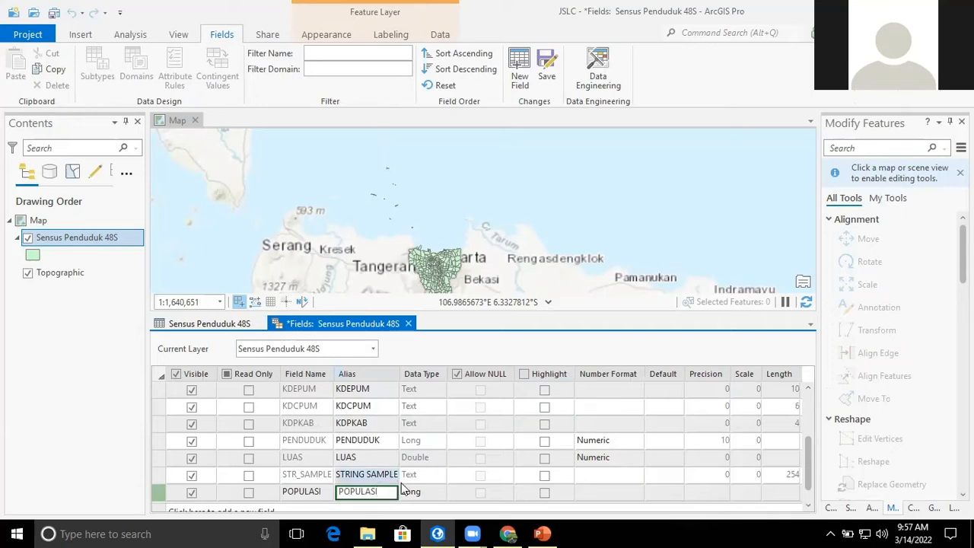
left_click(439, 496)
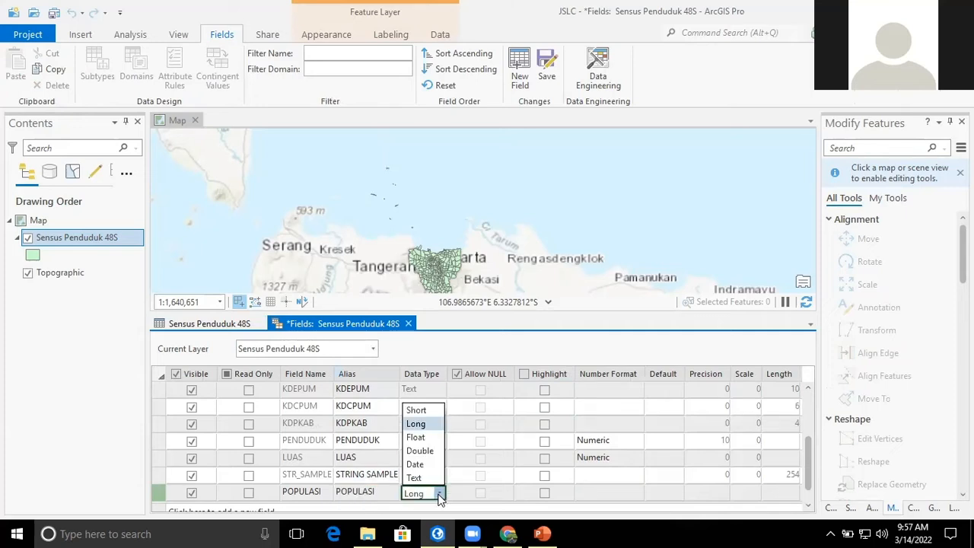
left_click(415, 438)
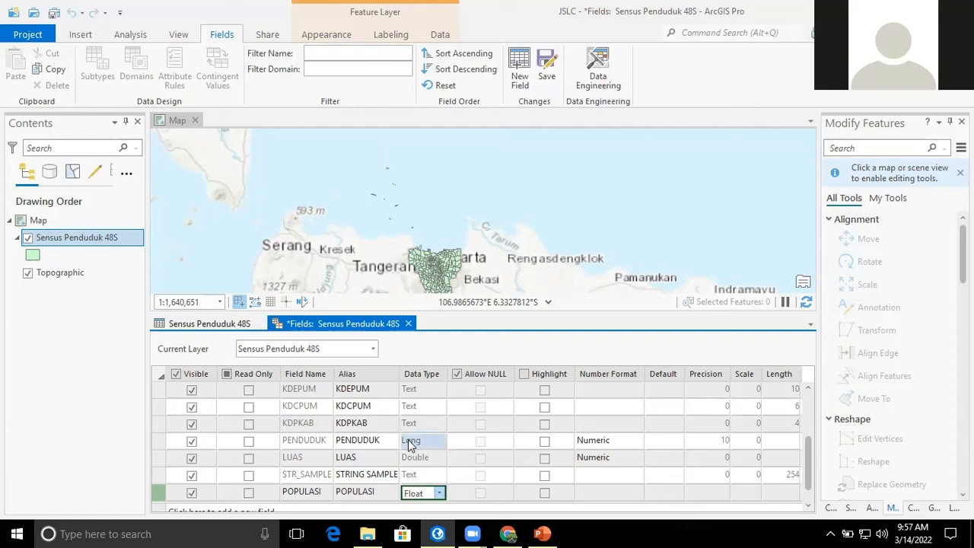
Give the POPULASI field a Numeric number format with 0 decimal places, then save the field changes and close the Fields view.
left_click(631, 491)
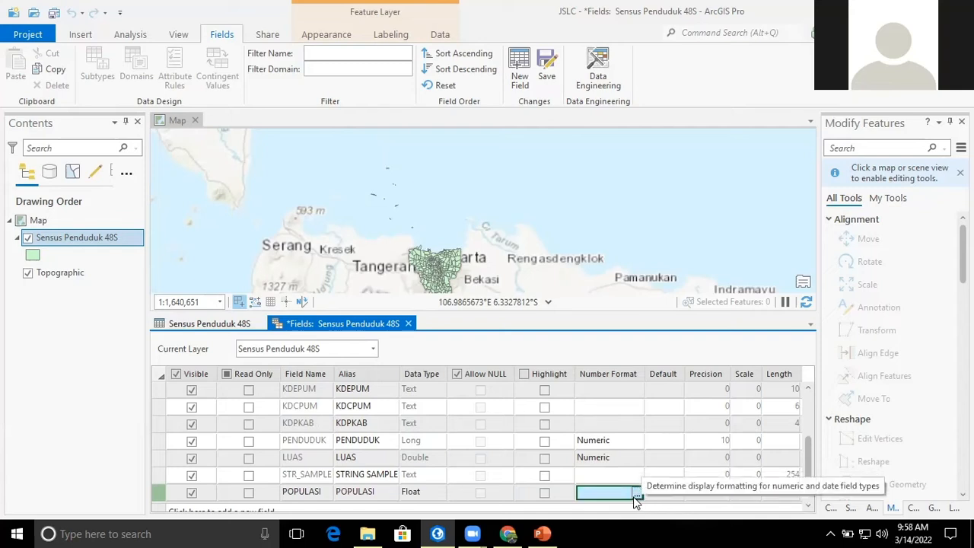
left_click(636, 495)
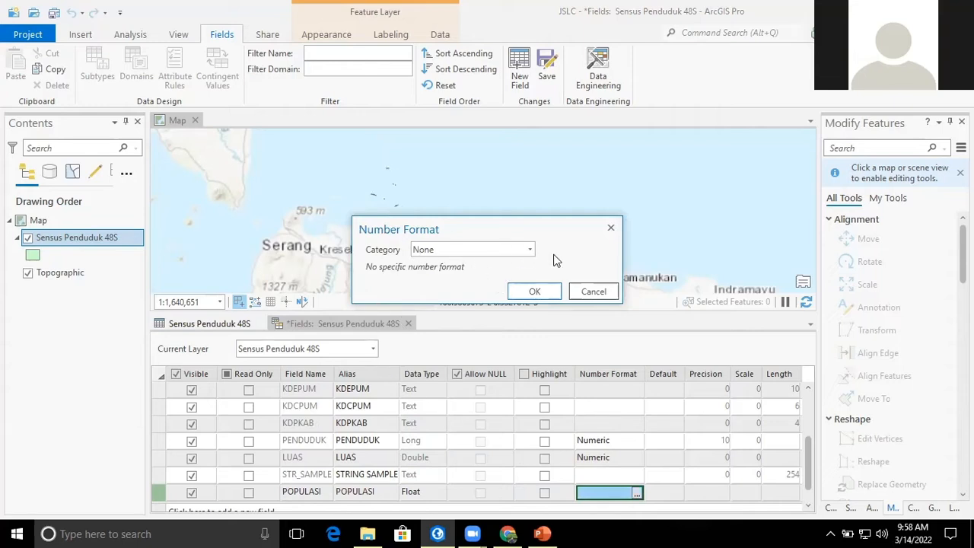
left_click(531, 250)
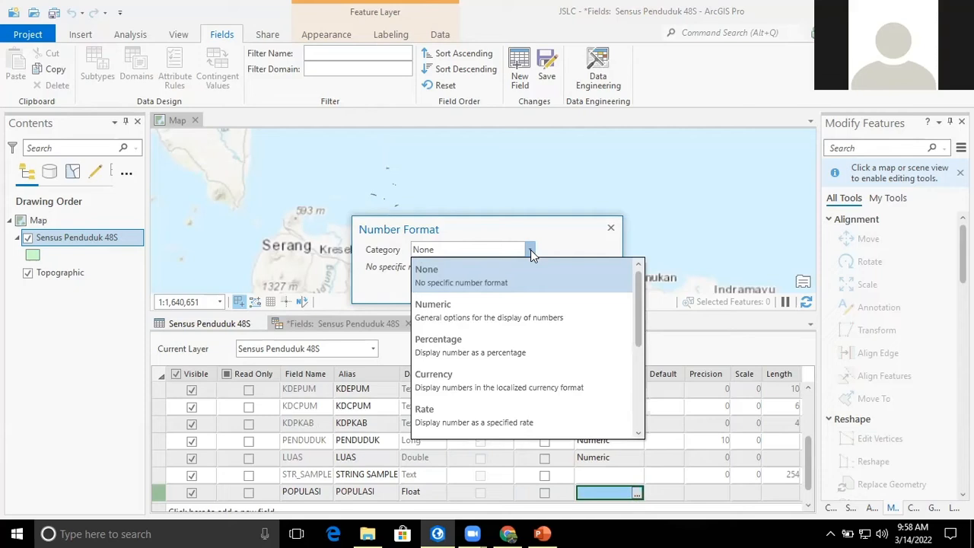
left_click(473, 304)
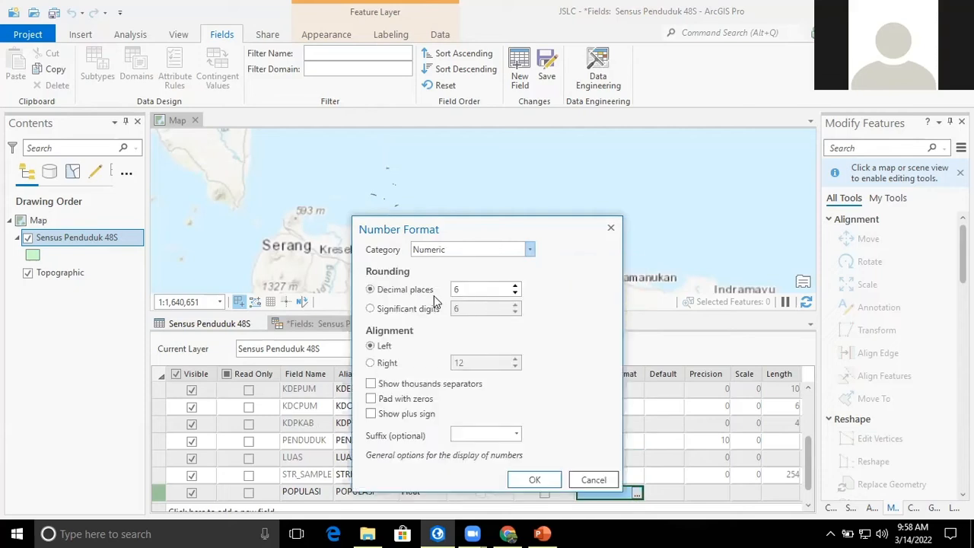
left_click_drag(476, 289, 411, 289)
type("0")
left_click(535, 478)
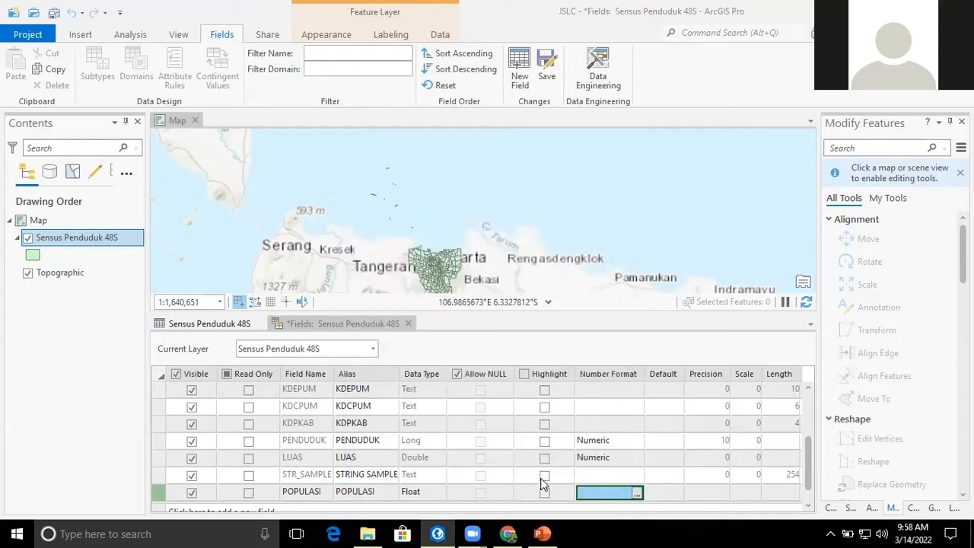
left_click(546, 76)
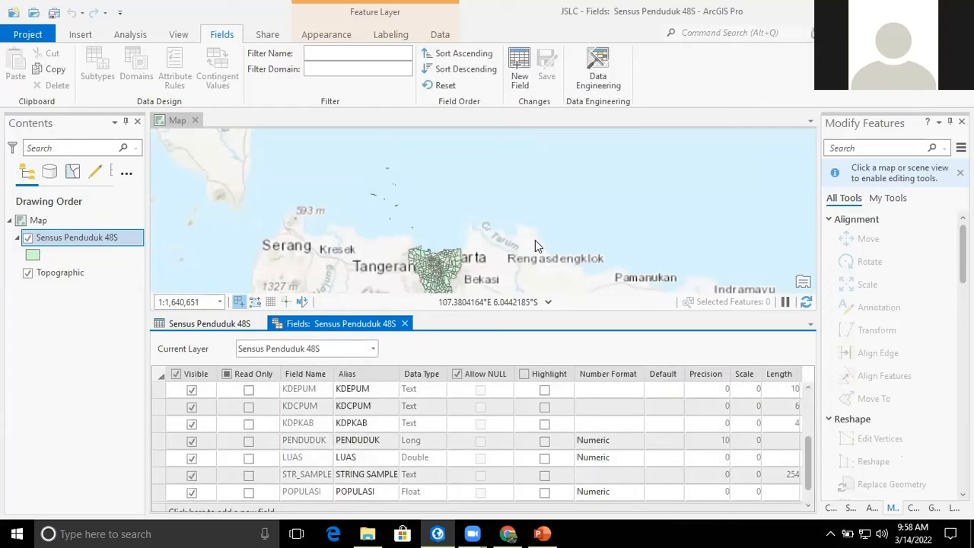
left_click(405, 323)
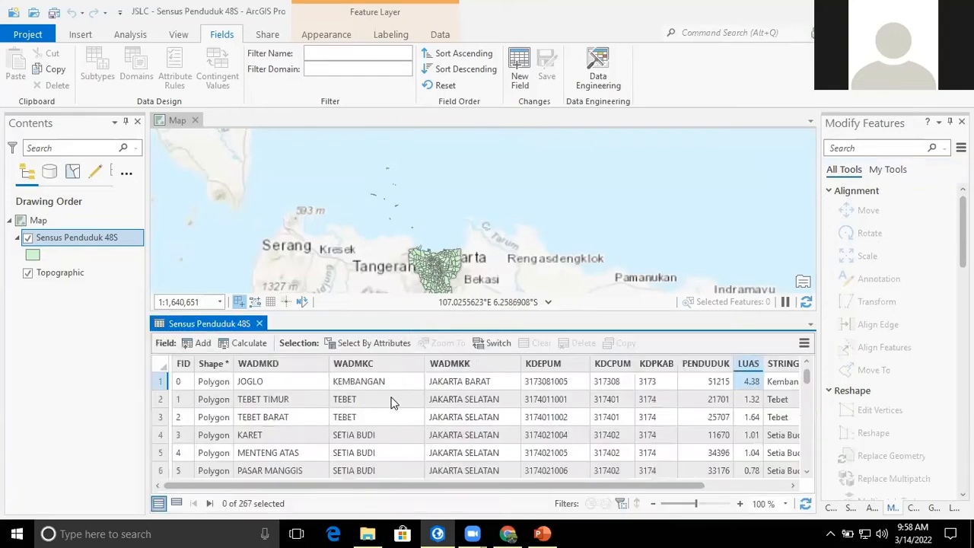
Open Calculate Field for the POPULASI column and build the expression !PENDUDUK! / !LUAS!
left_click_drag(390, 487, 512, 490)
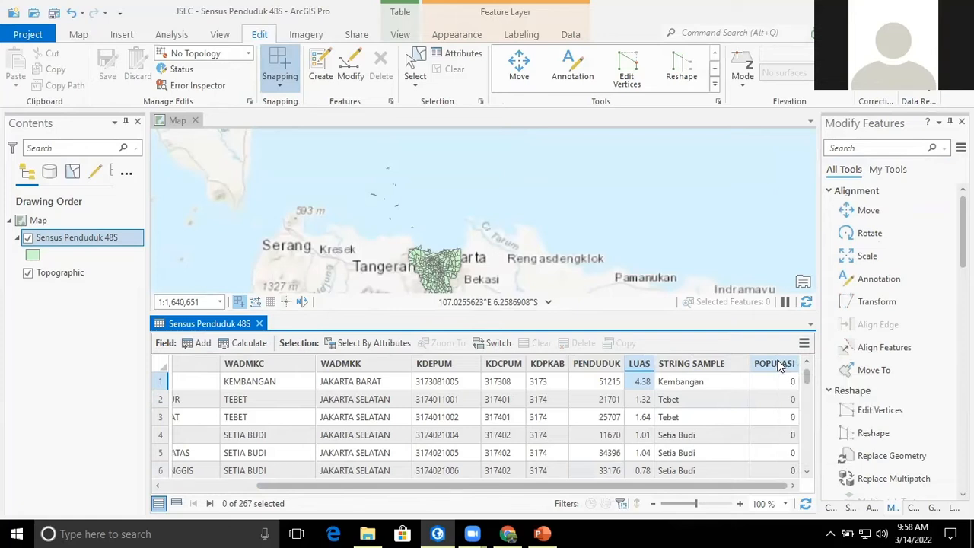
right_click(777, 366)
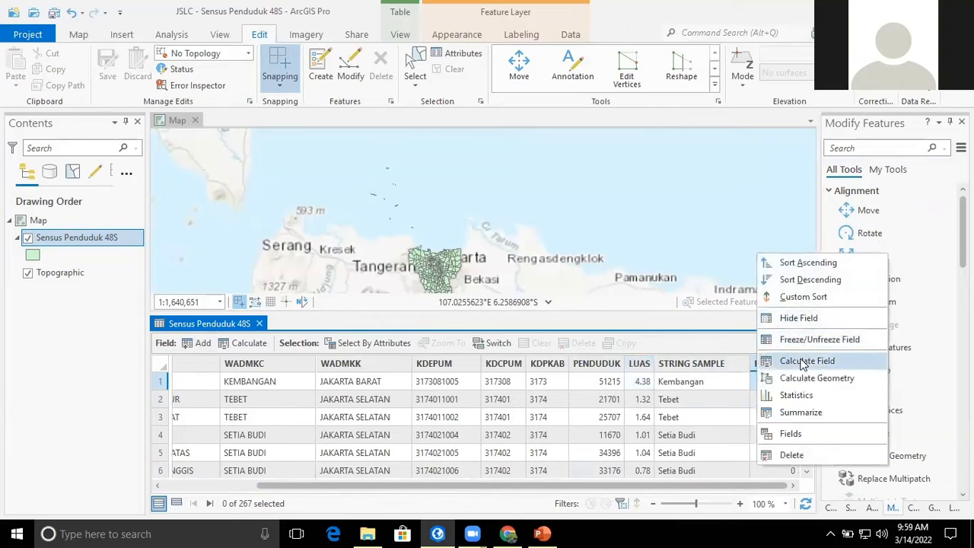
left_click(803, 363)
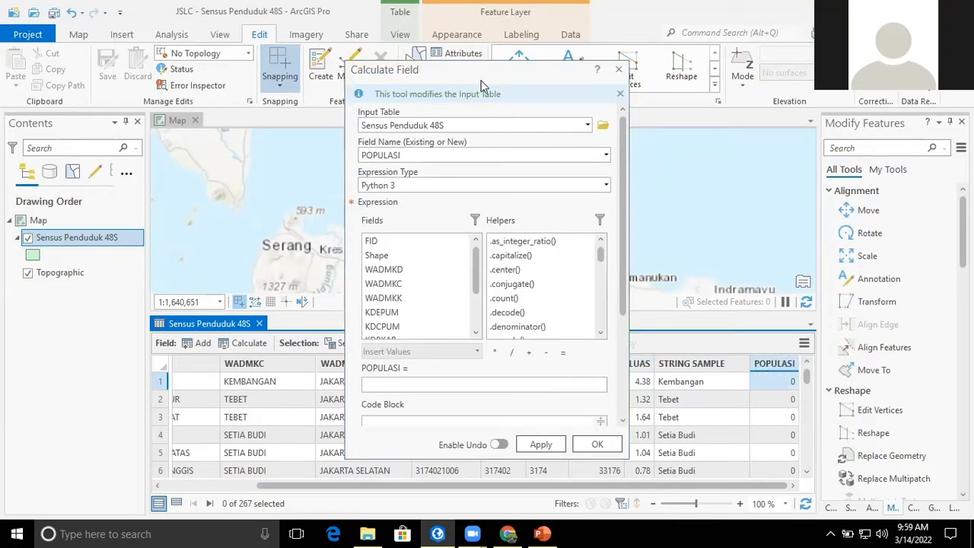
left_click_drag(405, 72, 406, 87)
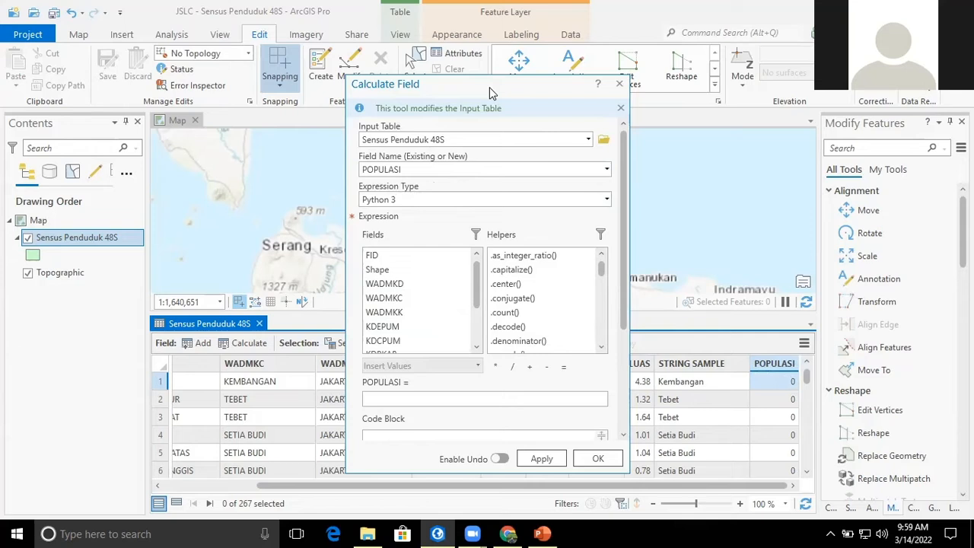
left_click_drag(490, 93, 388, 98)
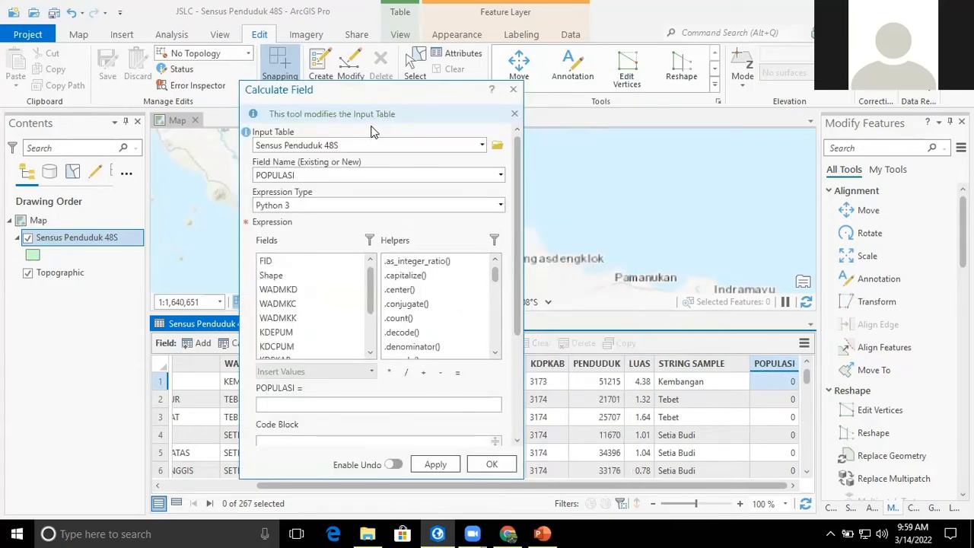
scroll(316, 318, "down", 3)
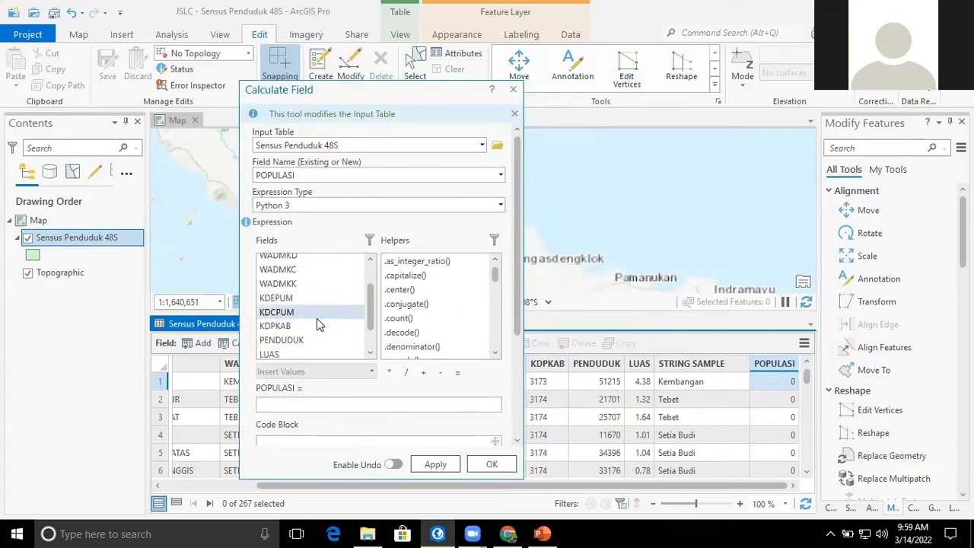
double_click(301, 312)
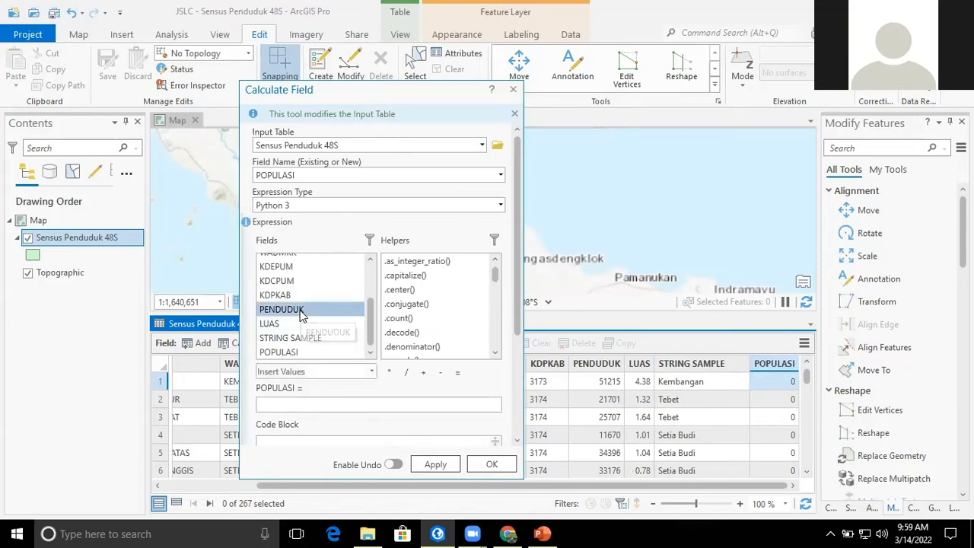
left_click(405, 371)
double_click(283, 324)
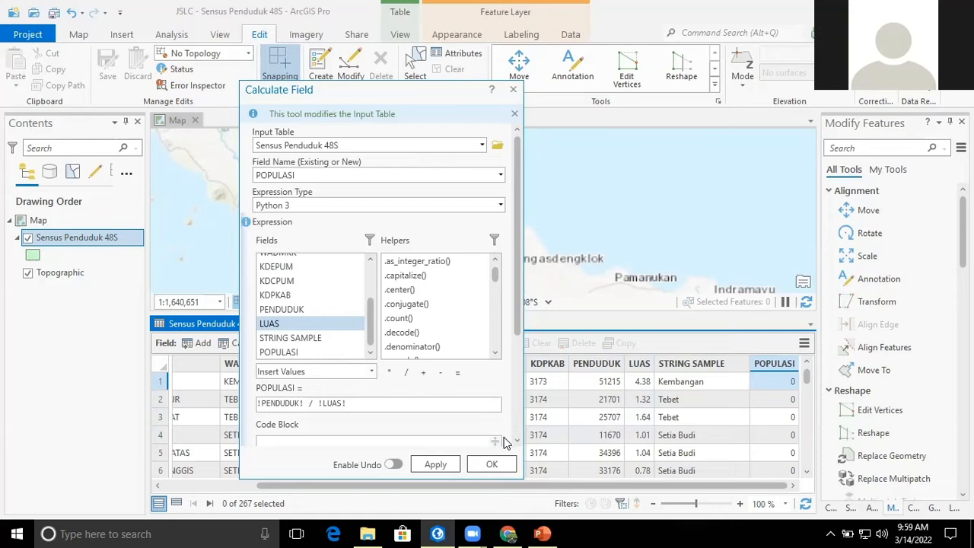
Run the POPULASI calculation with undo enabled and check the calculated values in the table.
left_click(393, 465)
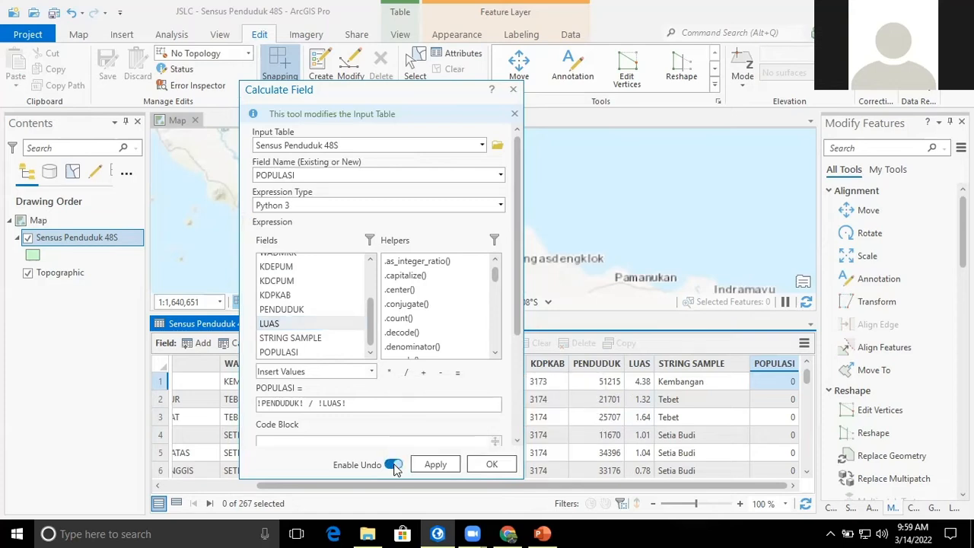
left_click(457, 465)
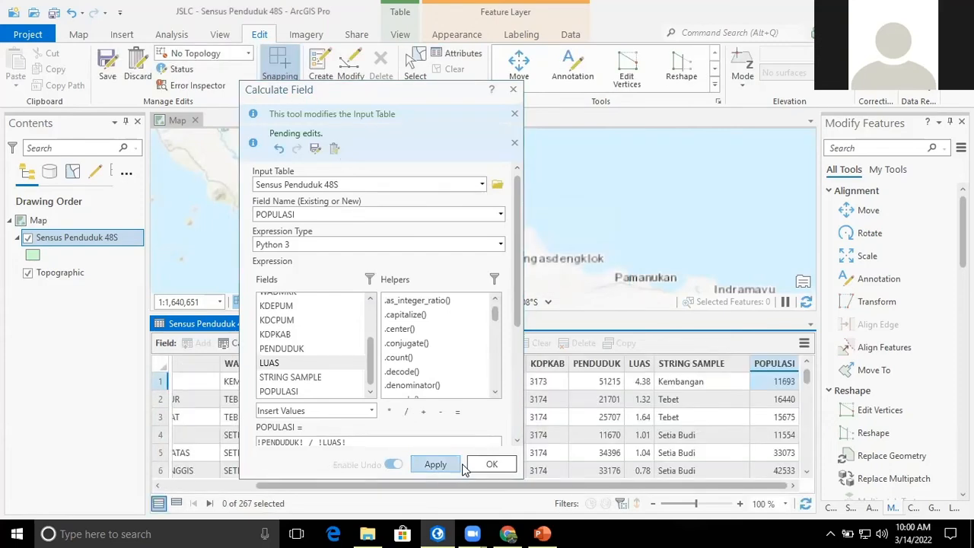
left_click(492, 464)
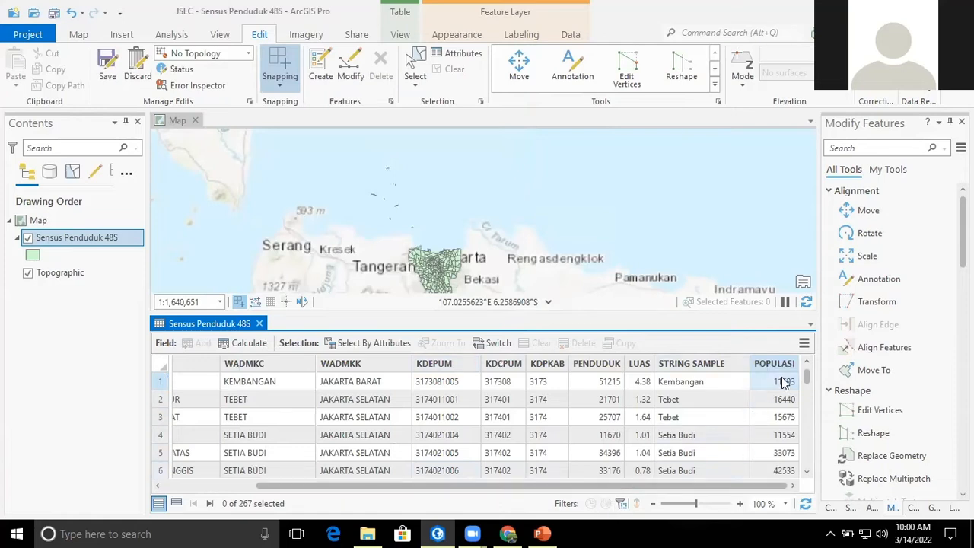
scroll(787, 441, "down", 2)
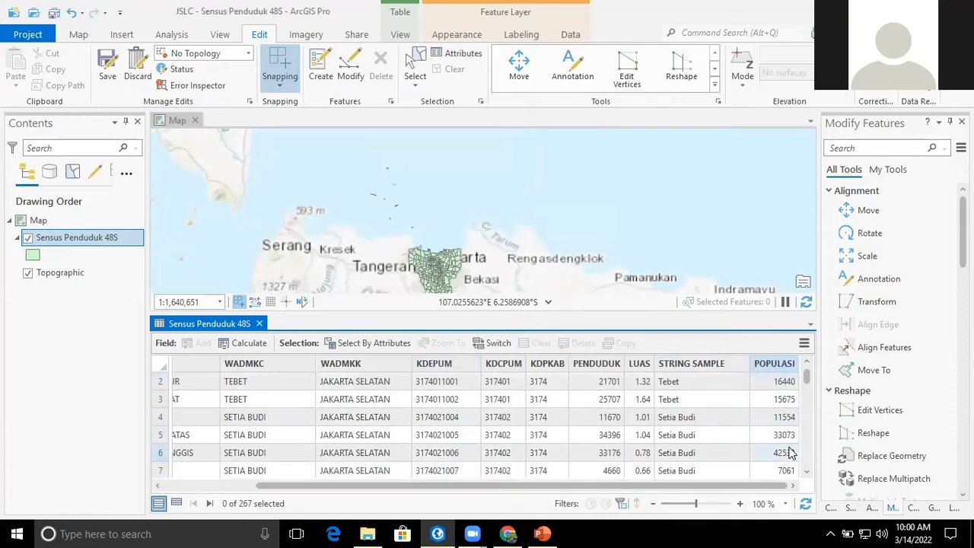
scroll(789, 453, "up", 2)
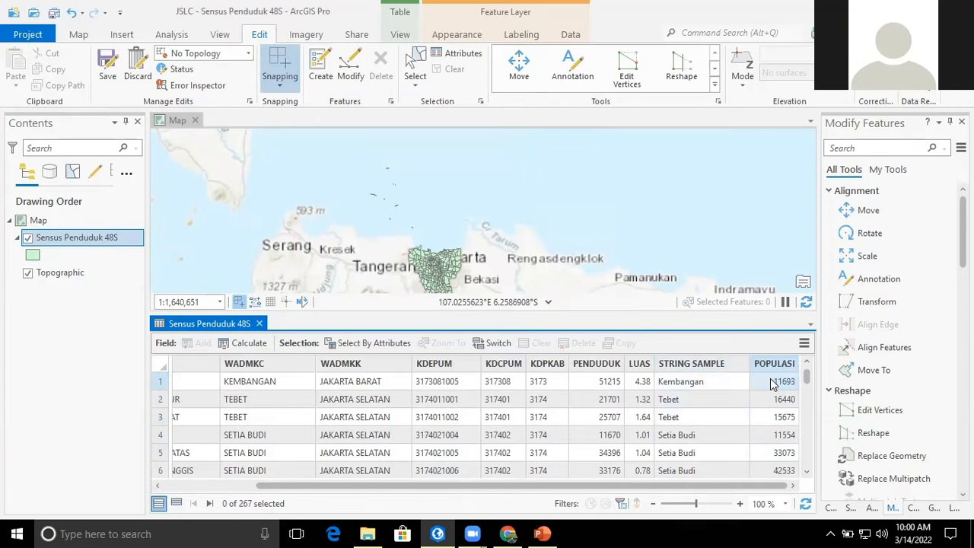
Check the calculated POPULASI values in the table, then save all data edits in the project.
scroll(773, 385, "down", 2)
scroll(779, 388, "up", 2)
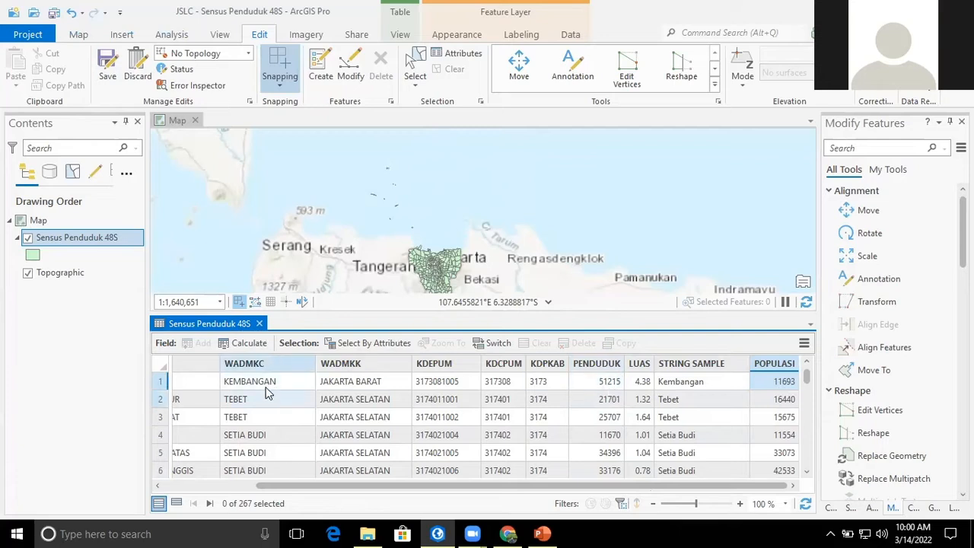
left_click(105, 68)
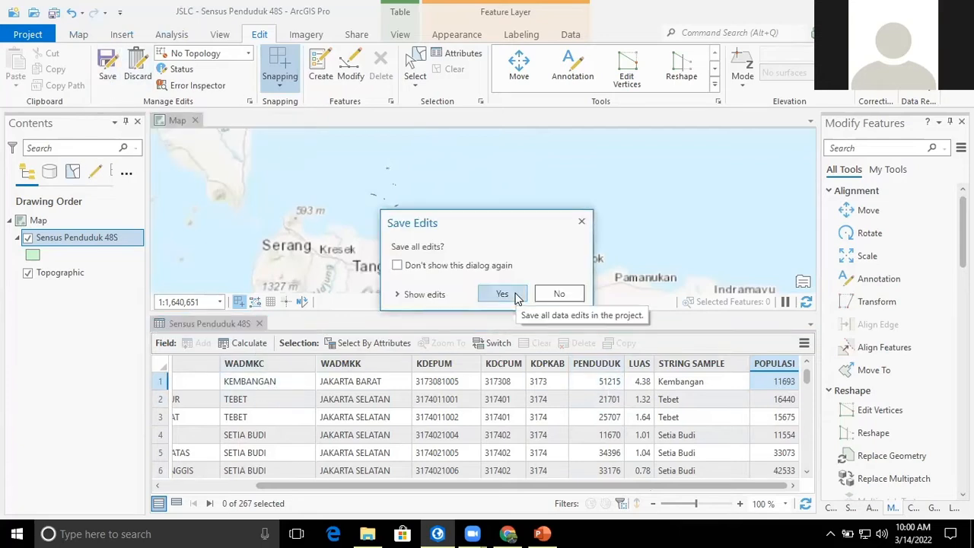
left_click(502, 294)
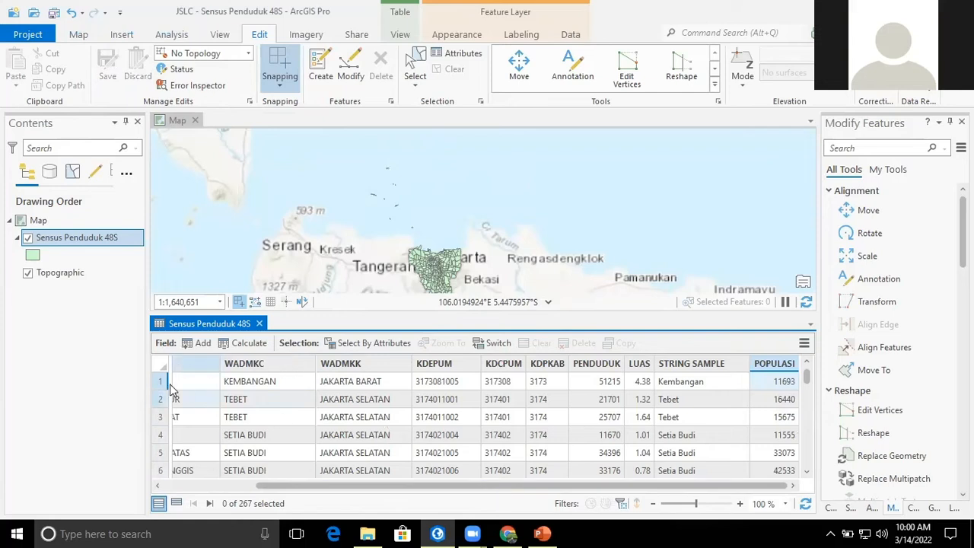
Add a Long field named SCORE with the alias SCORE, then save the field changes and close the Fields view.
left_click(189, 346)
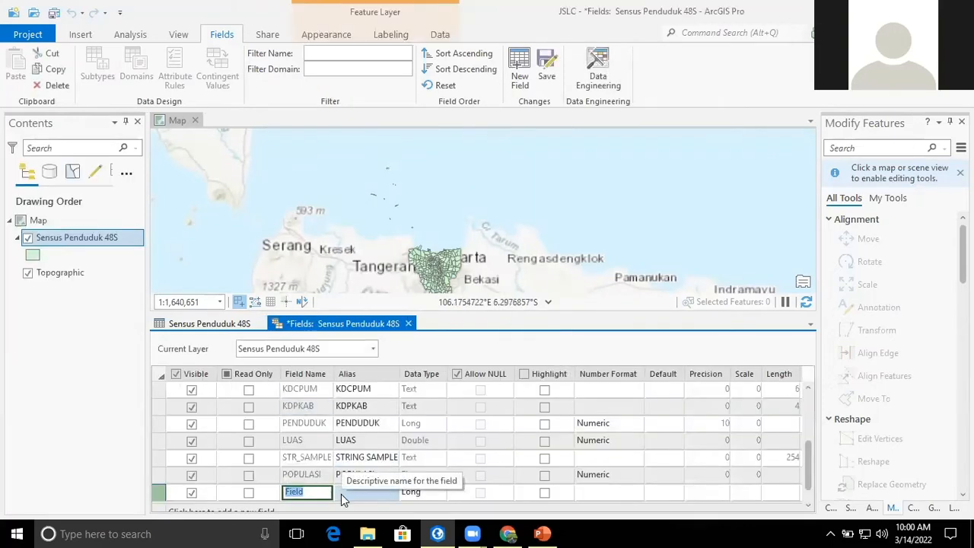
type("SCK")
key("BackSpace")
key("BackSpace")
type("CORE")
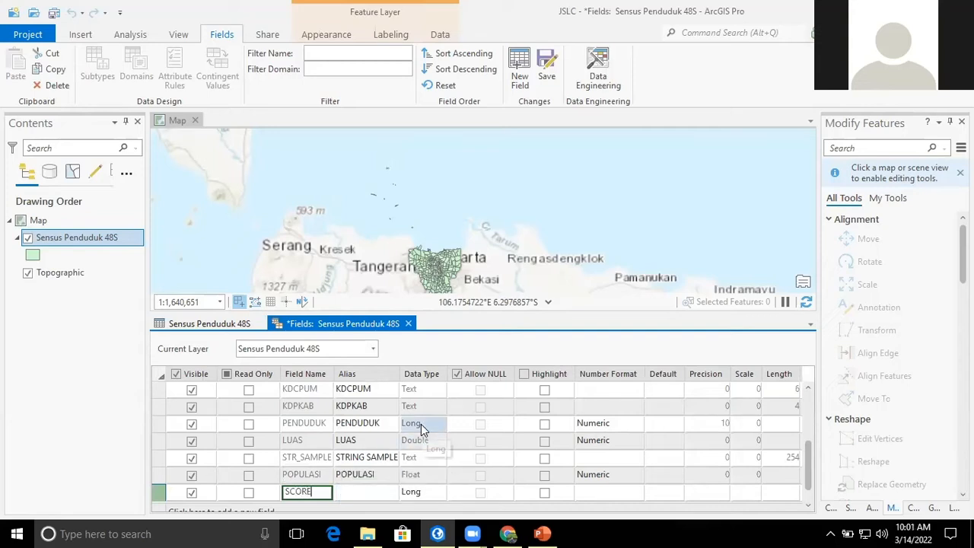
left_click(353, 493)
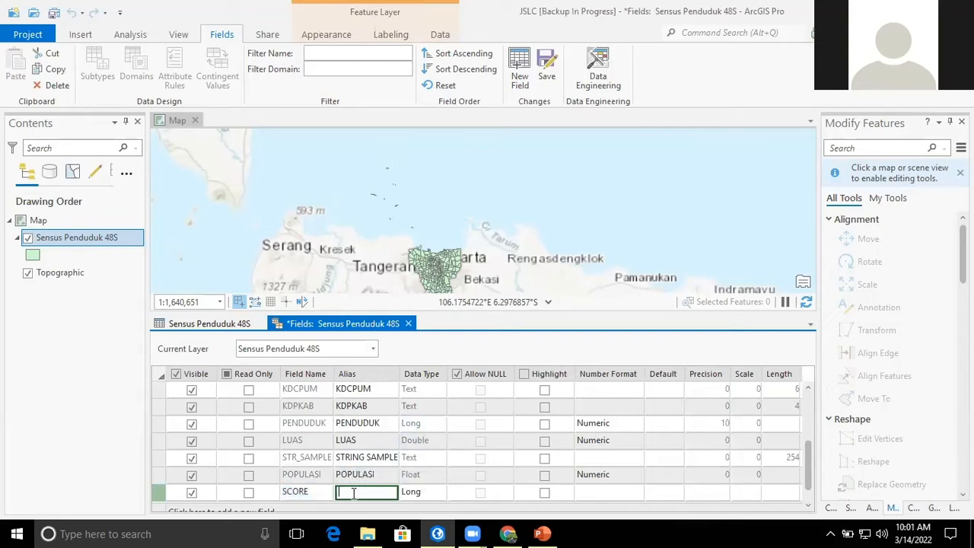
type("SCORE")
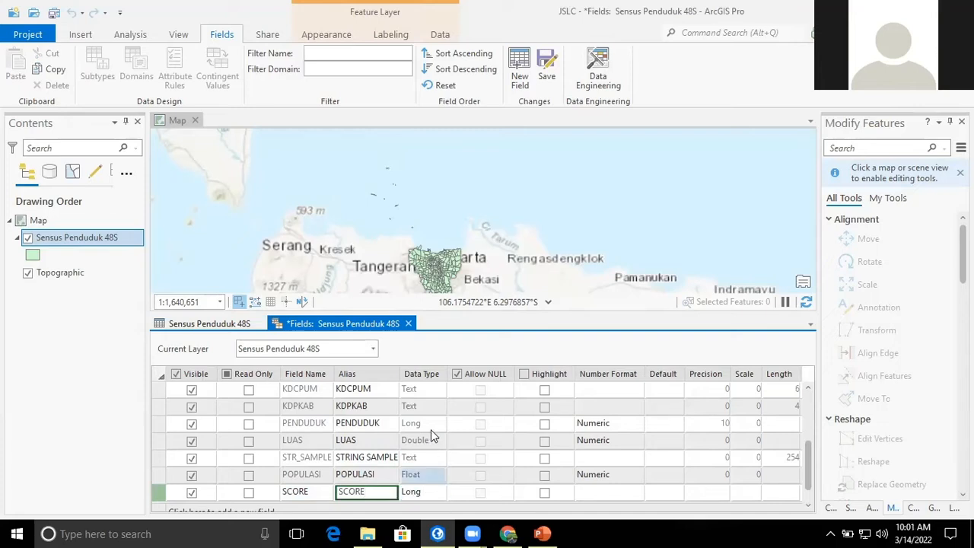
left_click(545, 78)
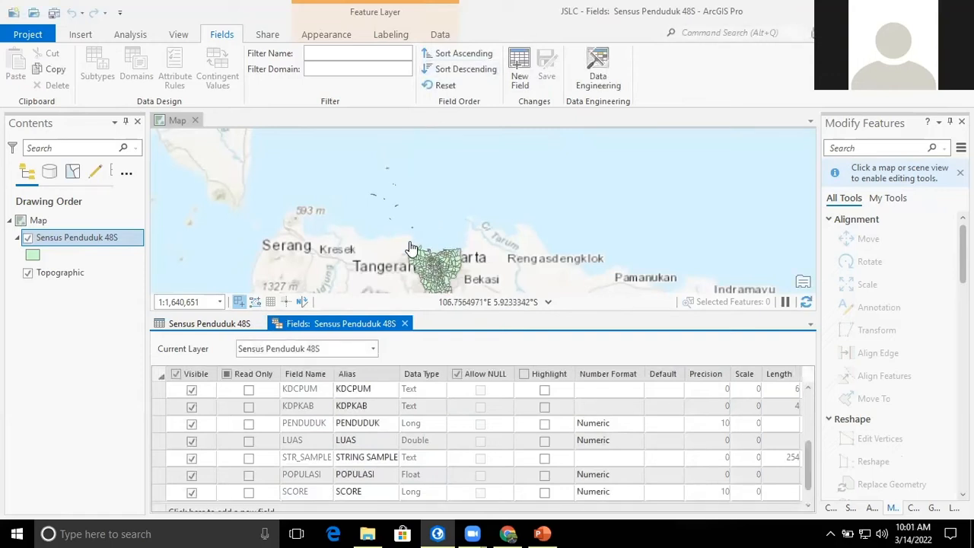
left_click(405, 324)
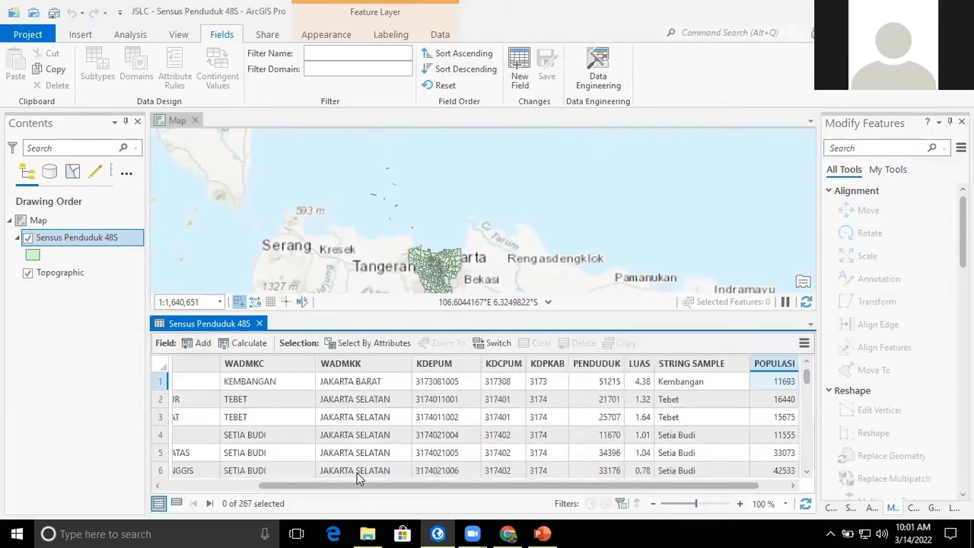
Open Calculate Field for the SCORE column and insert the Reclassify helper into the expression.
left_click_drag(353, 486, 665, 501)
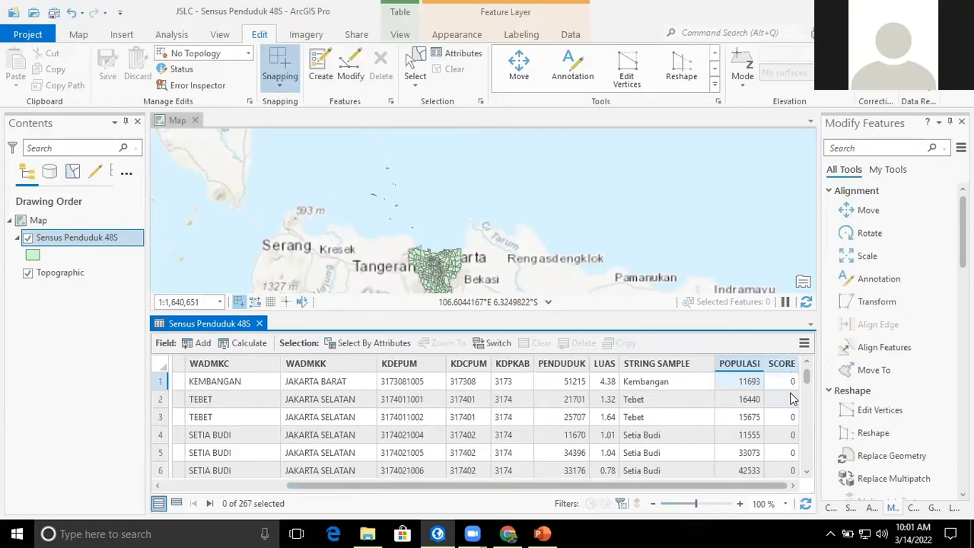
mouse_move(784, 367)
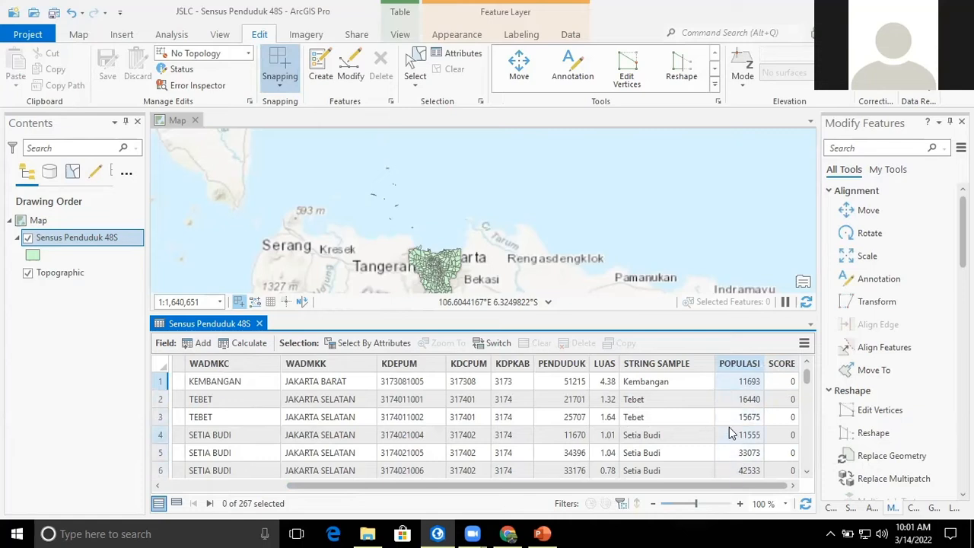
right_click(778, 369)
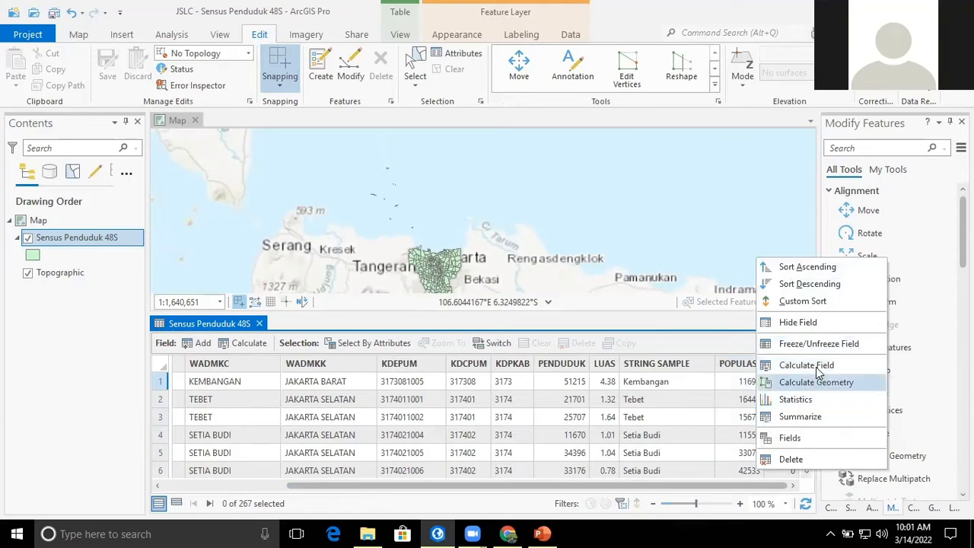
left_click(817, 368)
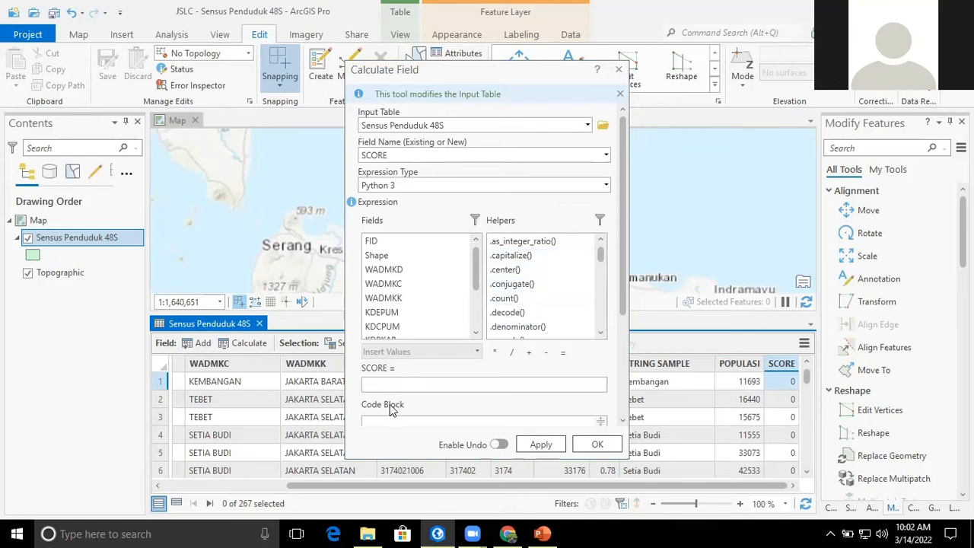
scroll(559, 297, "down", 2)
scroll(559, 297, "up", 2)
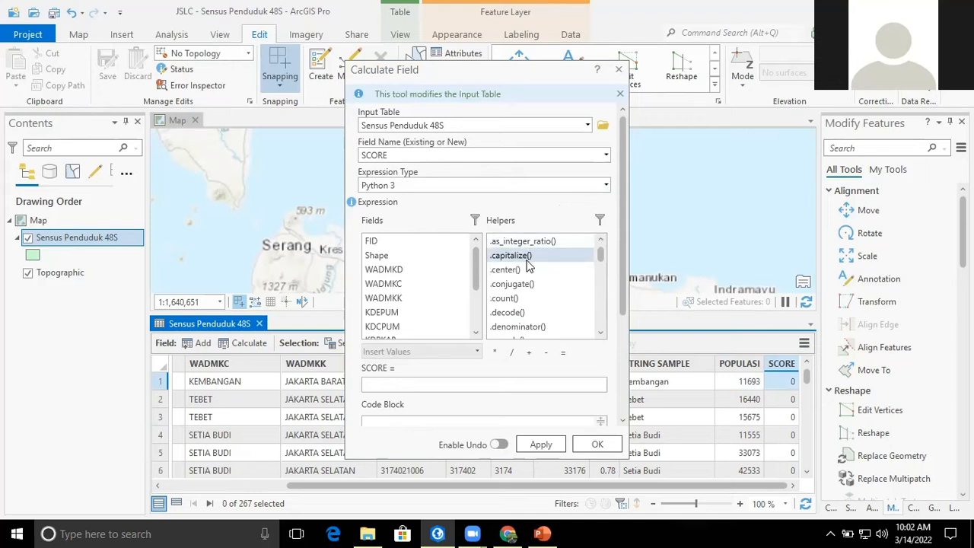
scroll(525, 270, "down", 3)
scroll(525, 278, "down", 6)
scroll(527, 285, "down", 12)
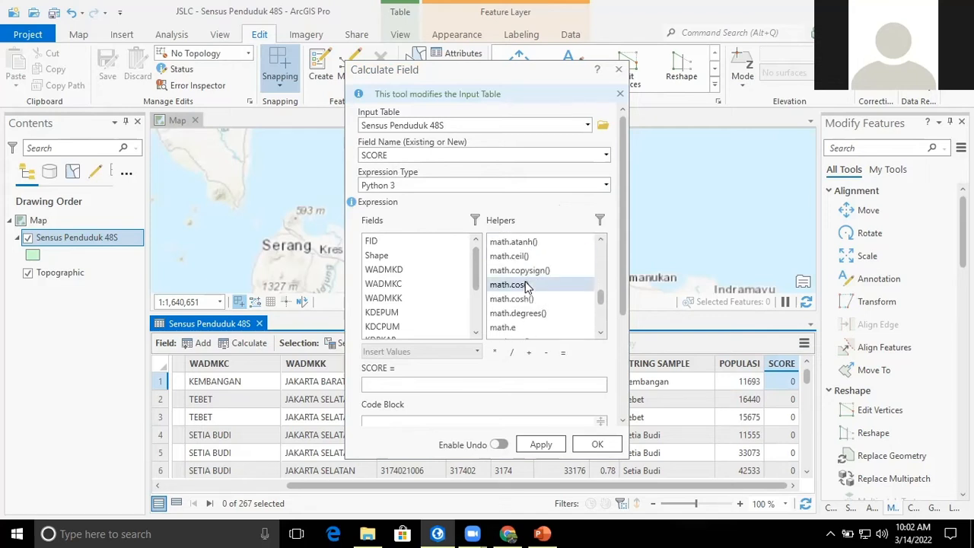
scroll(524, 300, "down", 4)
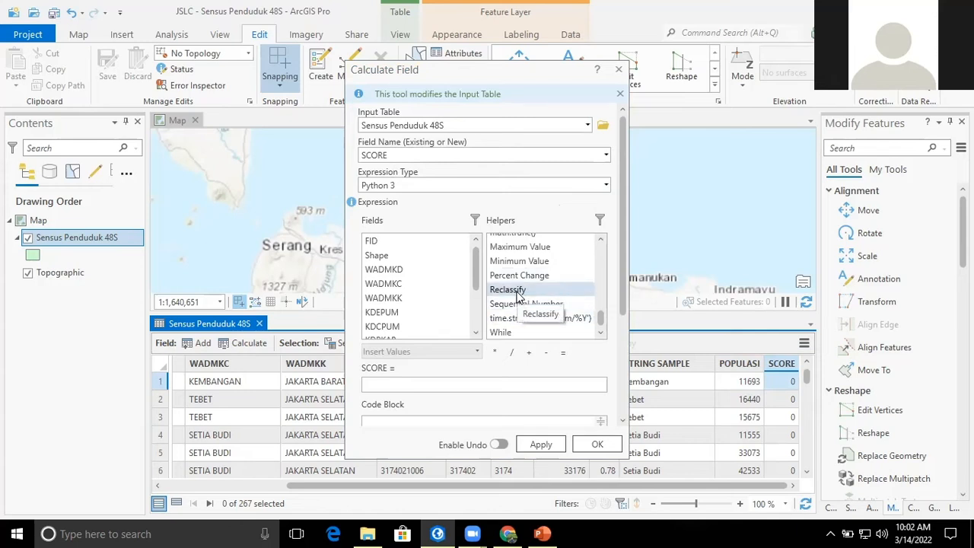
double_click(517, 292)
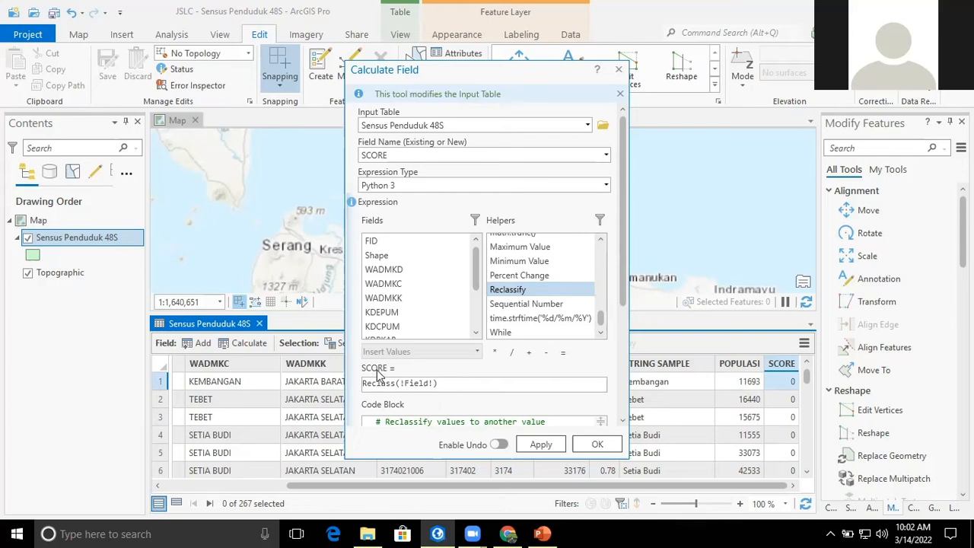
Replace the !Field! placeholder in the SCORE expression so it reads Reclass(!POPULASI!).
left_click_drag(447, 386, 334, 386)
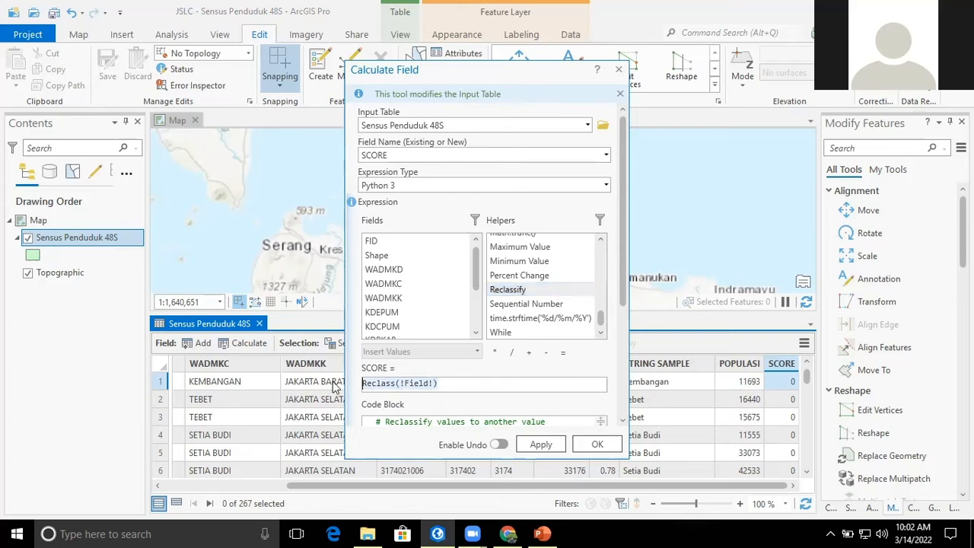
left_click(420, 385)
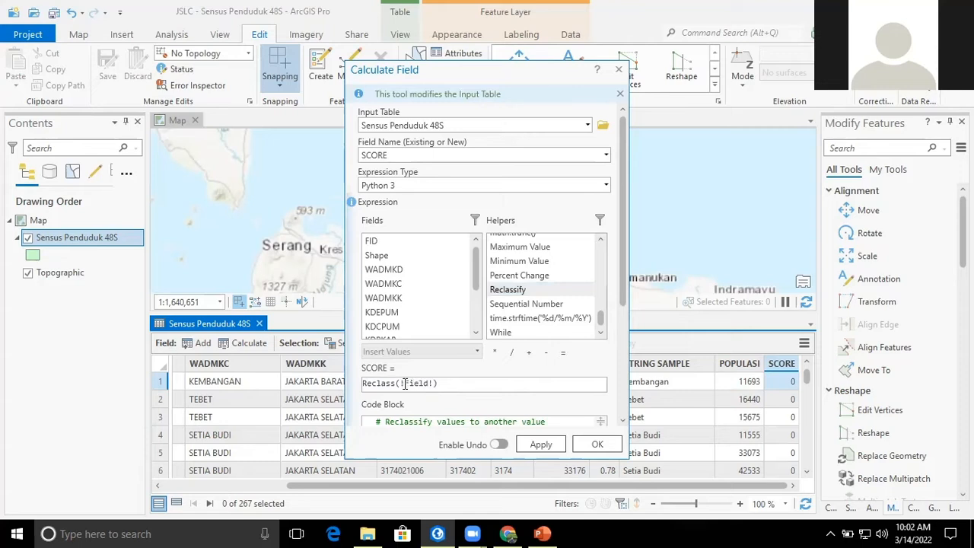
left_click_drag(399, 383, 431, 391)
key("BackSpace")
scroll(428, 298, "down", 2)
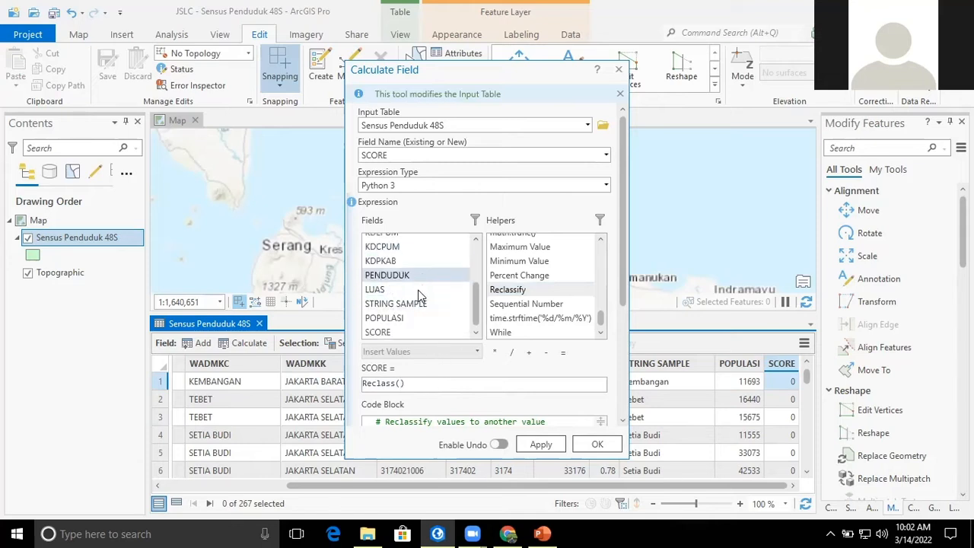
double_click(416, 318)
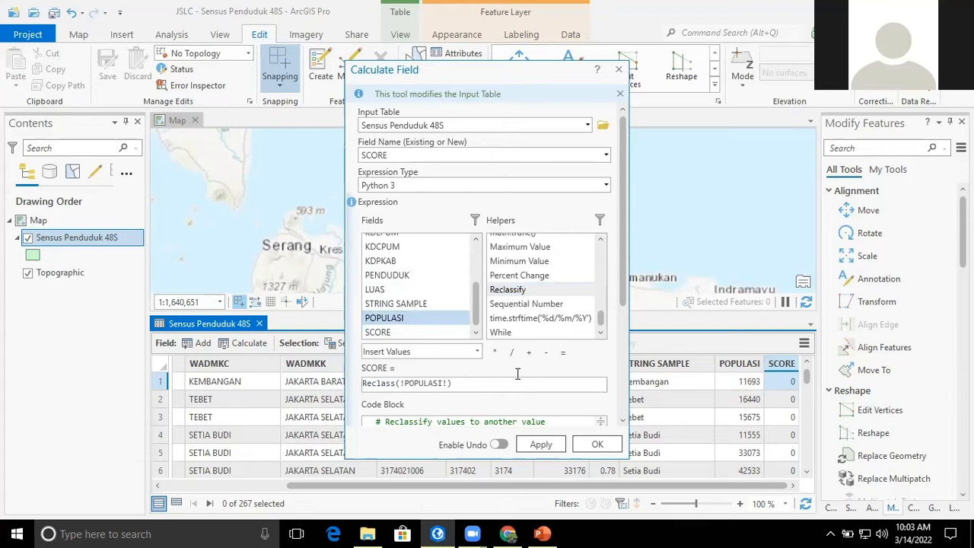
Enlarge the Calculate Field dialog and delete all the sample Reclassify code from the code block.
scroll(517, 373, "down", 2)
scroll(546, 358, "down", 1)
scroll(546, 358, "up", 1)
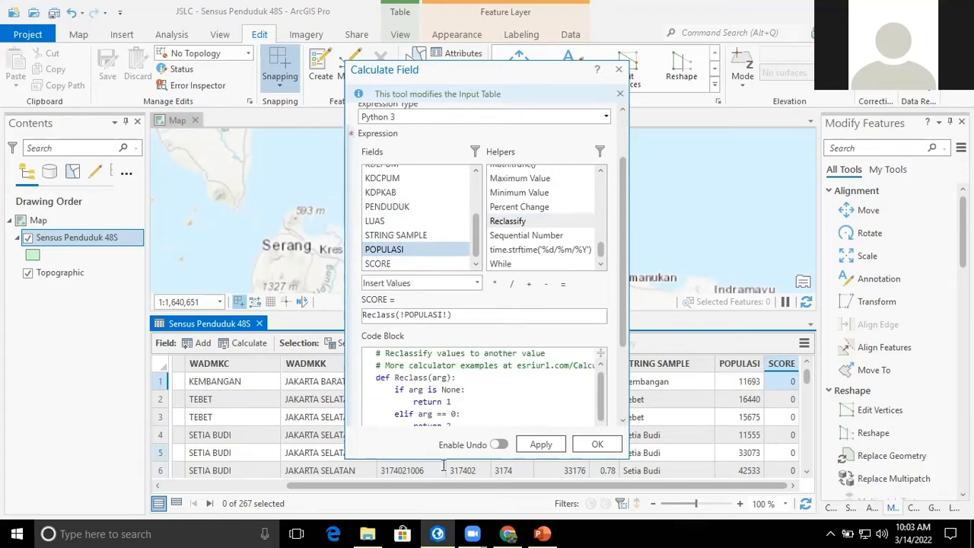
left_click_drag(434, 458, 436, 495)
scroll(460, 431, "down", 2)
scroll(461, 431, "up", 2)
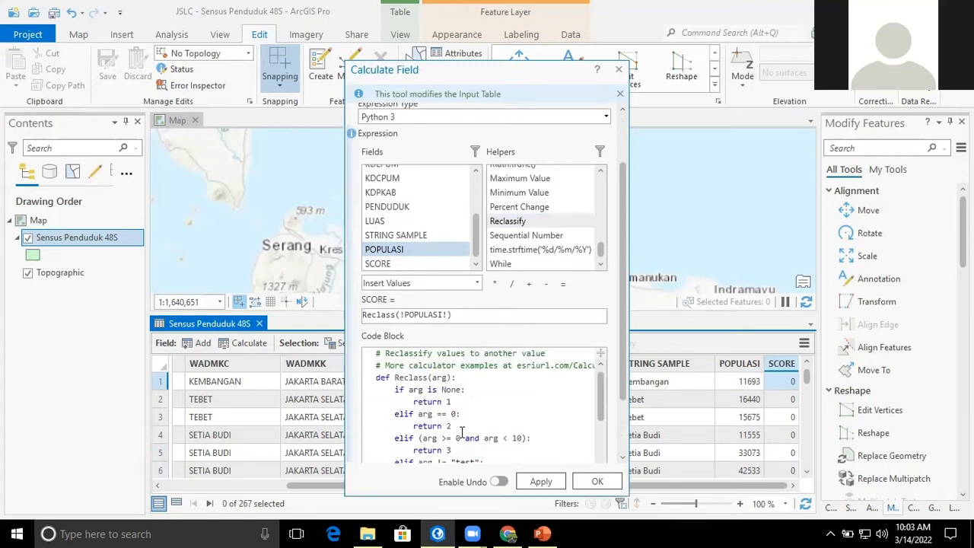
scroll(461, 431, "down", 4)
scroll(461, 432, "up", 2)
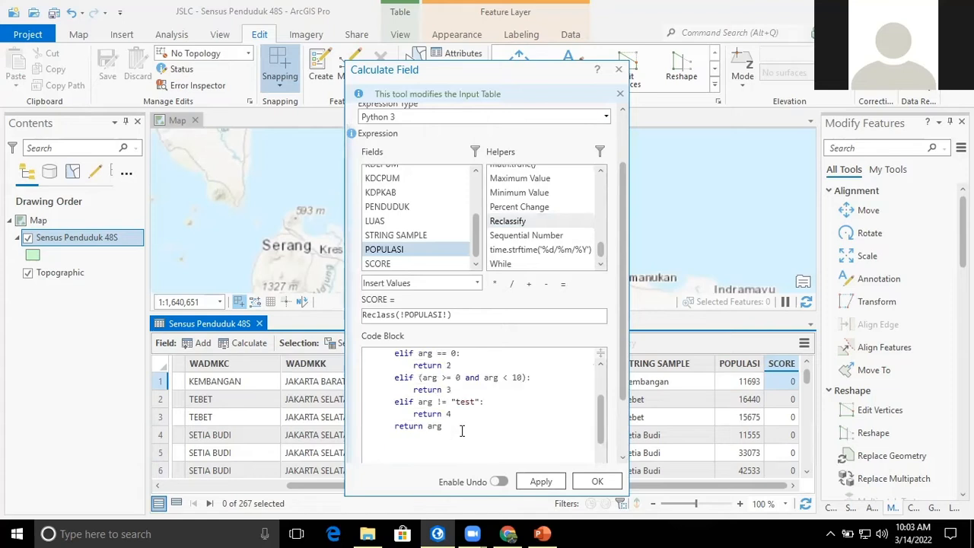
left_click_drag(461, 431, 366, 319)
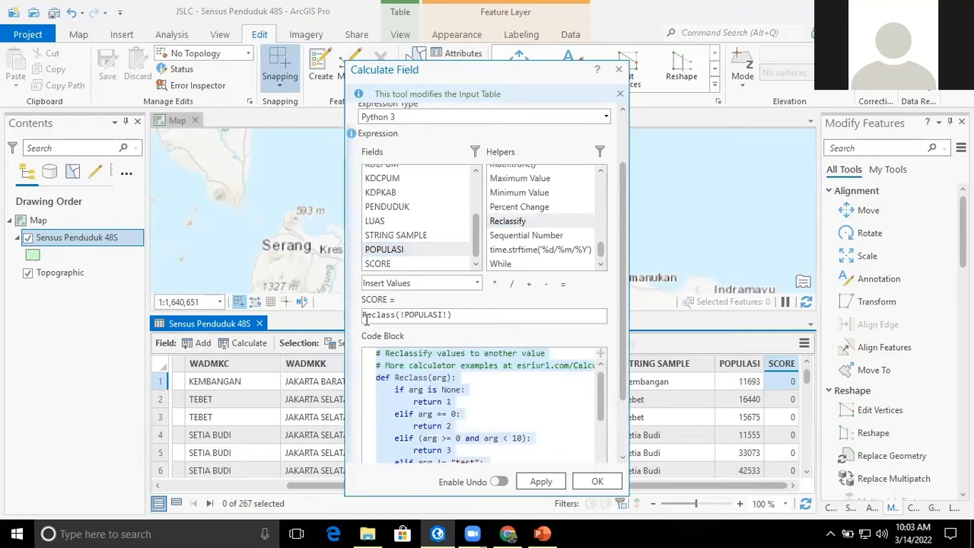
key("Delete")
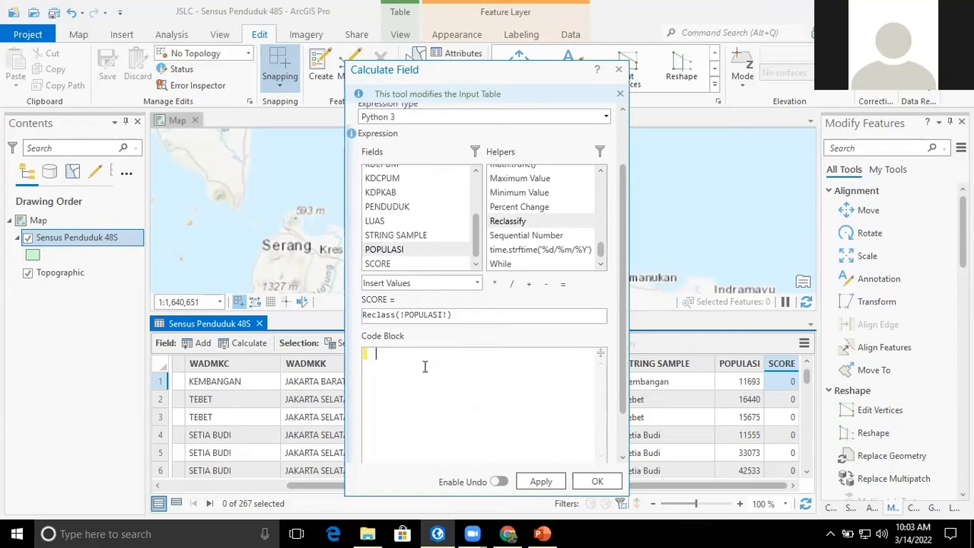
Start the code block with the function definition def Reclass (POPULASI):.
type("def Reclass (")
type(")")
left_click(438, 363)
type("POPULASI):")
key("Return")
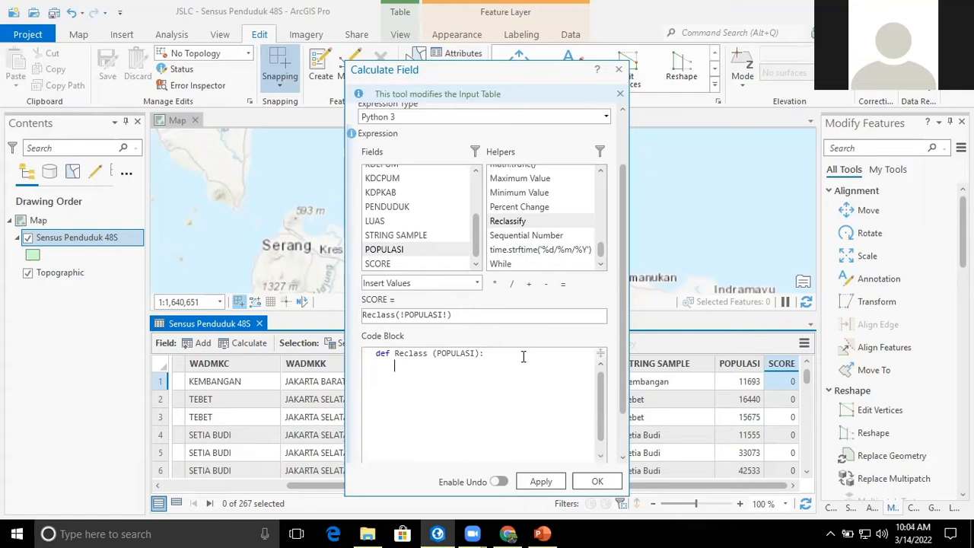
Add the first condition, if (POPULASI < 20000):, with return 1 on the line below it.
type("if (POPULASI < 20000")
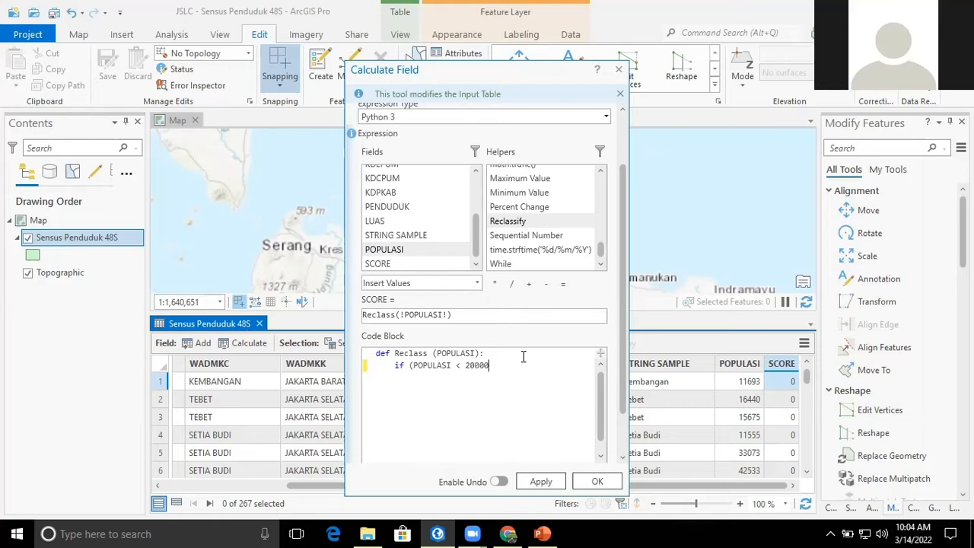
type("):")
key("Return")
type("RET")
key("BackSpace")
key("BackSpace")
key("BackSpace")
type("retun")
key("BackSpace")
type("rn 1")
key("Return")
Add the branch elif (POPULASI < 50000): with return 2 to the Reclass function.
type("elif ()")
key("Left")
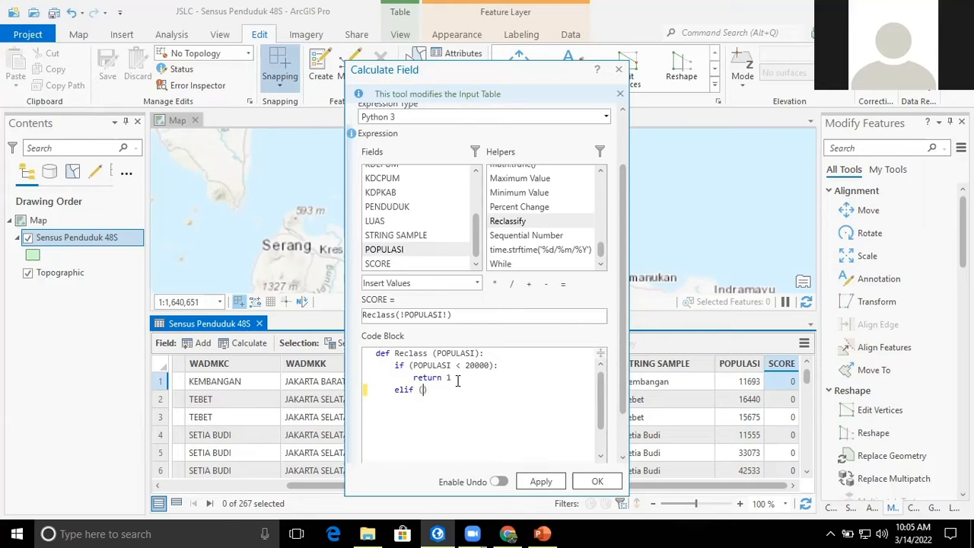
type("po")
key("BackSpace")
key("BackSpace")
type("POPULASI < 50000):")
key("Return")
type("reu")
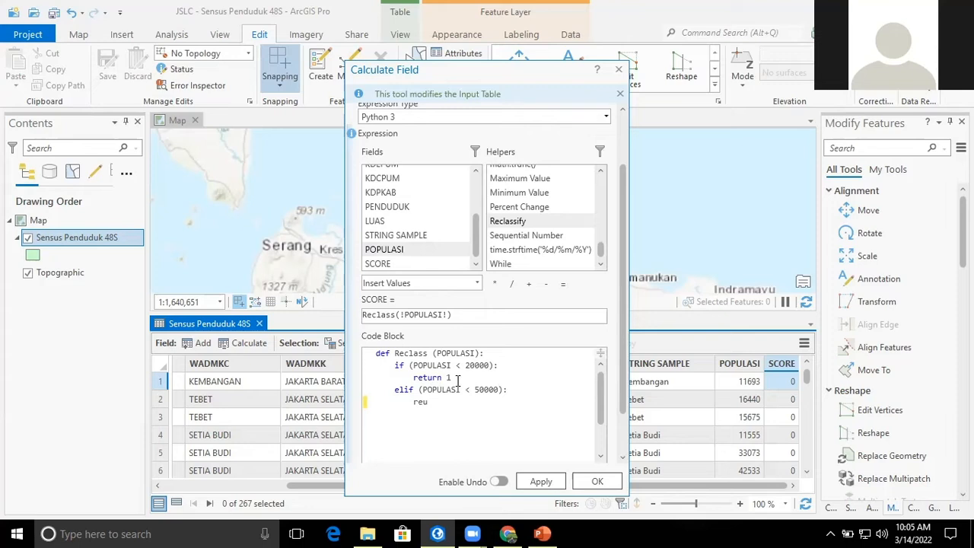
key("BackSpace")
type("turn 2")
key("Return")
Add the branch elif (POPULASI < 70000): with return 3 to the Reclass function.
type("eli")
type("f ")
type("(P")
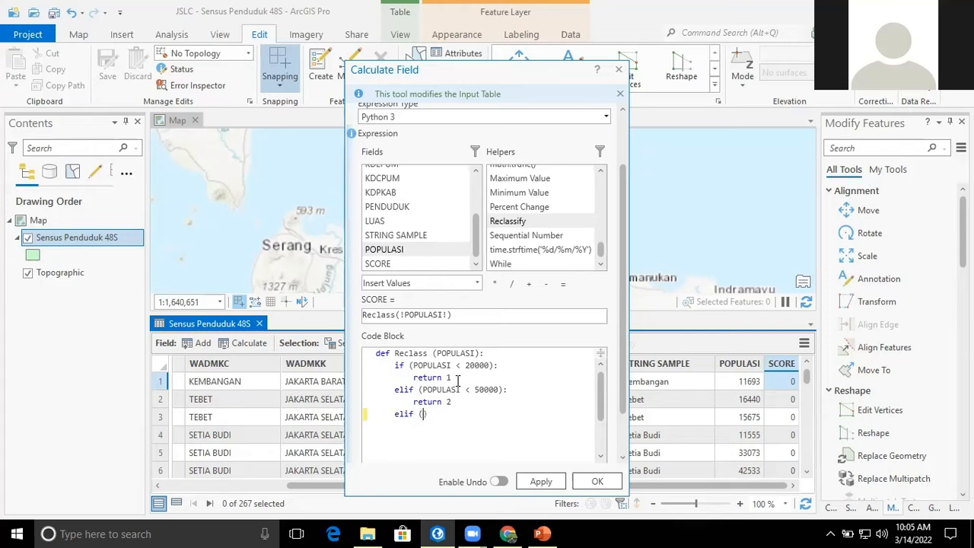
type("OPULASI < 70000):")
key("Return")
type("r")
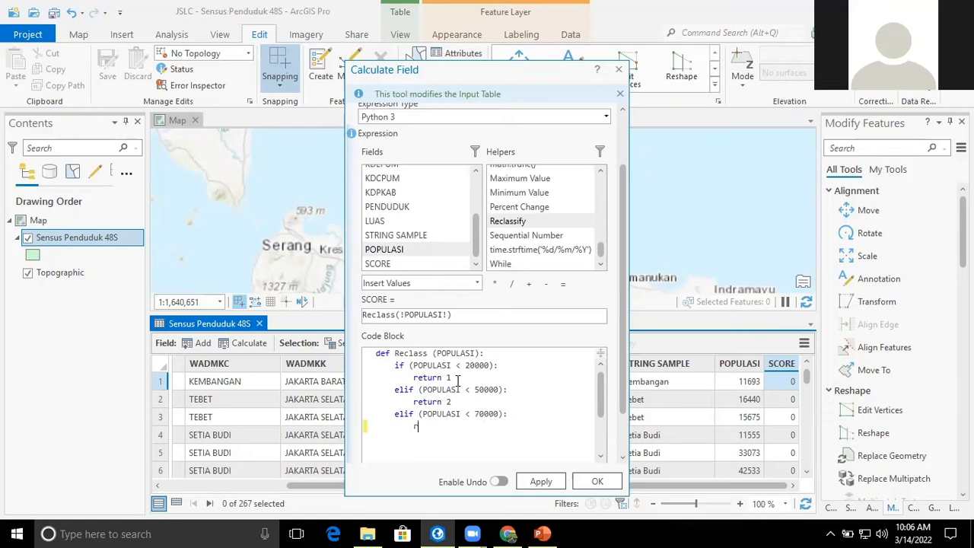
type("eturn 3")
key("Return")
Finish the Reclass function with the branch elif (POPULASI >= 70000): and return 4, then select the whole code to review it.
type("el")
type("f")
type("()")
type("POP")
type("ULASI")
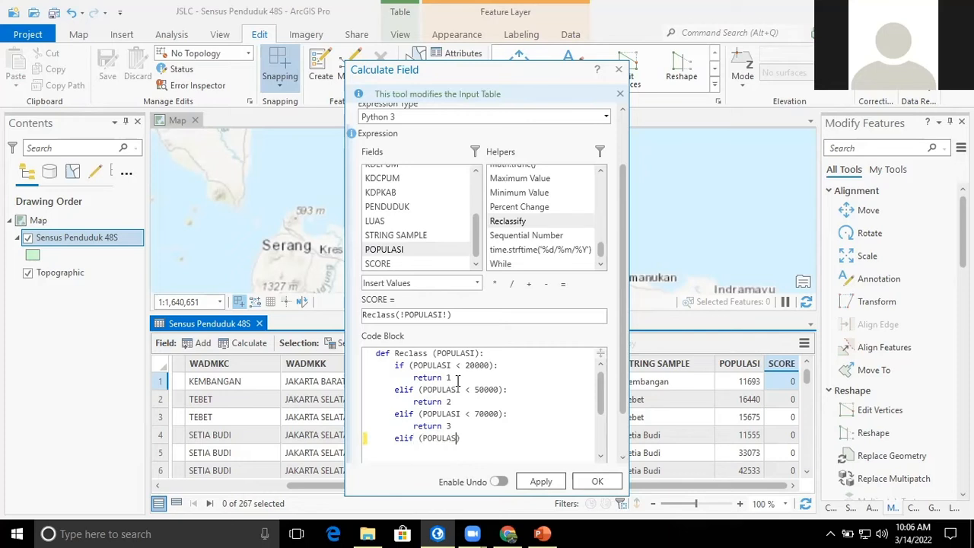
type(" <")
key("BackSpace")
type(">= 70000):")
key("Return")
type("retu")
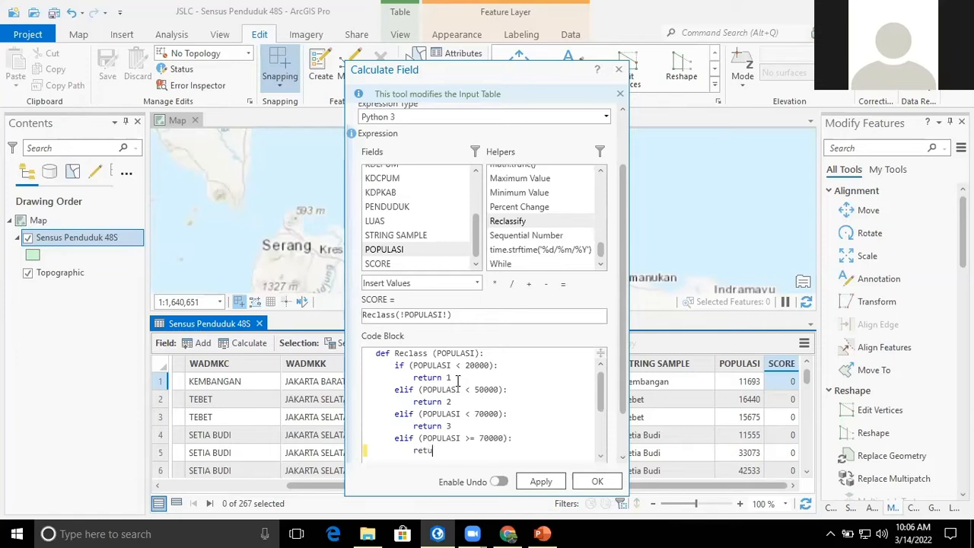
type("rn 4")
left_click_drag(478, 447, 335, 344)
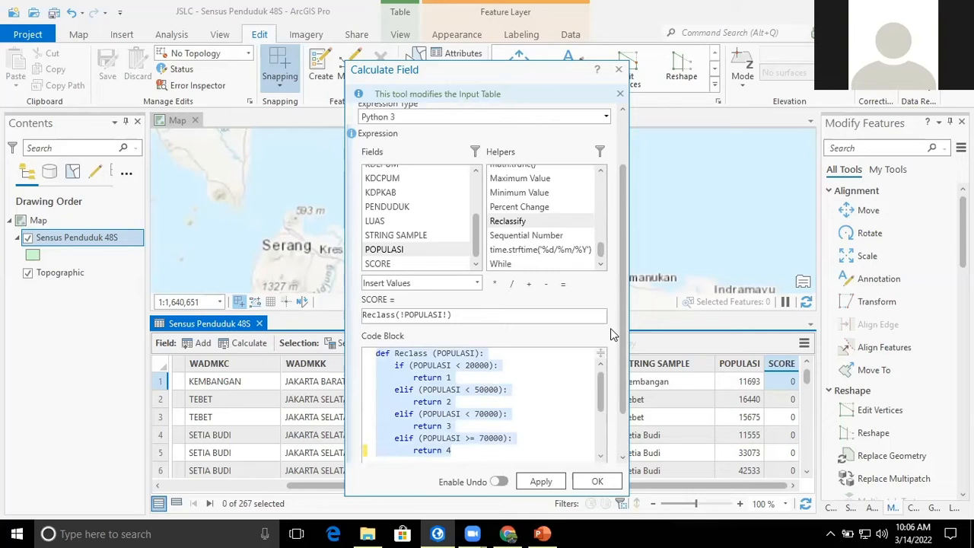
Validate the Reclass expression, run the SCORE calculation with undo enabled, and check the calculated values in the table.
scroll(610, 333, "down", 1)
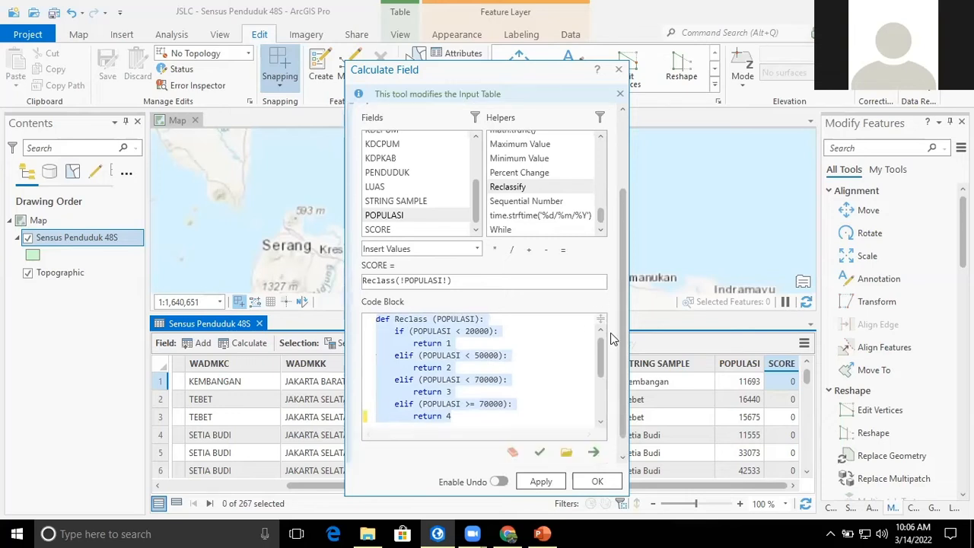
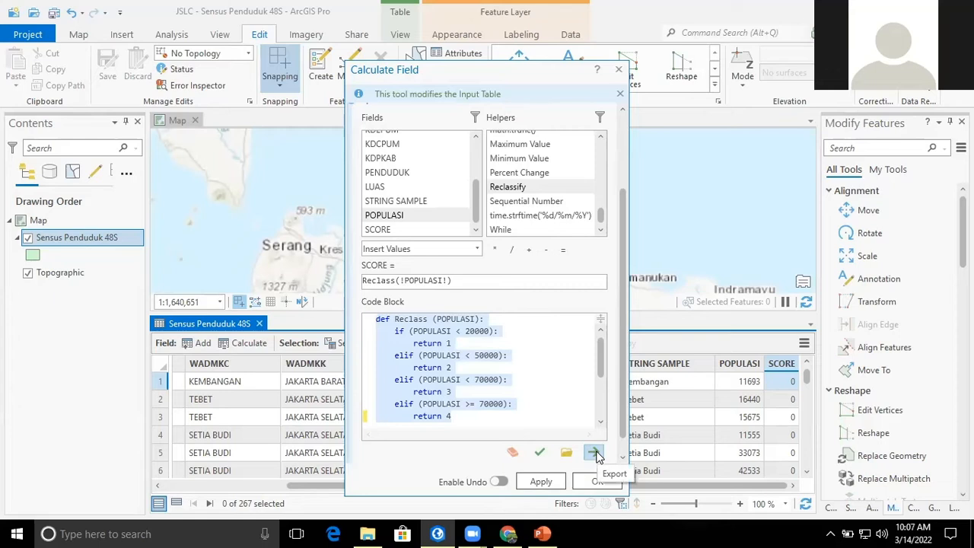
left_click(540, 454)
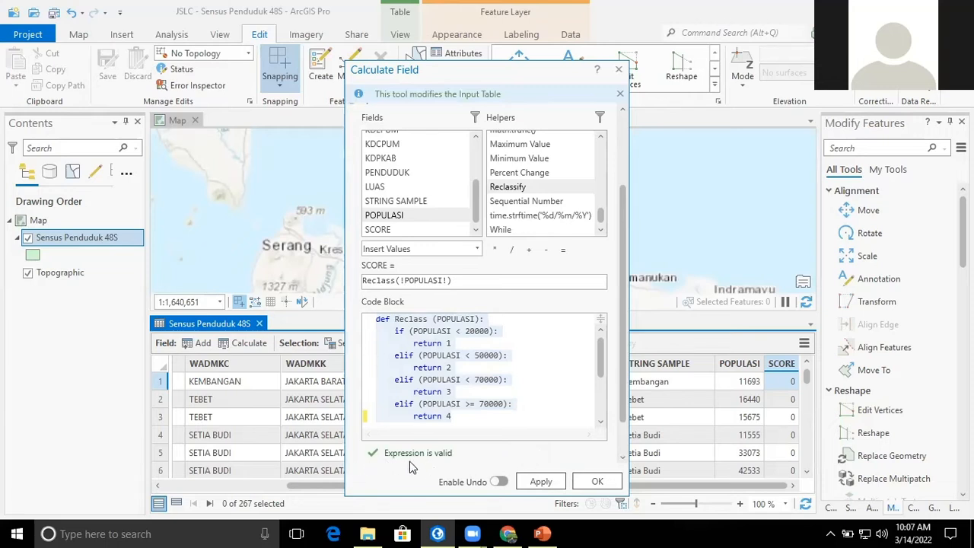
left_click(498, 481)
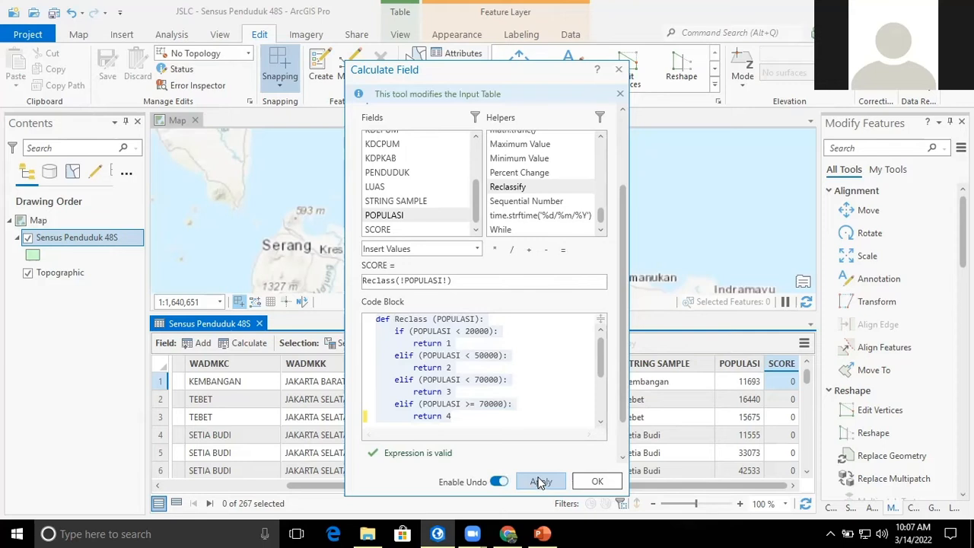
left_click(608, 481)
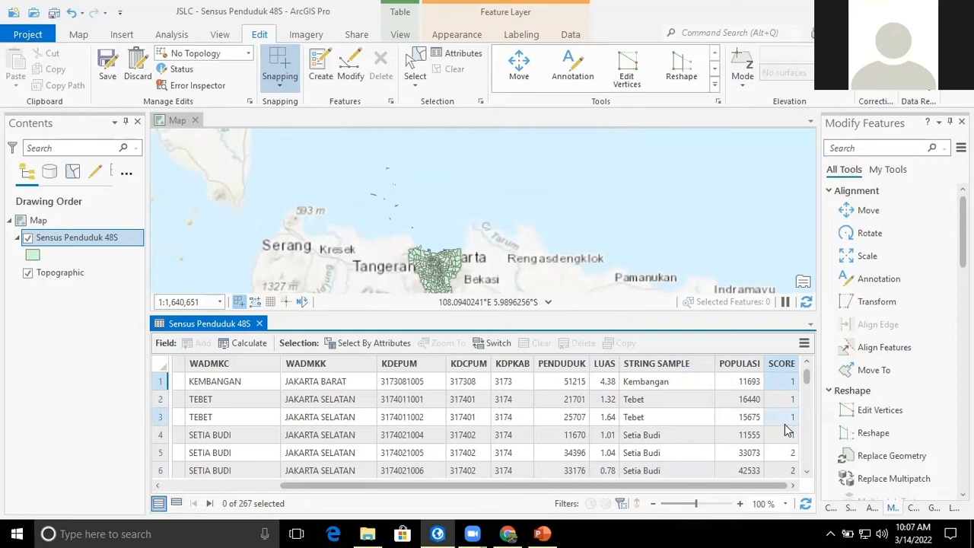
scroll(784, 431, "down", 1)
scroll(783, 432, "down", 4)
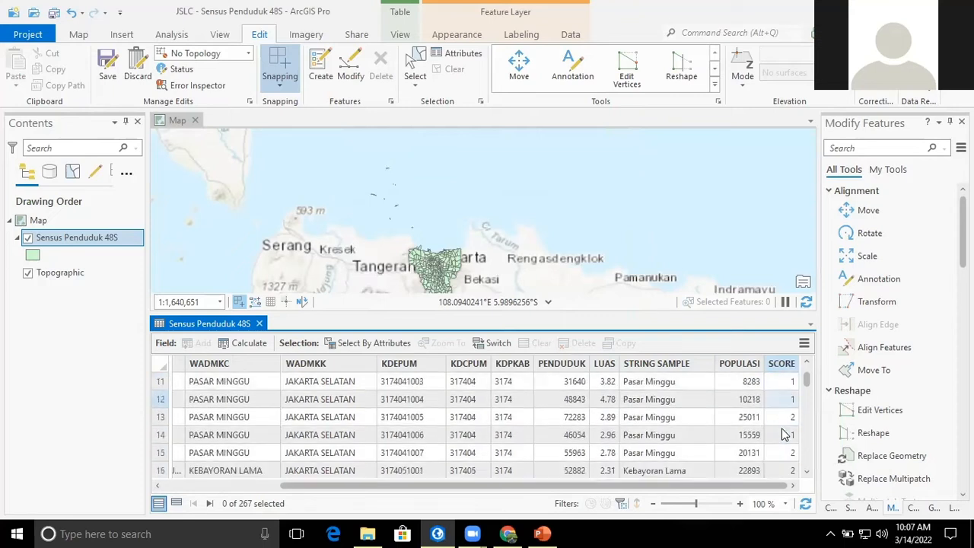
scroll(783, 434, "down", 1)
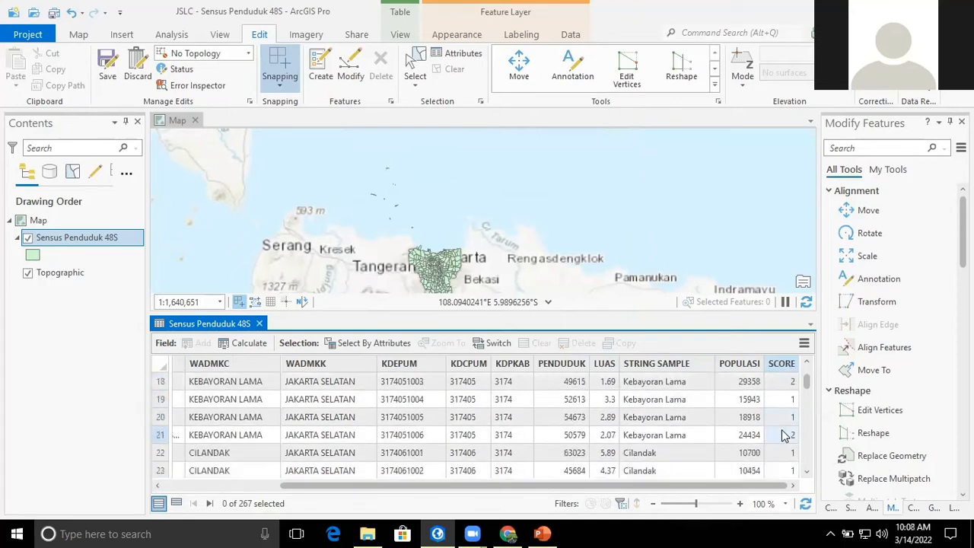
Close the Sensus Penduduk 48S attribute table and save the edits.
left_click(260, 325)
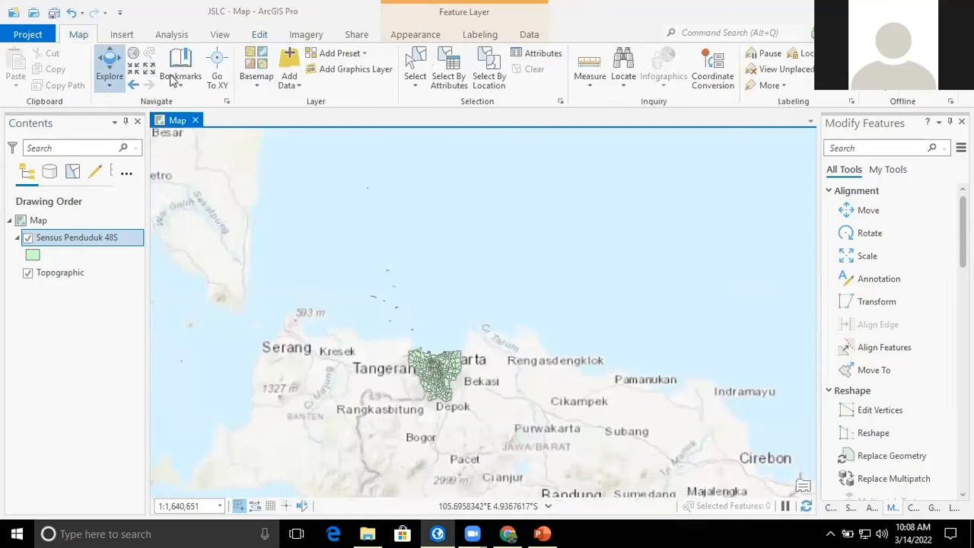
left_click(260, 35)
left_click(109, 64)
left_click(513, 296)
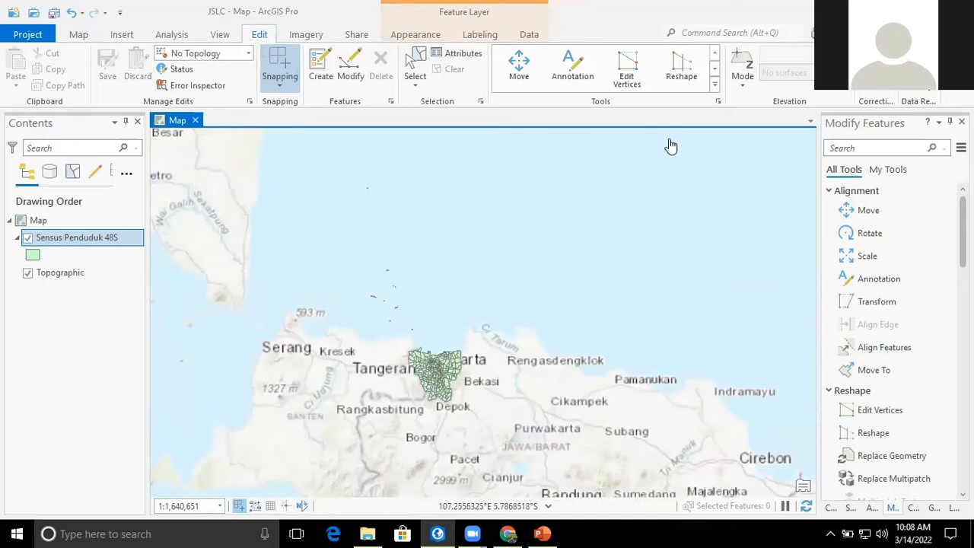
Symbolize the Sensus Penduduk 48S layer with Graduated Colors based on the SCORE field and inspect the classes over Jakarta.
right_click(94, 239)
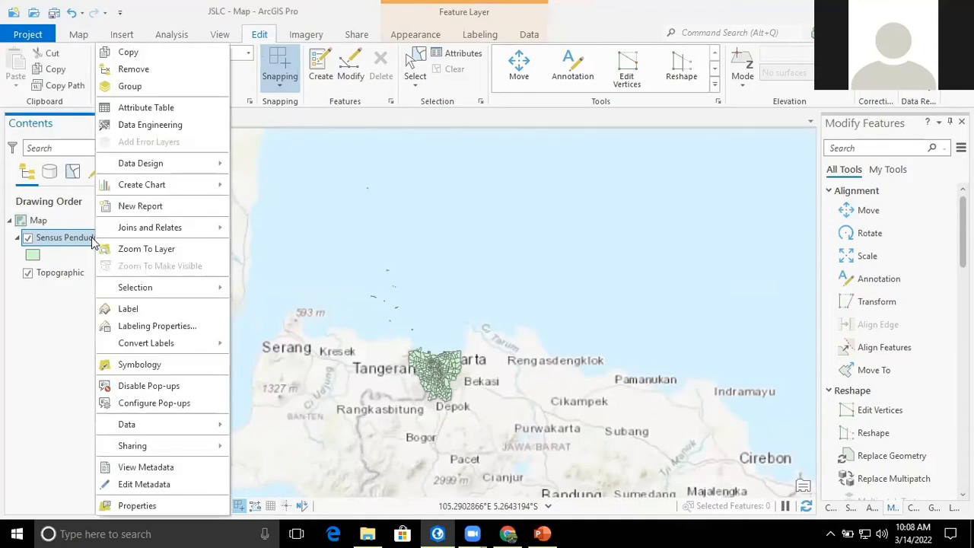
left_click(130, 367)
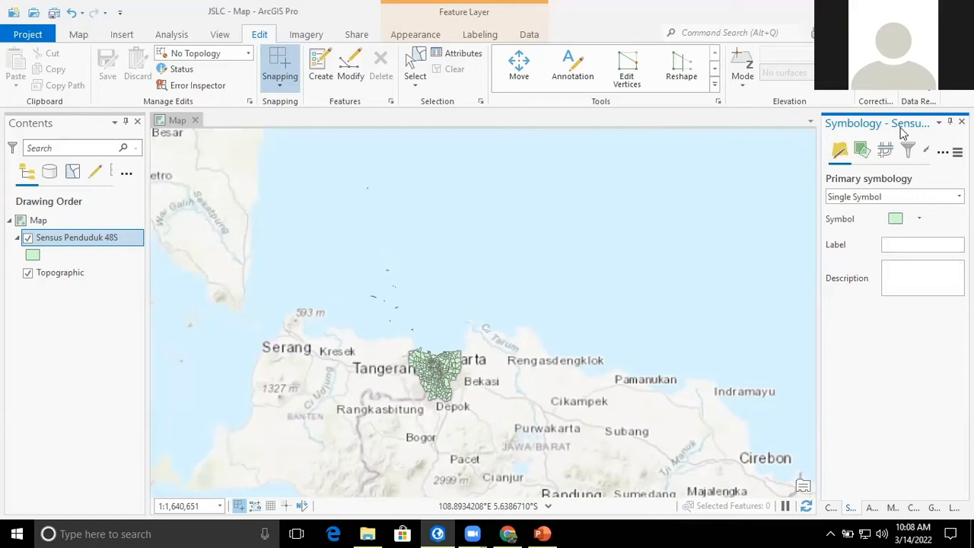
left_click(909, 200)
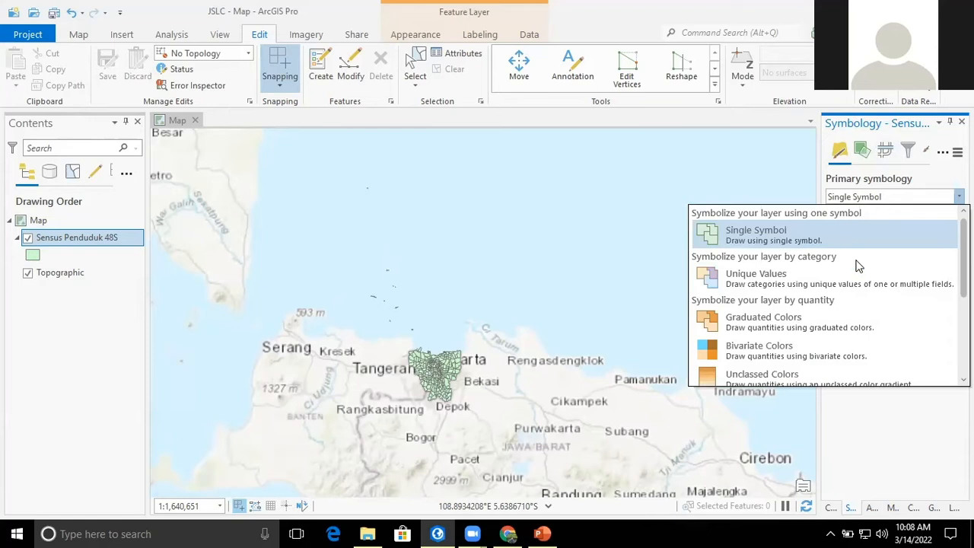
left_click(761, 322)
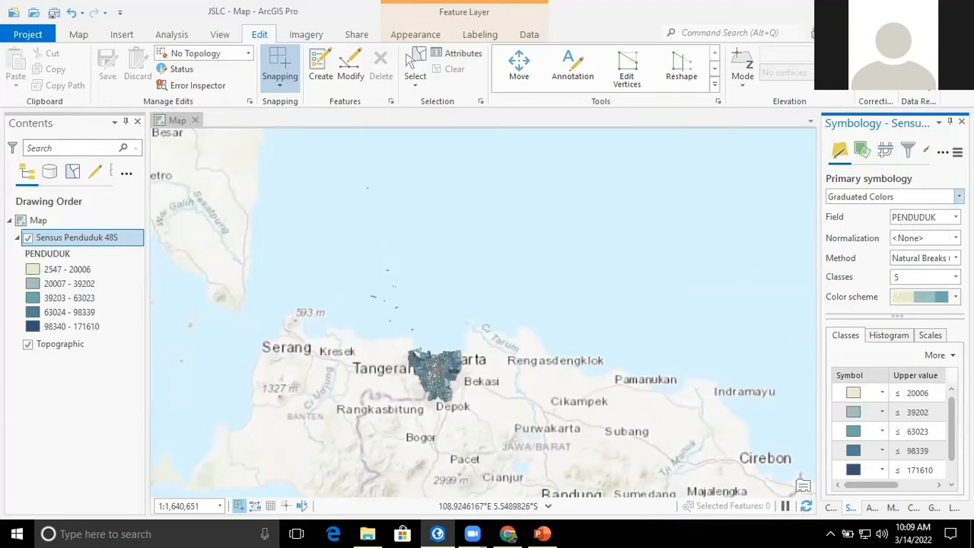
left_click(955, 217)
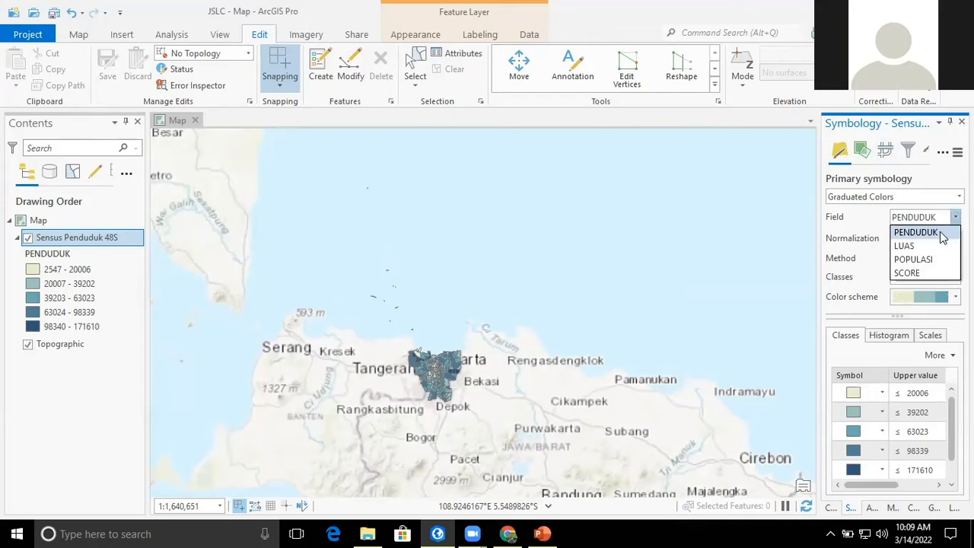
left_click(921, 272)
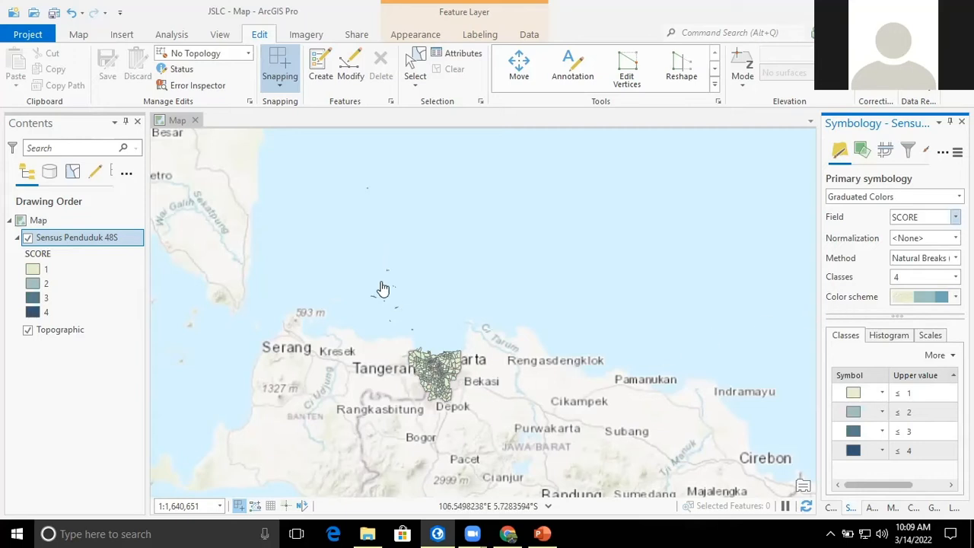
scroll(381, 289, "up", 1)
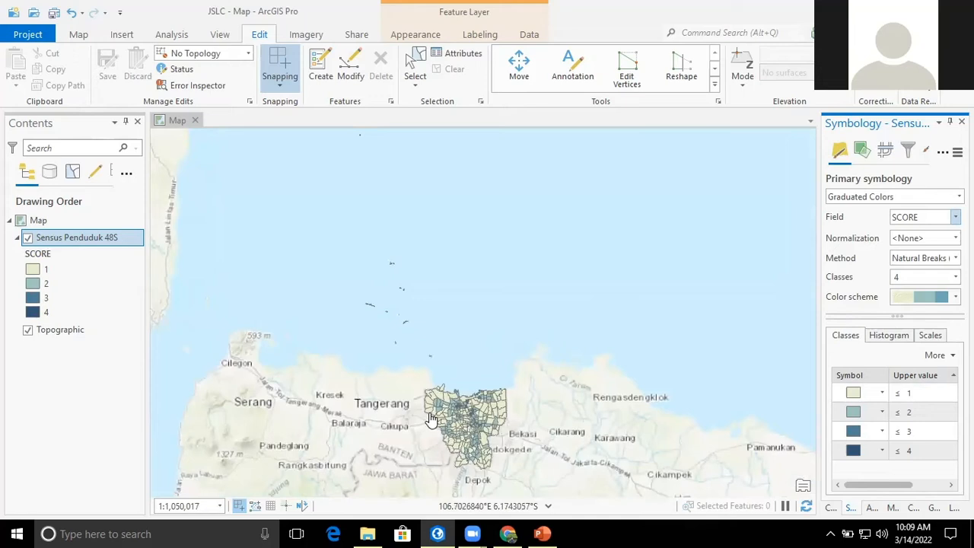
scroll(431, 418, "up", 2)
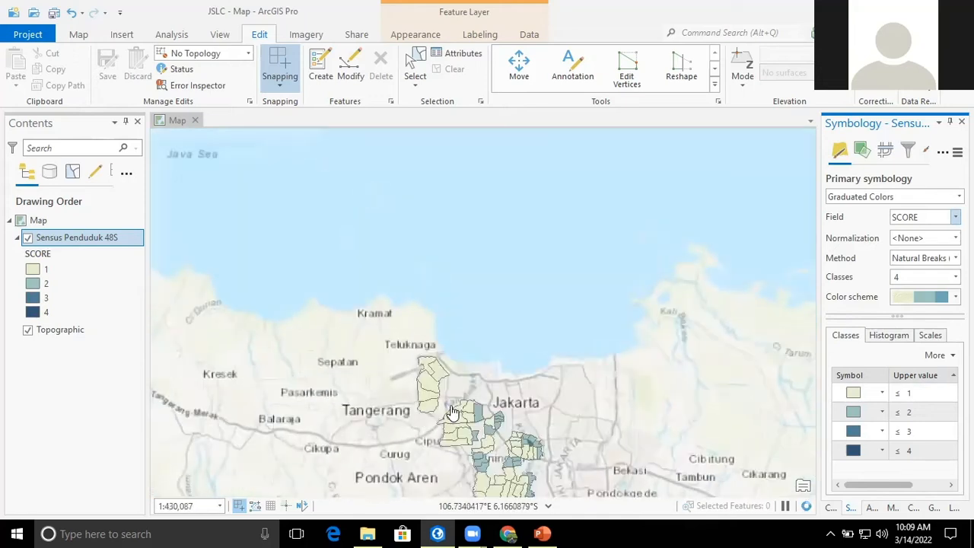
left_click_drag(529, 426, 512, 352)
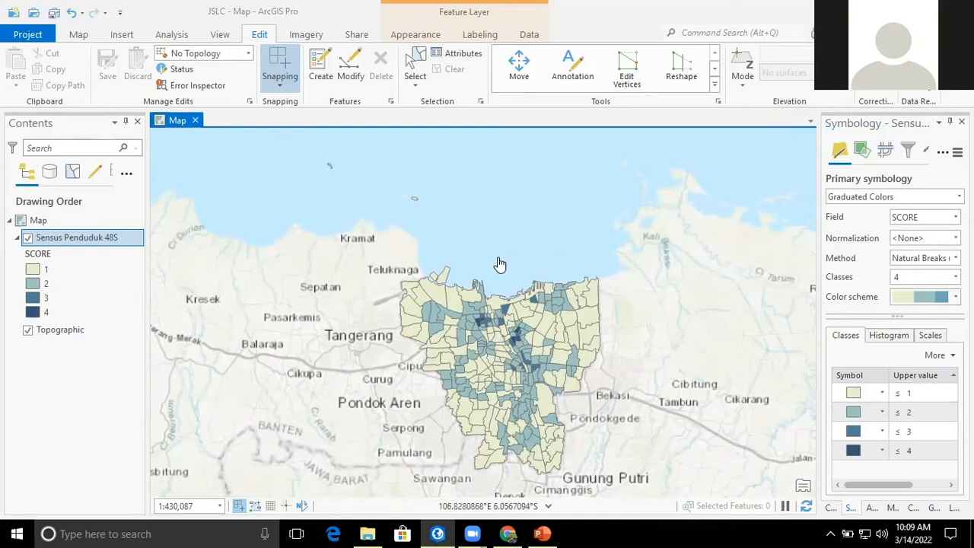
Add the shapefile Batas_Administrasi_RT_Jakpus_48S.shp from the Master folder to the map.
left_click(78, 34)
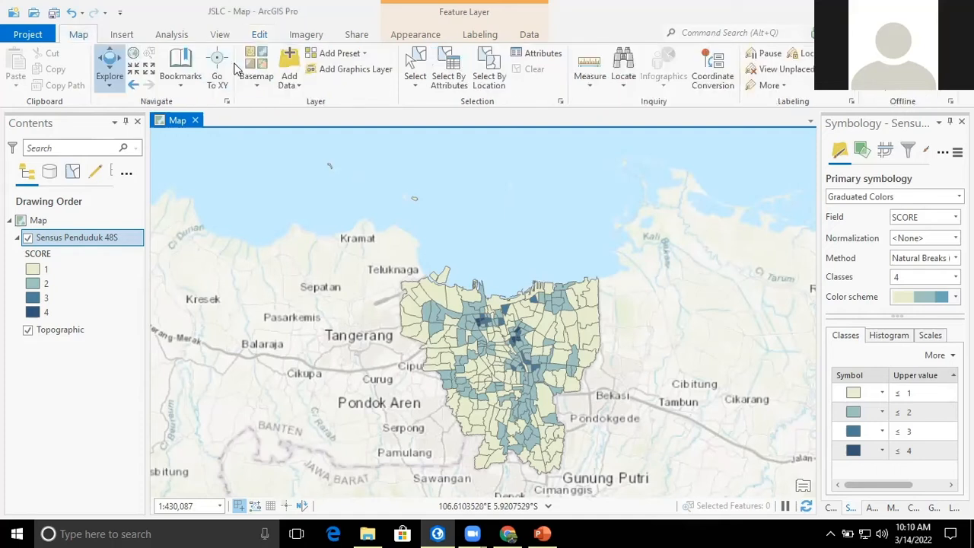
left_click(289, 68)
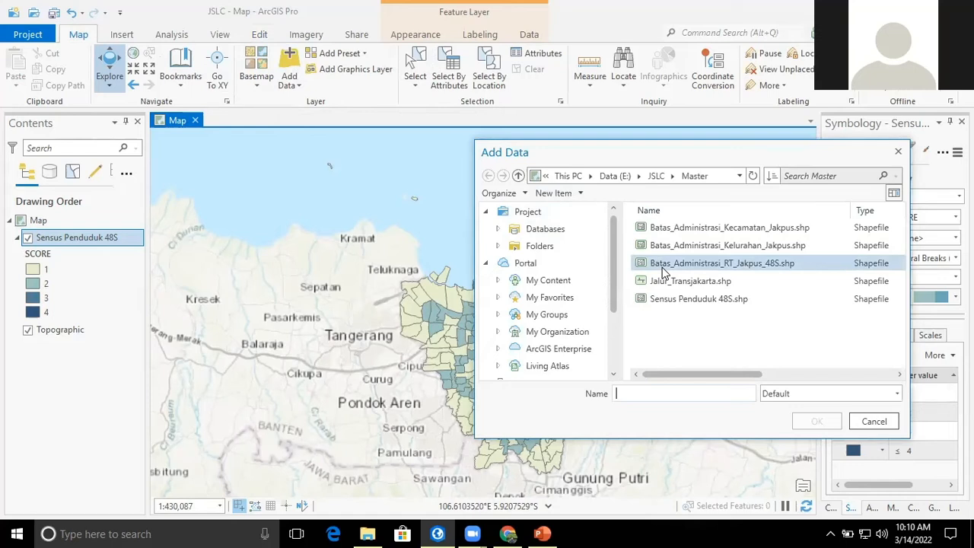
left_click(662, 268)
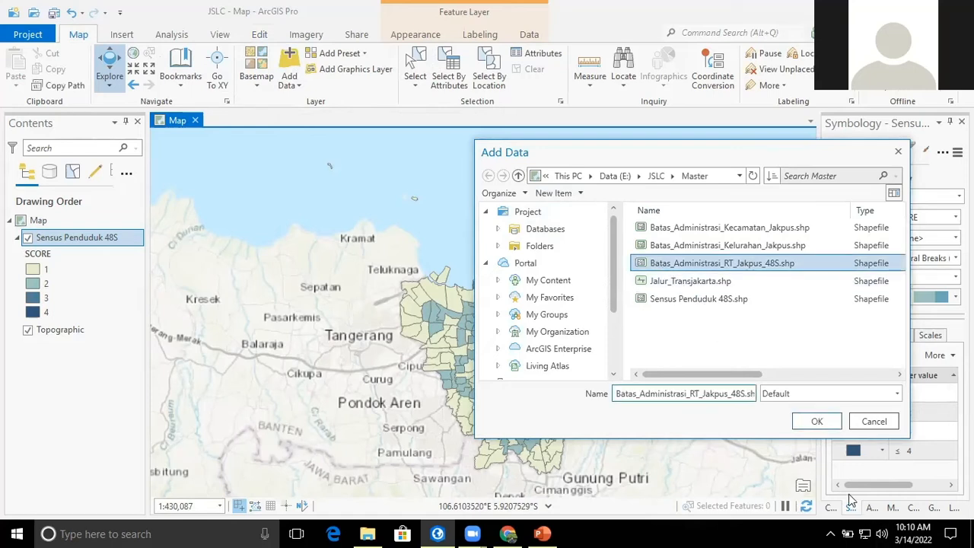
left_click(816, 423)
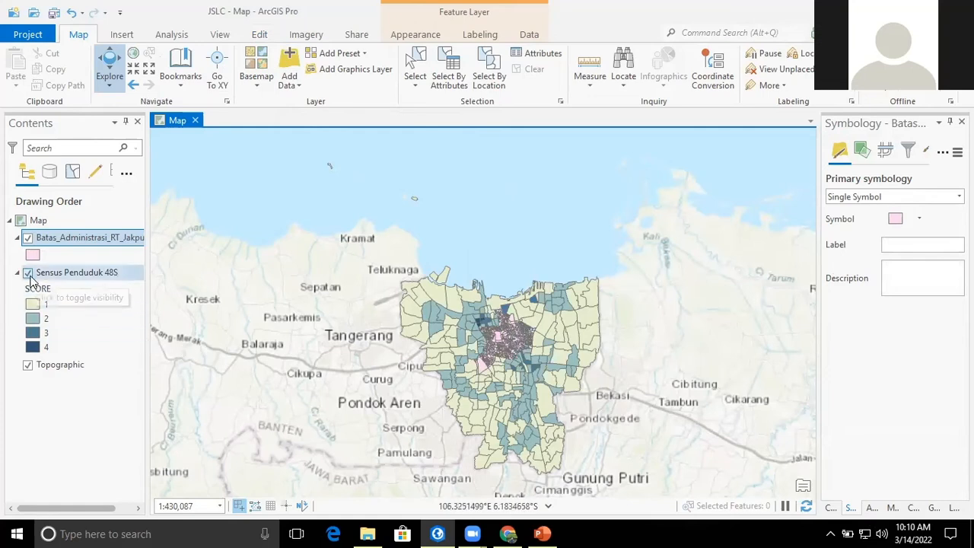
Hide the Sensus Penduduk 48S layer and zoom to the Batas_Administrasi_RT_Jakpus_48S layer.
left_click(28, 273)
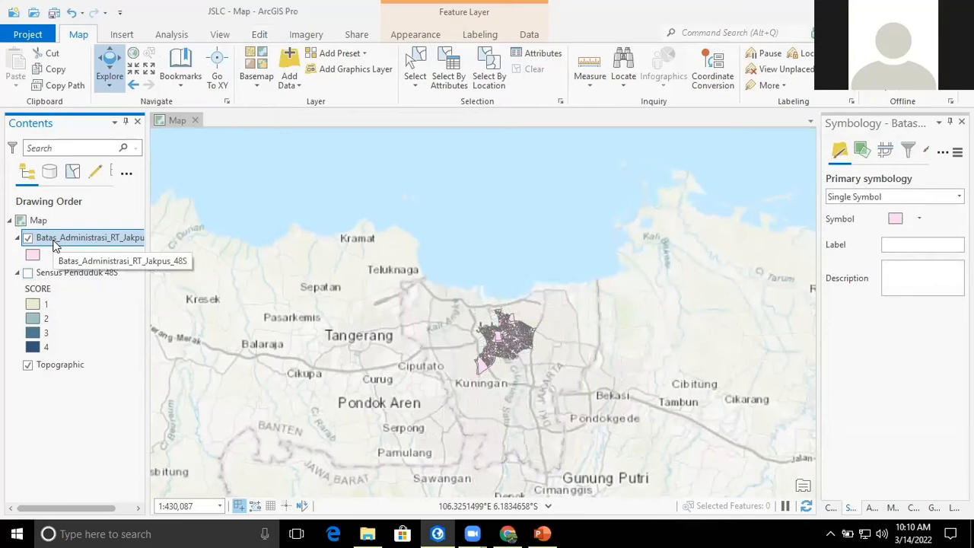
right_click(53, 244)
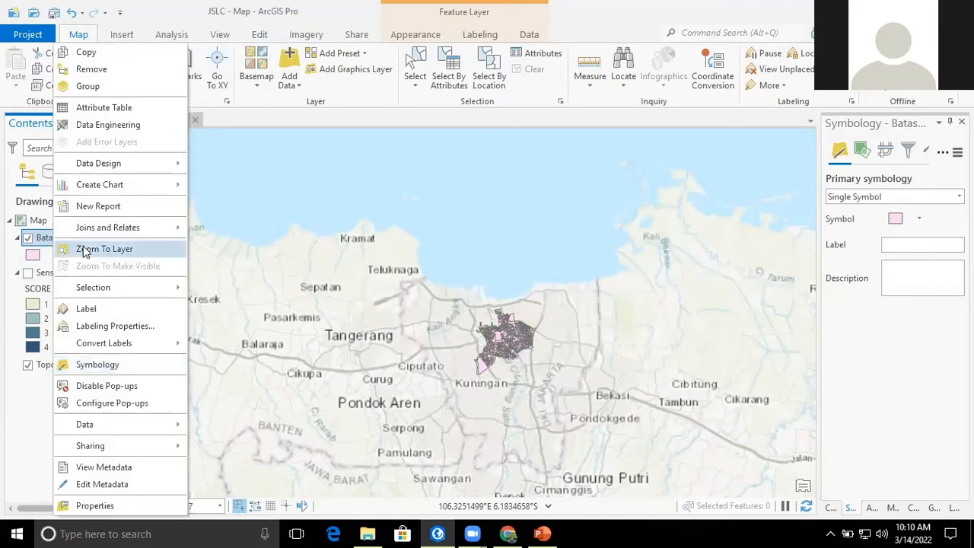
left_click(84, 251)
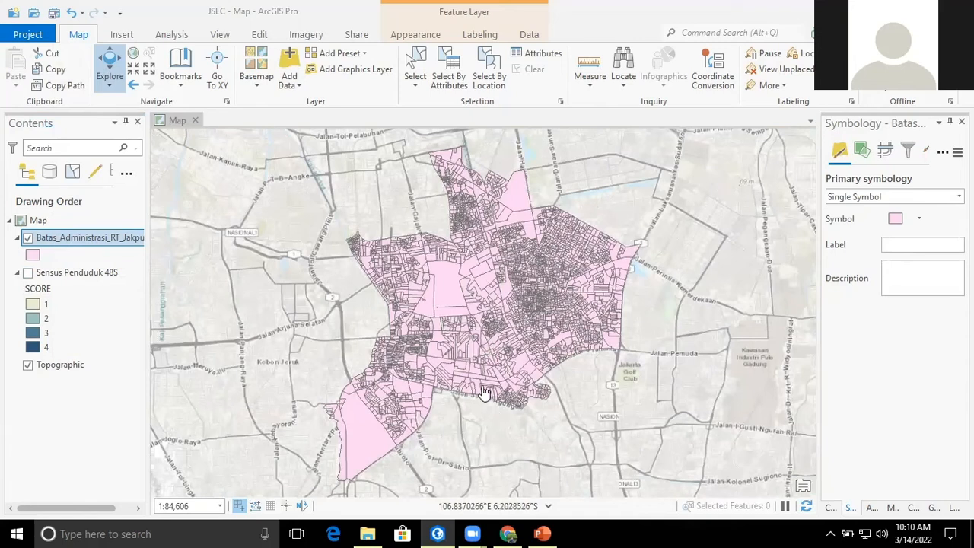
Open the attribute table of Batas_Administrasi_RT_Jakpus_48S and look over its columns.
right_click(100, 242)
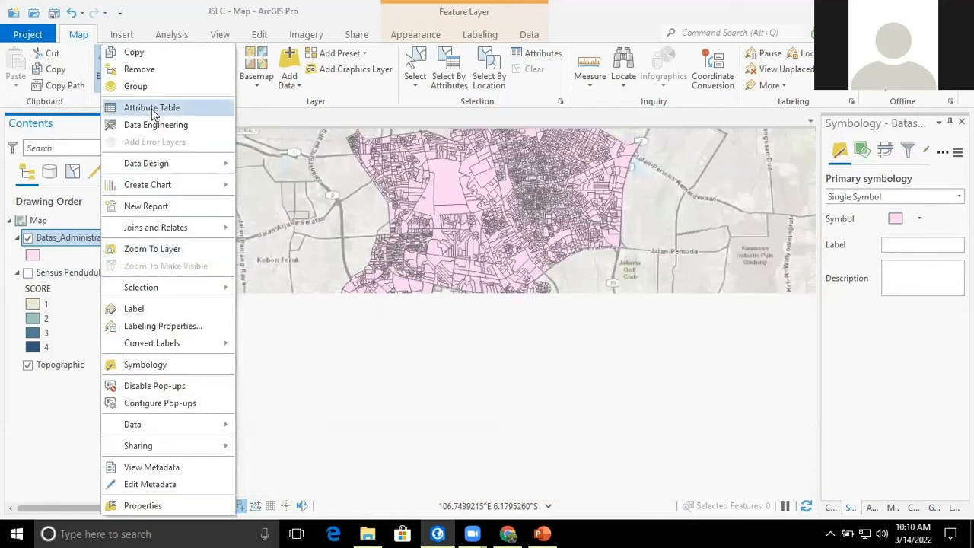
left_click(153, 108)
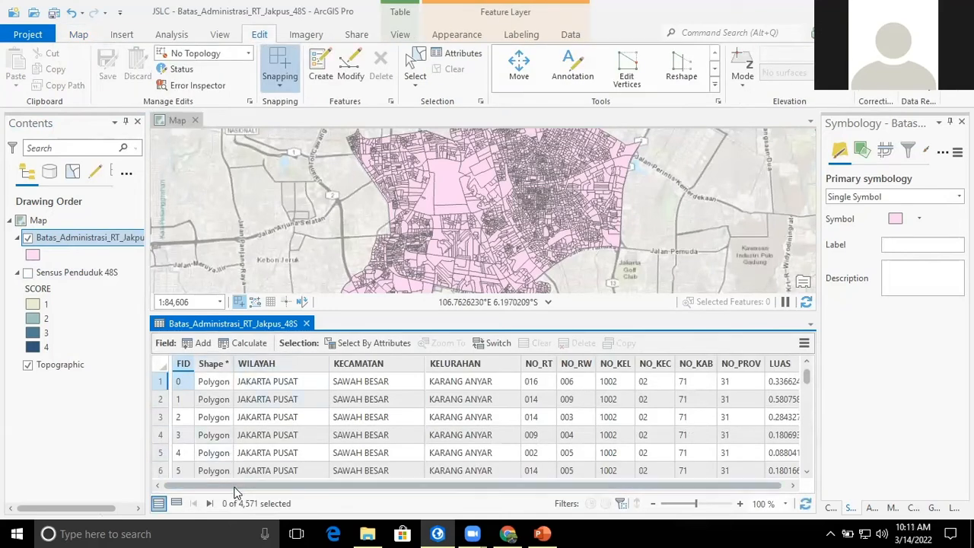
left_click_drag(236, 486, 242, 486)
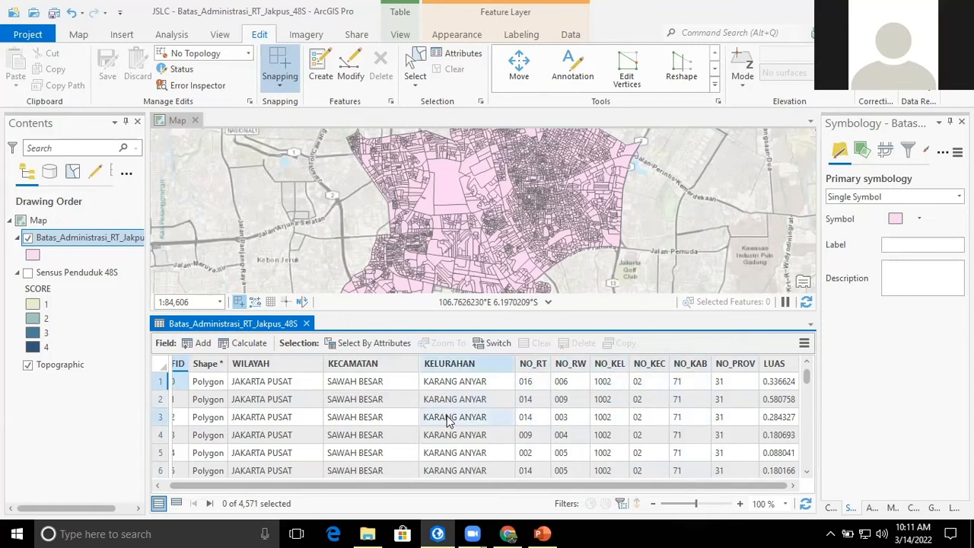
Add a field named KODE_ADM with the alias KODE ADMINISTRASI and data type Text to the Batas_Administrasi_RT_Jakpus_48S layer.
left_click(199, 343)
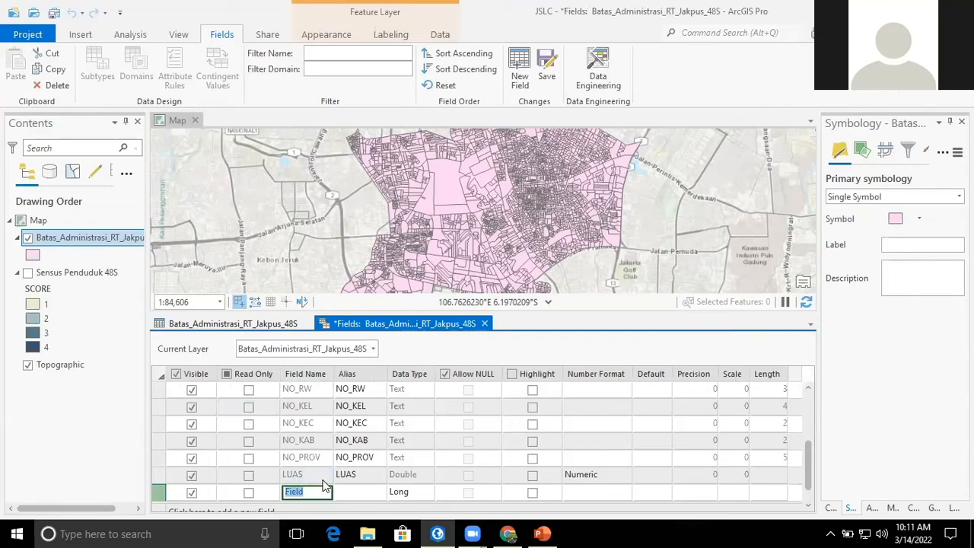
scroll(318, 486, "down", 1)
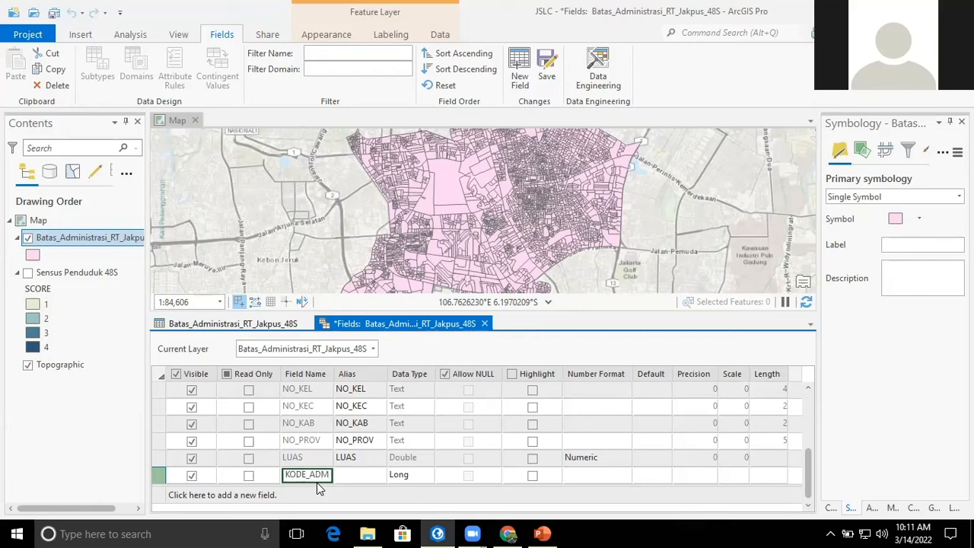
left_click(364, 477)
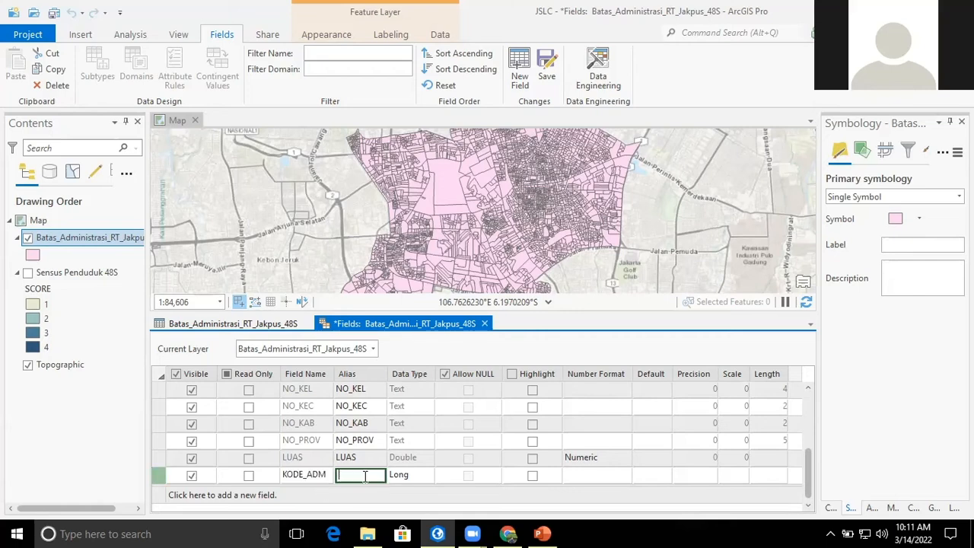
type("KODE ADMIN")
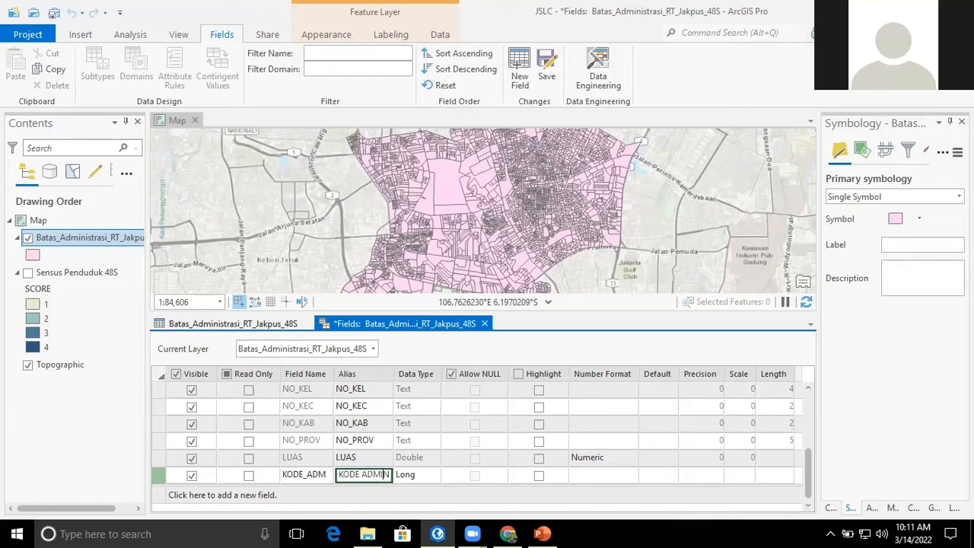
type("ISTRASI")
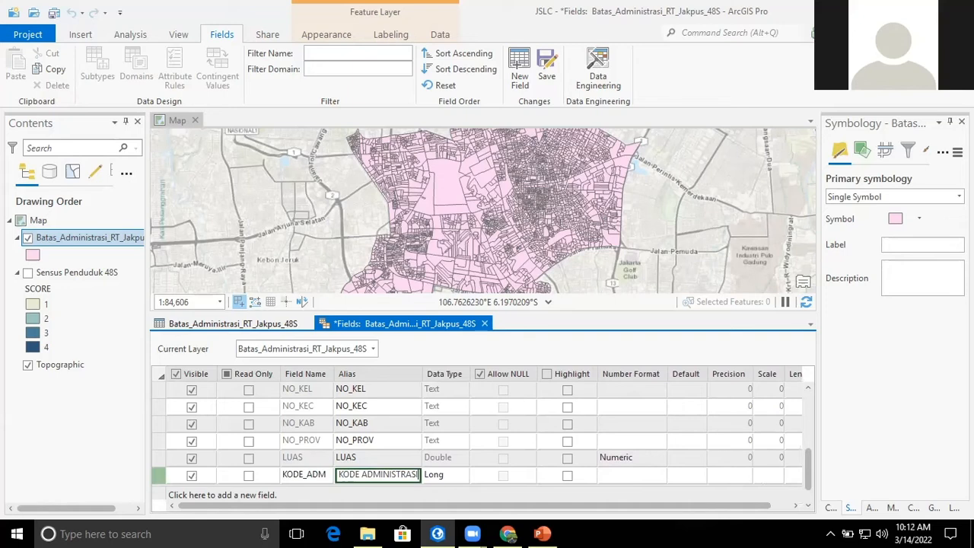
left_click(455, 474)
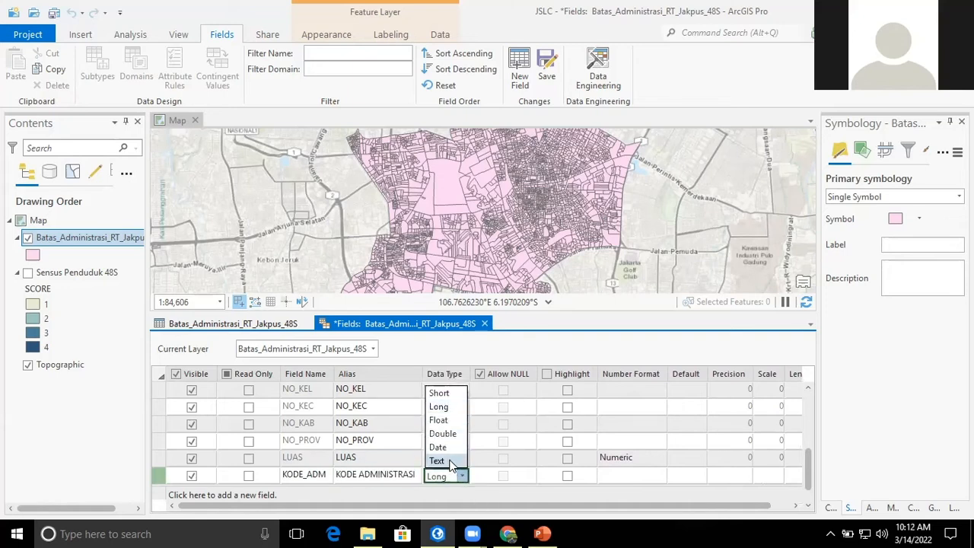
left_click(450, 462)
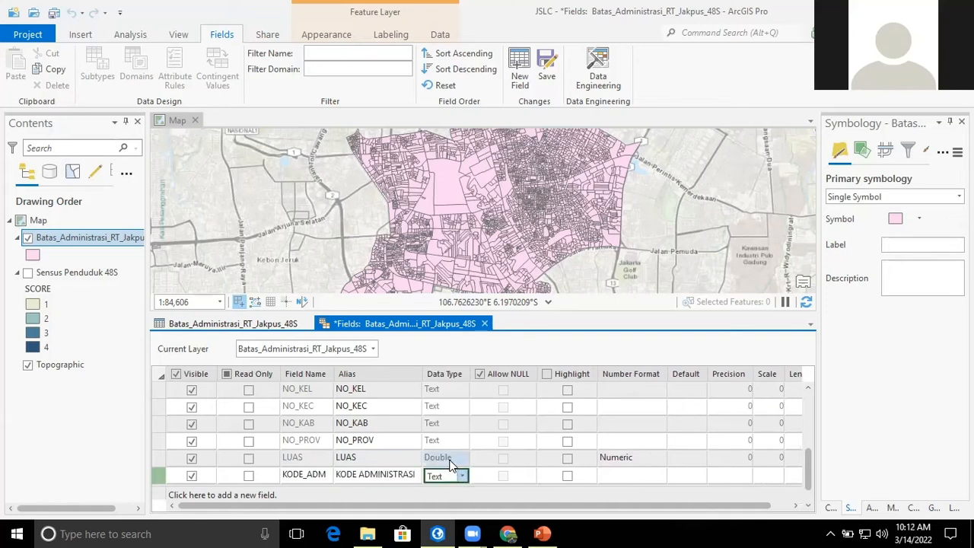
Save the new KODE_ADM field, close the fields view and bring its column into view in the attribute table.
left_click(545, 68)
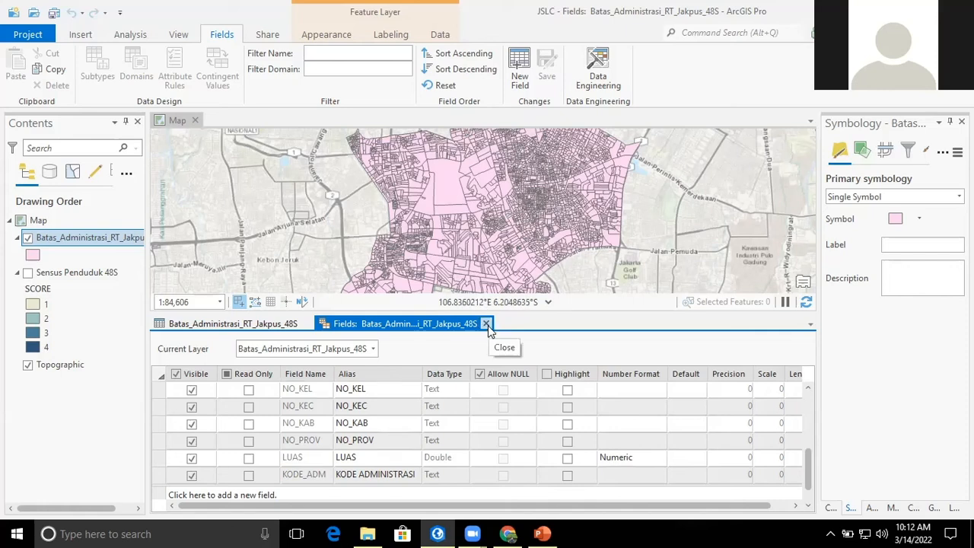
left_click(486, 324)
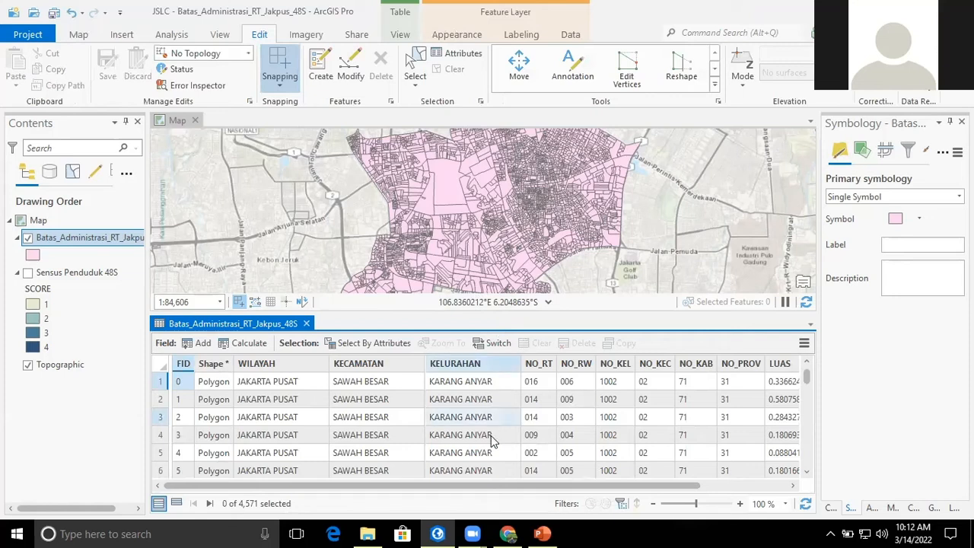
left_click_drag(474, 490, 741, 502)
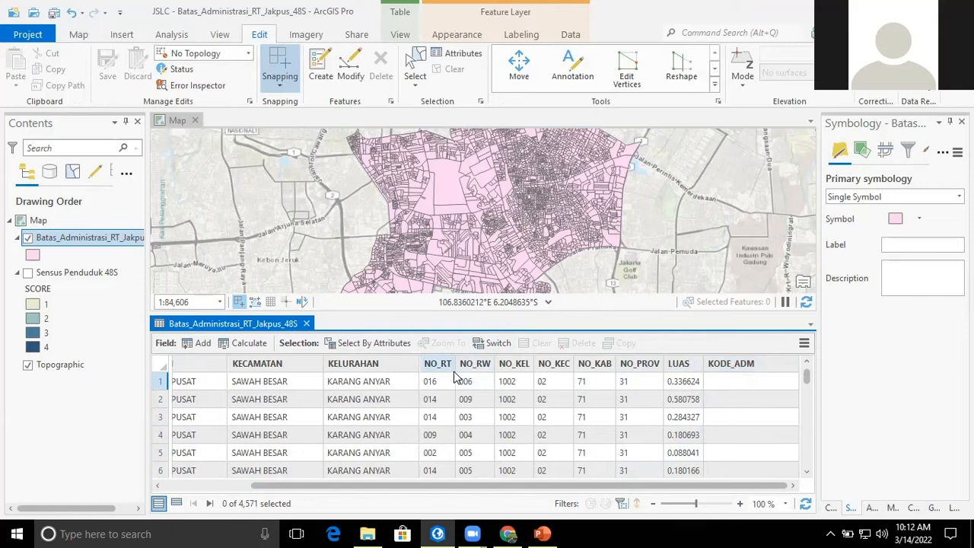
left_click(746, 387)
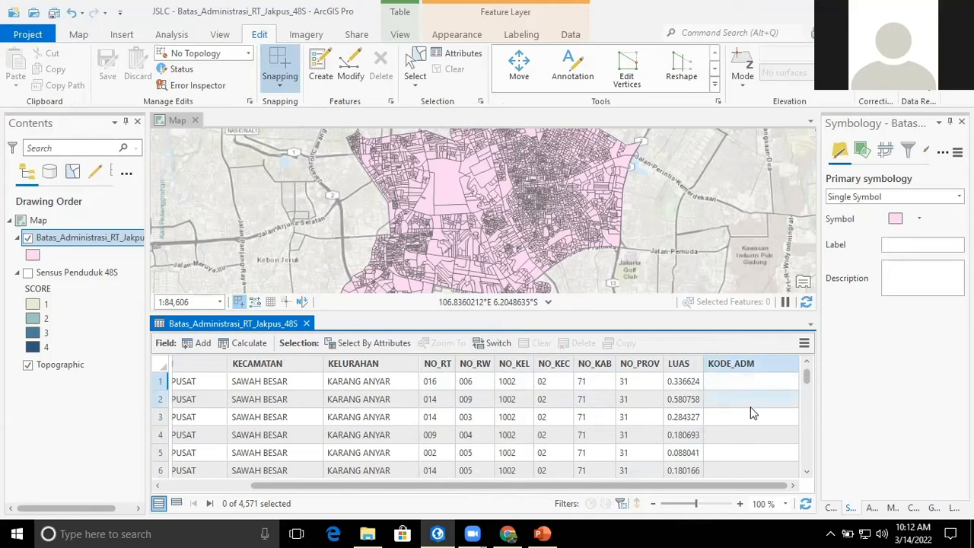
Set up a Calculate Field on KODE_ADM with the Python 3 expression !NO_PROV!+""+!NO_KAB!
right_click(753, 368)
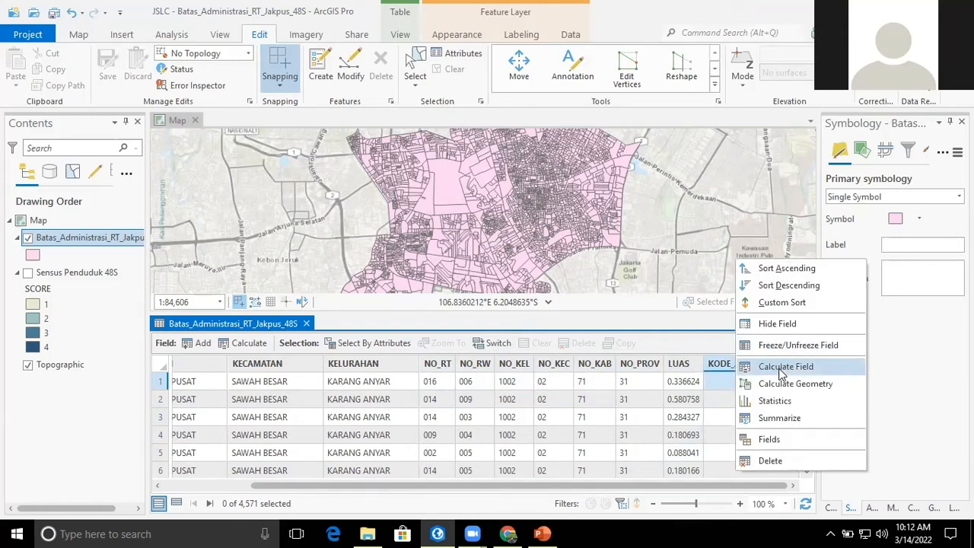
left_click(780, 369)
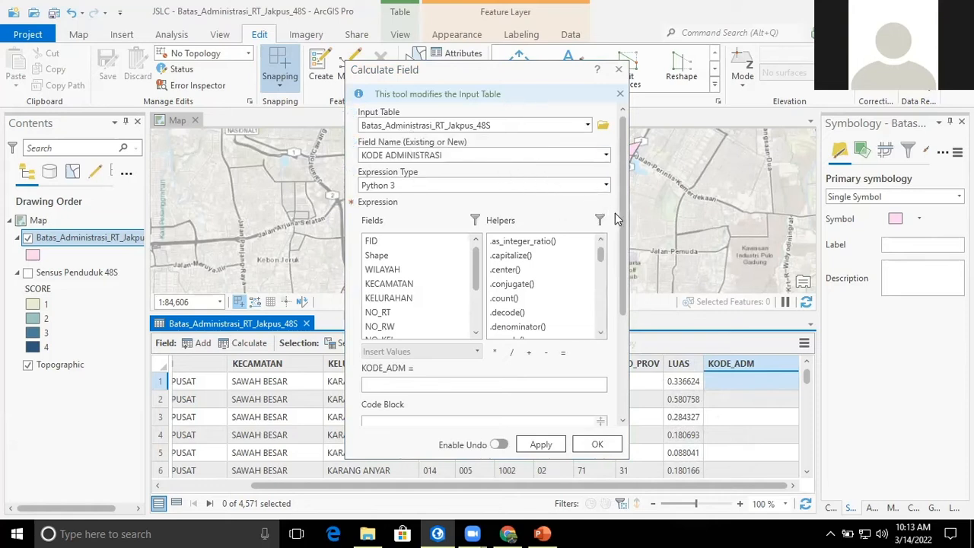
scroll(617, 214, "down", 4)
scroll(616, 214, "up", 3)
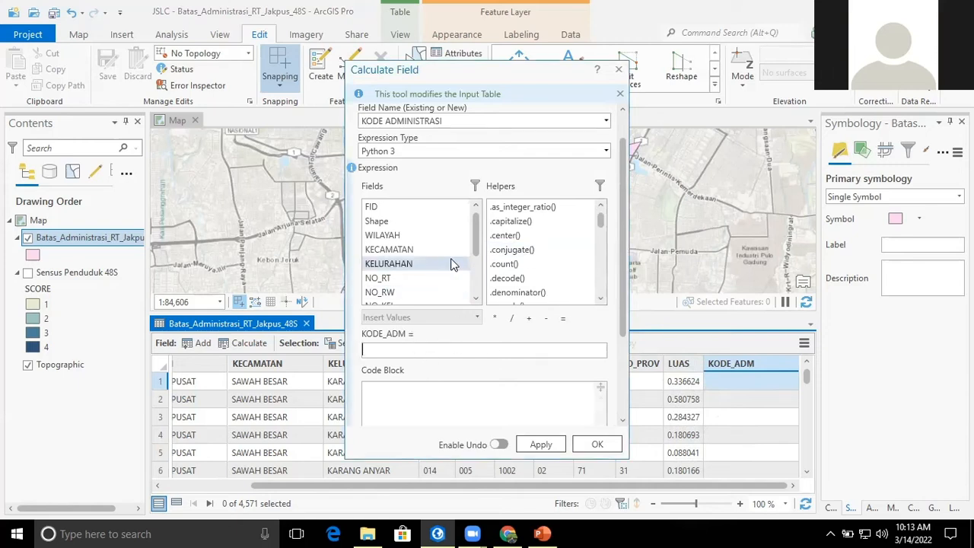
left_click_drag(476, 245, 487, 297)
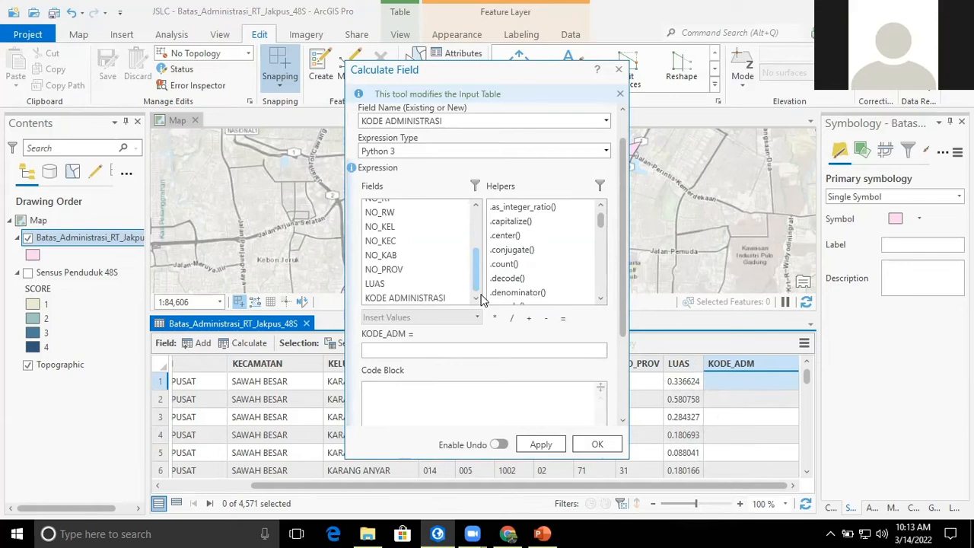
double_click(390, 270)
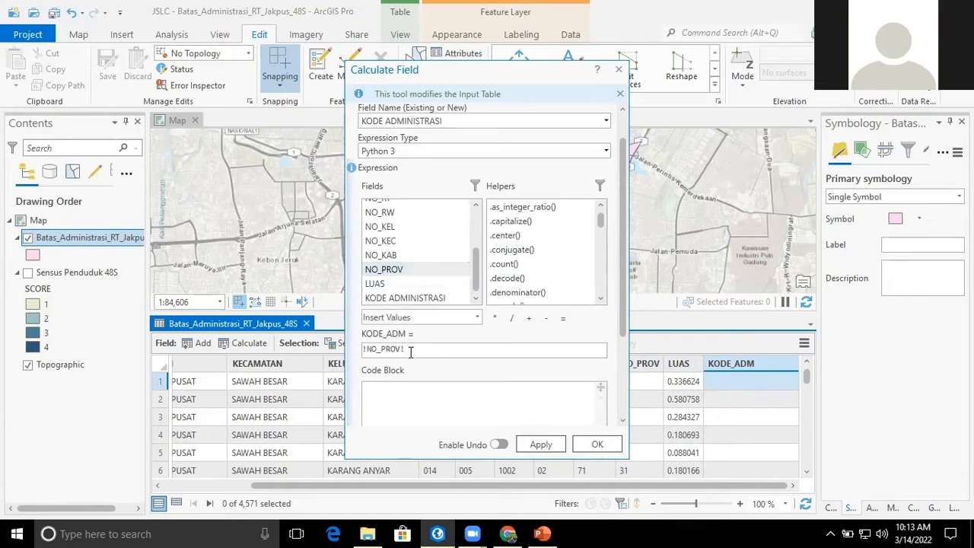
type("+\"\"+")
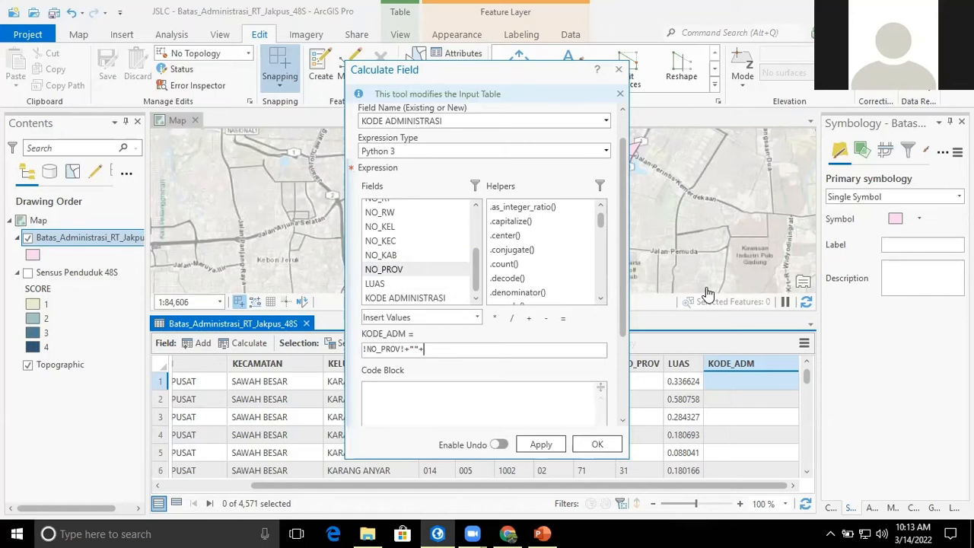
double_click(398, 255)
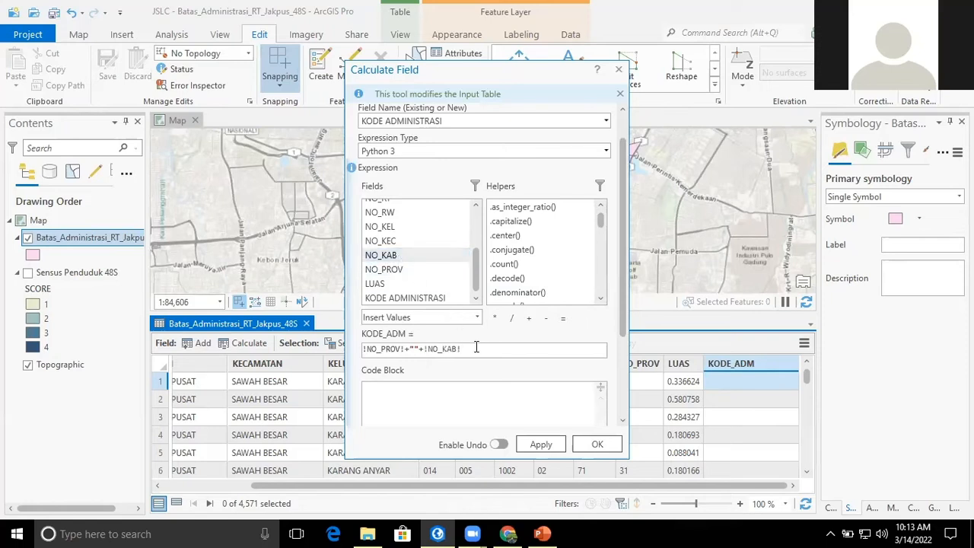
Extend the KODE_ADM expression with the district and subdistrict codes by appending +""+!NO_KEC!+""+!NO_KEL!
type("+\"\"+")
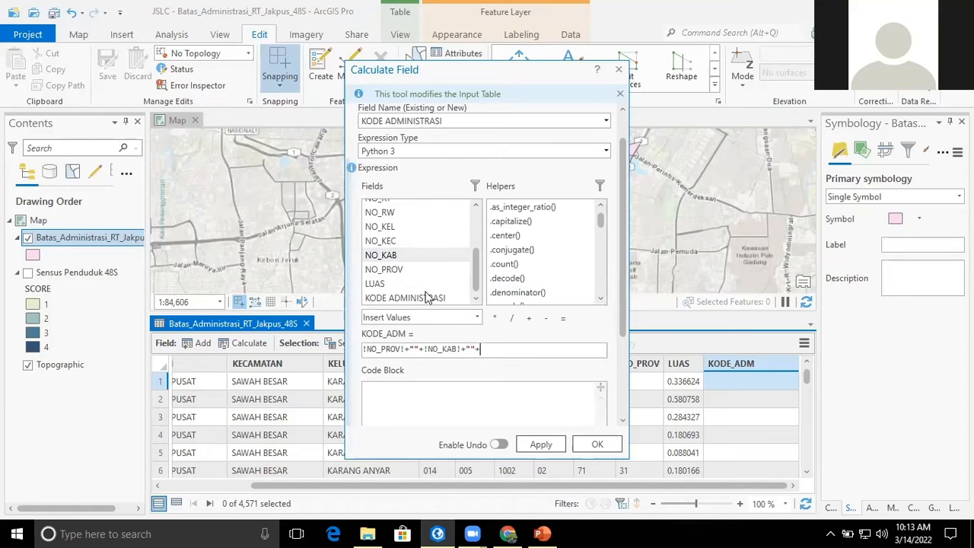
double_click(396, 242)
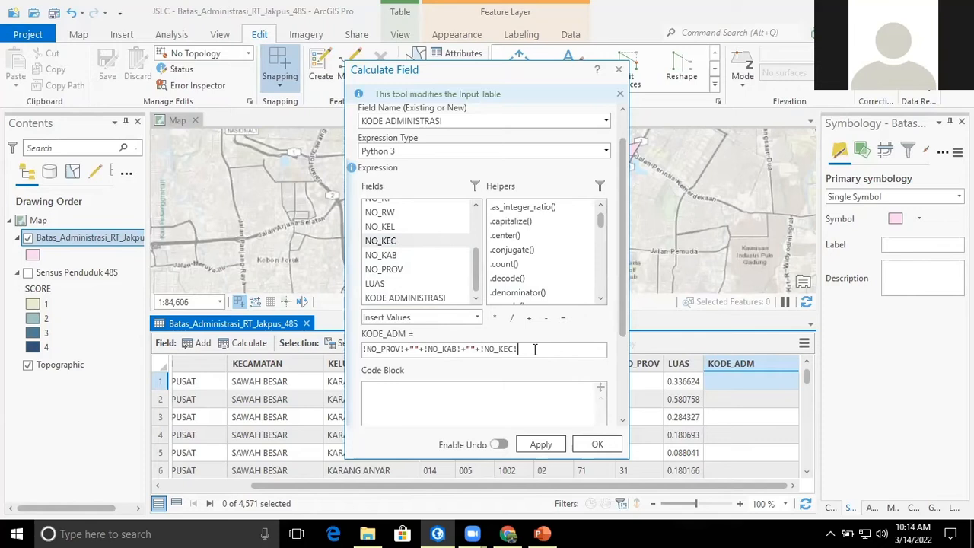
type("+\"\"+")
double_click(379, 226)
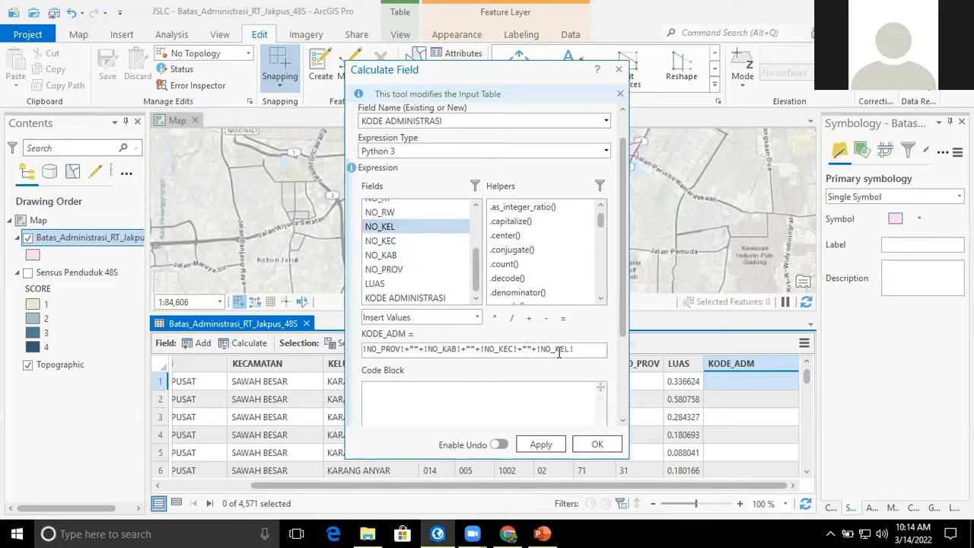
Complete the KODE_ADM expression with the RW and RT numbers by appending +""+!NO_RW!+""+!NO_RT!
left_click(596, 347)
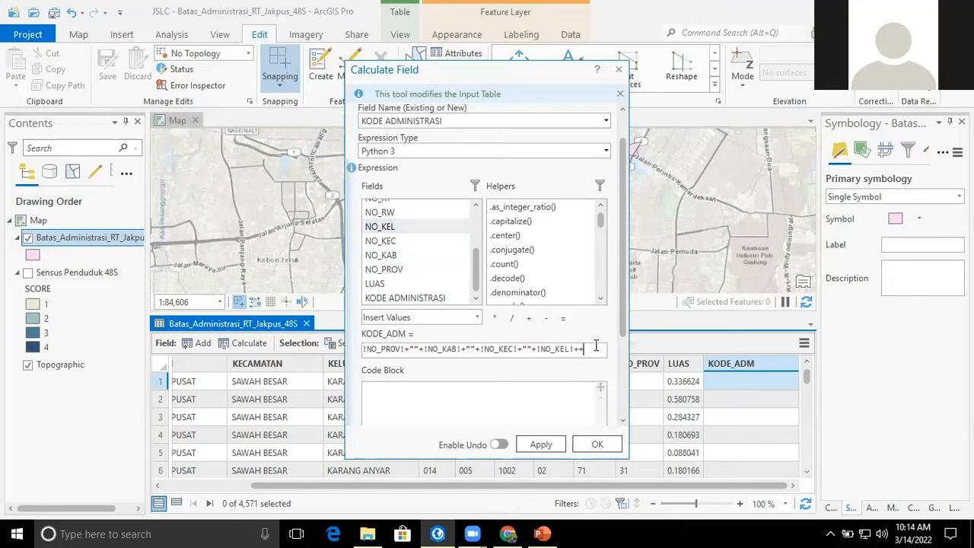
type("+\"\"+")
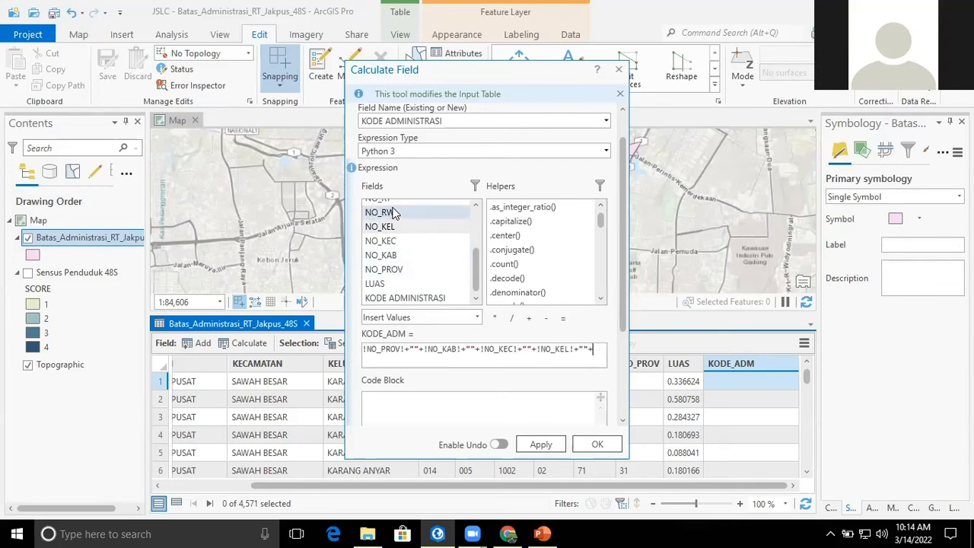
double_click(394, 214)
left_click(416, 363)
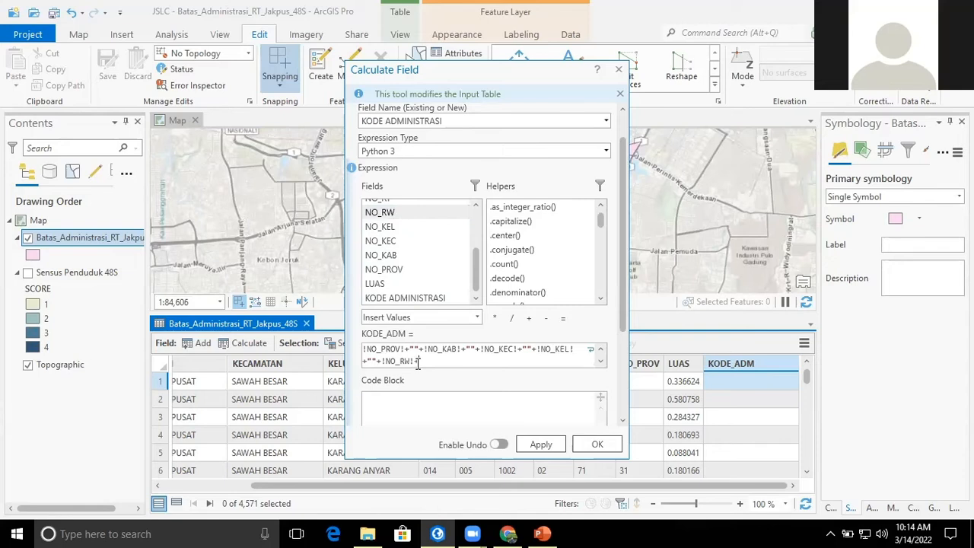
type("+\"\"+")
scroll(392, 247, "up", 1)
double_click(388, 232)
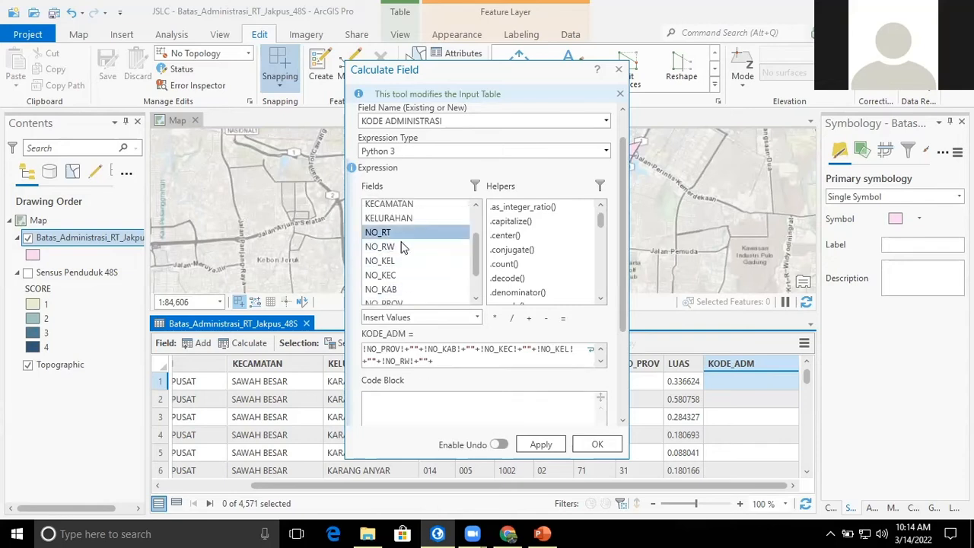
left_click(489, 361)
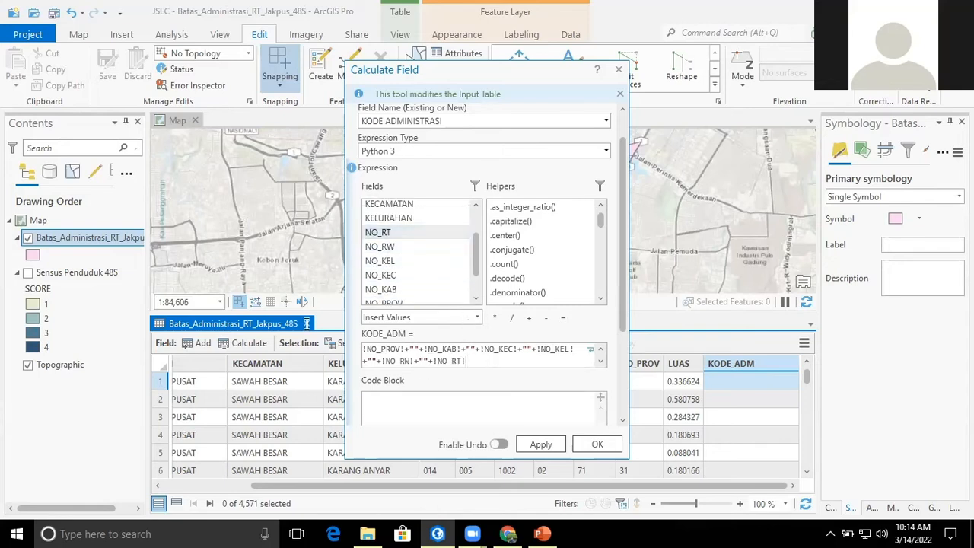
Enable undo for the calculation and run it to fill the KODE_ADM field.
key("ctrl+a")
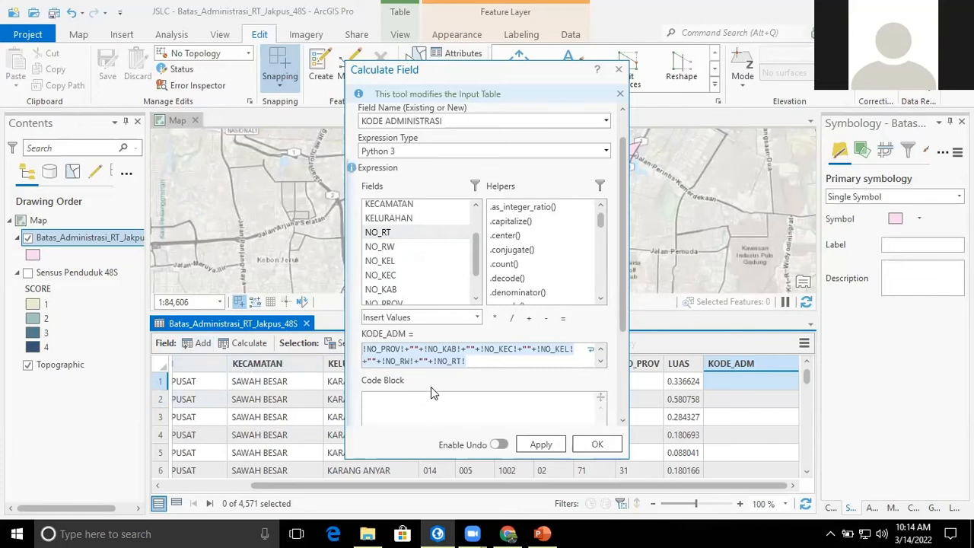
left_click(499, 445)
left_click(551, 446)
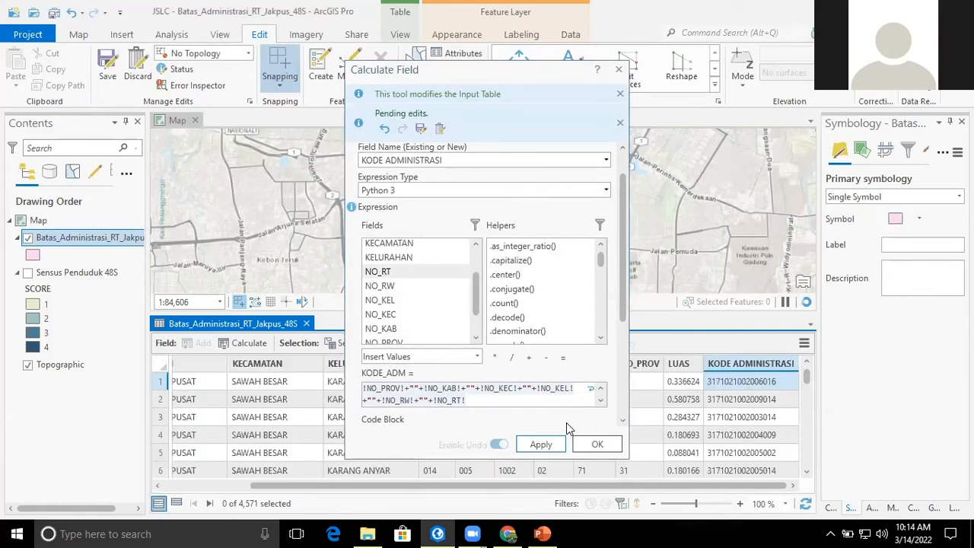
left_click(596, 447)
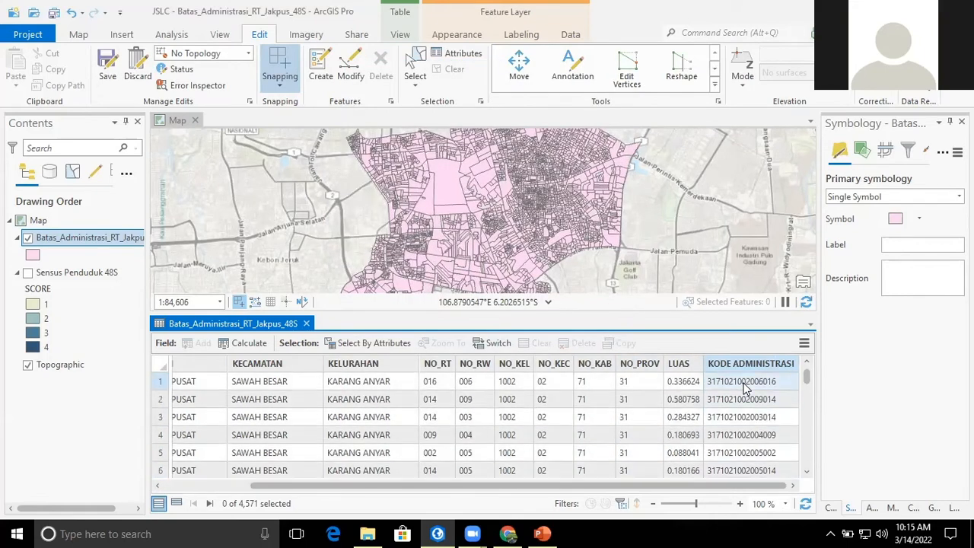
Check the KODE ADMINISTRASI codes against their source columns, then save all edits and close the attribute table.
left_click(715, 387)
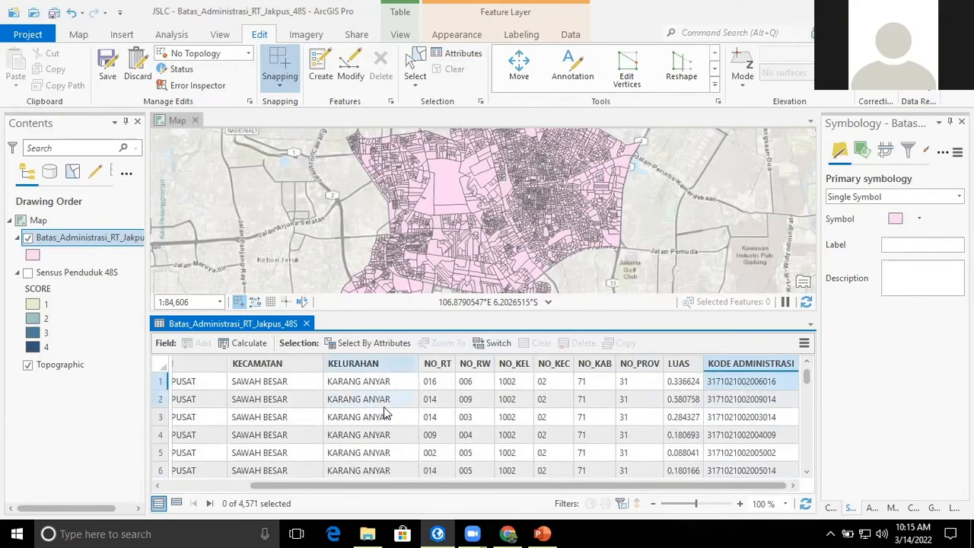
left_click(462, 381)
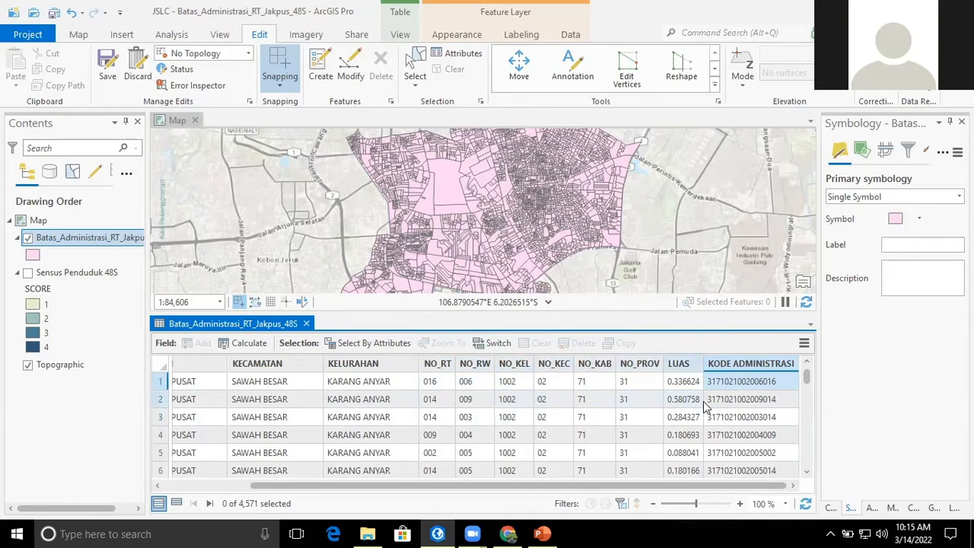
scroll(735, 385, "down", 2)
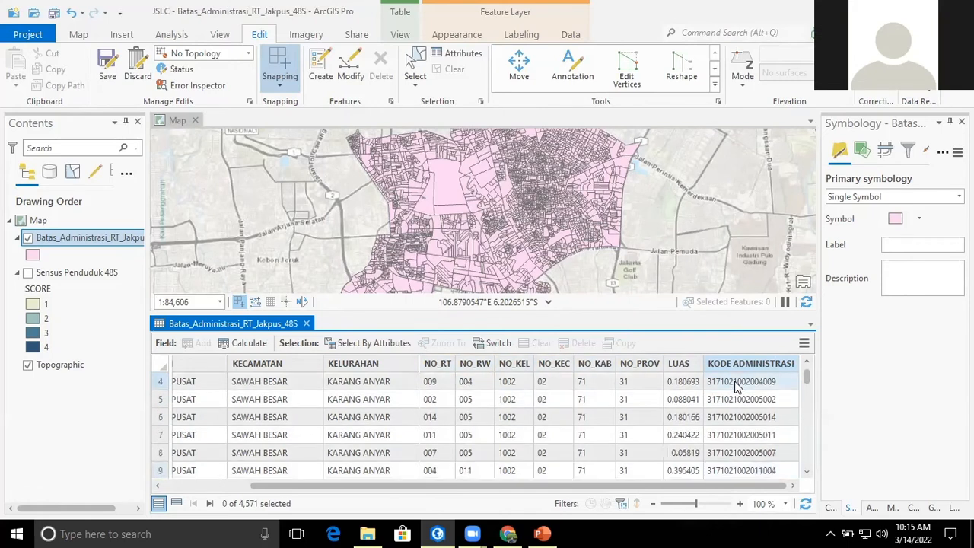
scroll(740, 416, "up", 2)
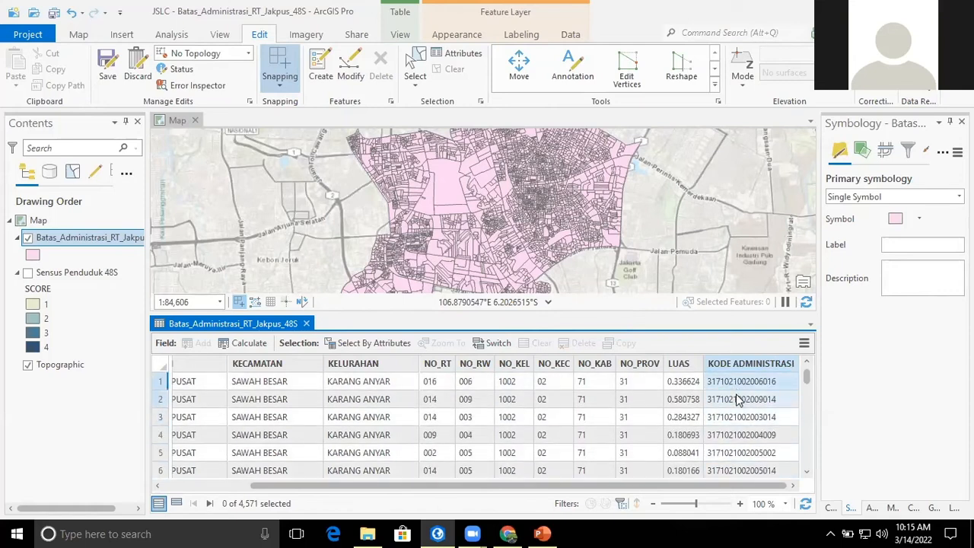
left_click(114, 67)
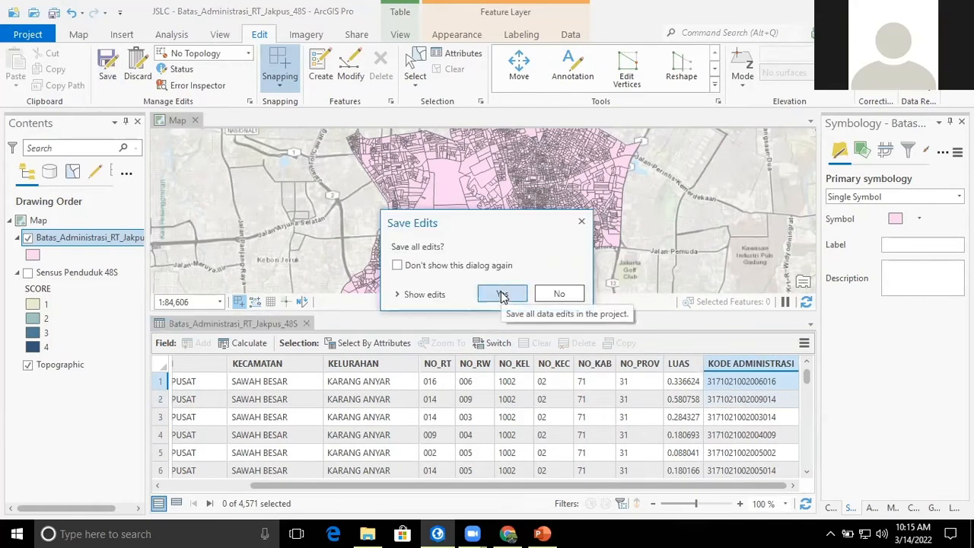
left_click(502, 294)
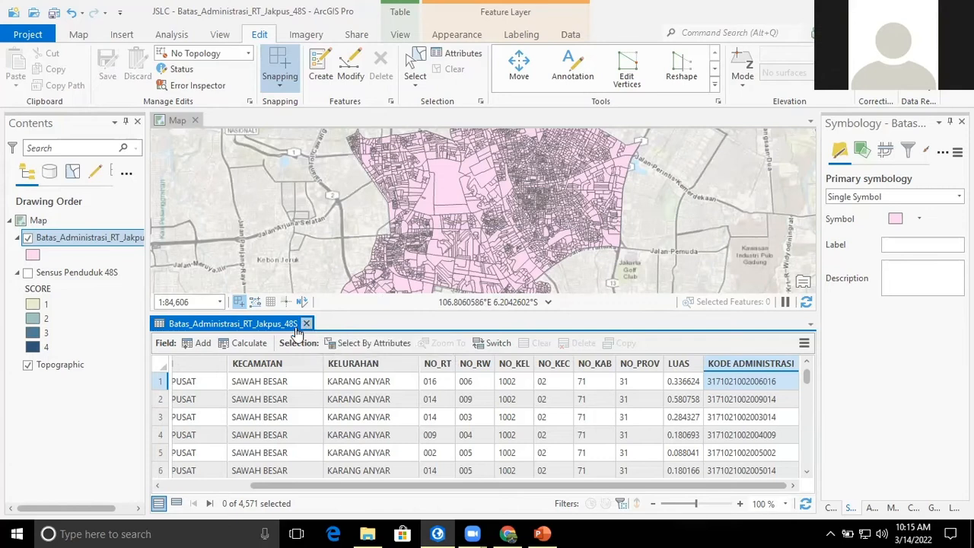
left_click(307, 324)
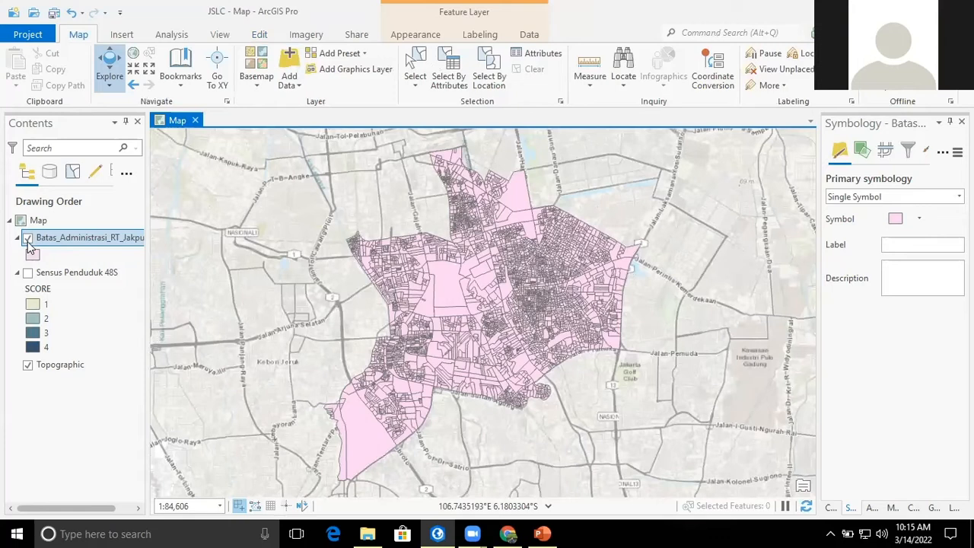
Add the shapefile Jalur_Transjakarta.shp from the Master folder to the map.
left_click(282, 65)
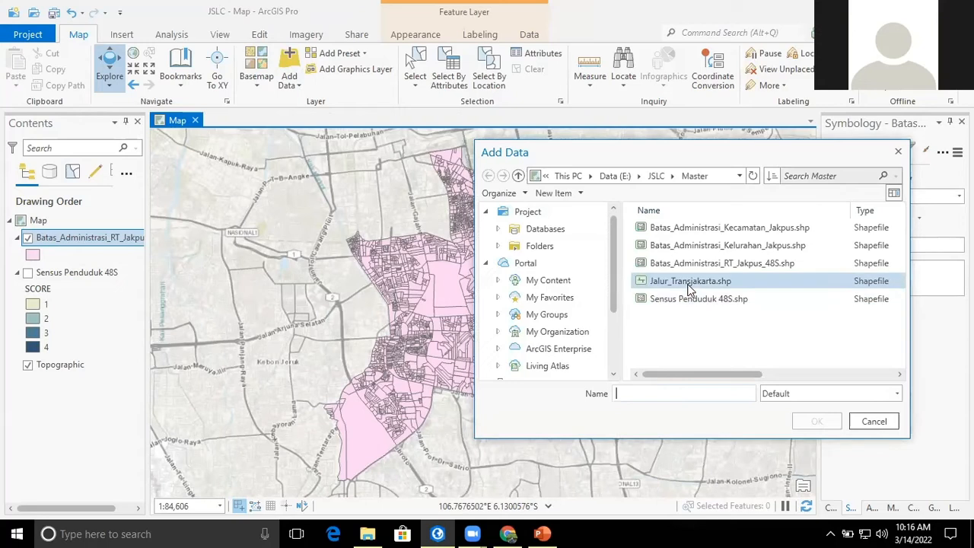
left_click(690, 288)
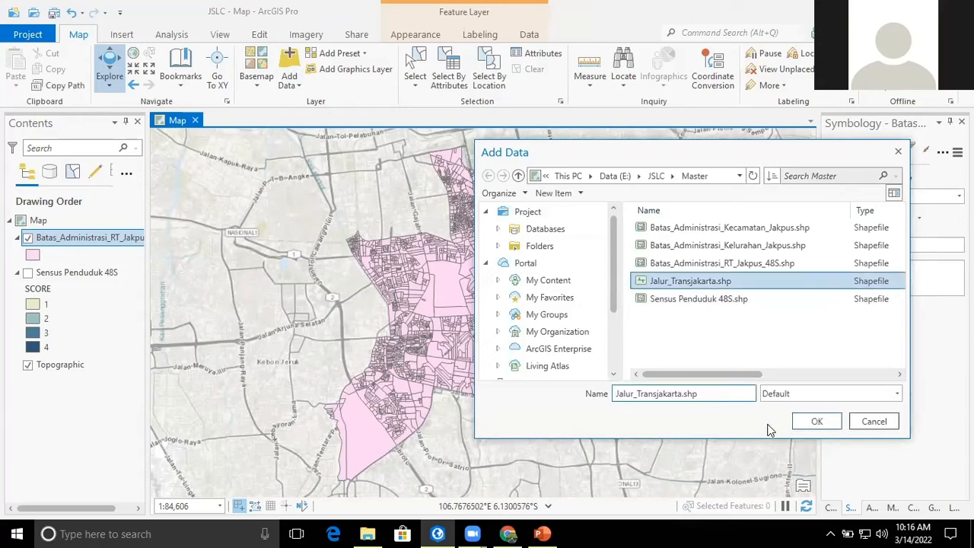
left_click(811, 421)
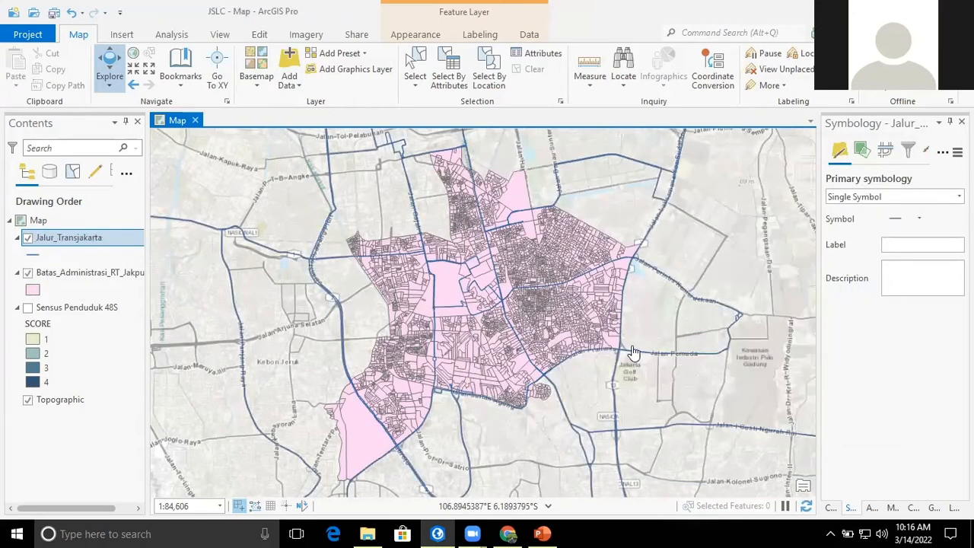
Hide the Batas_Administrasi_RT_Jakpus_48S layer and zoom to the Jalur_Transjakarta layer.
left_click(27, 274)
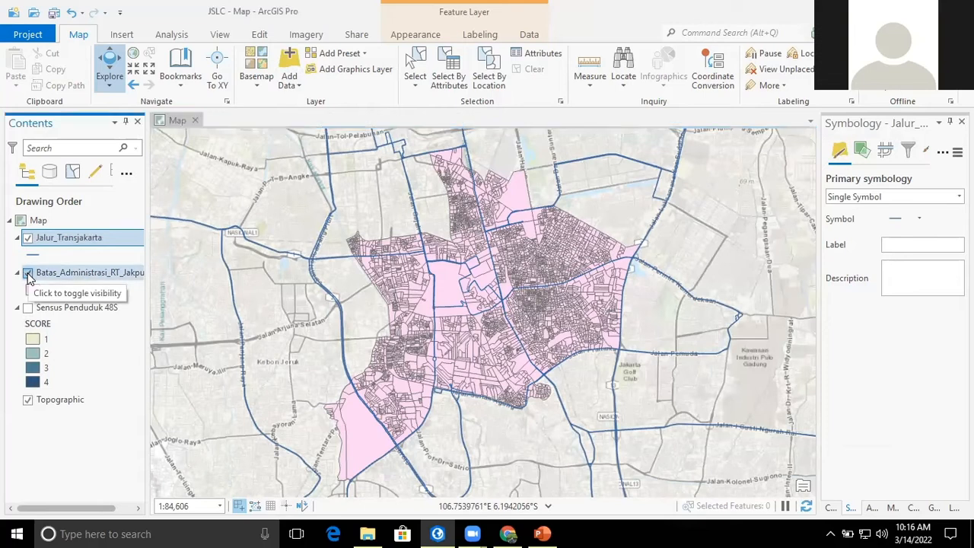
right_click(53, 242)
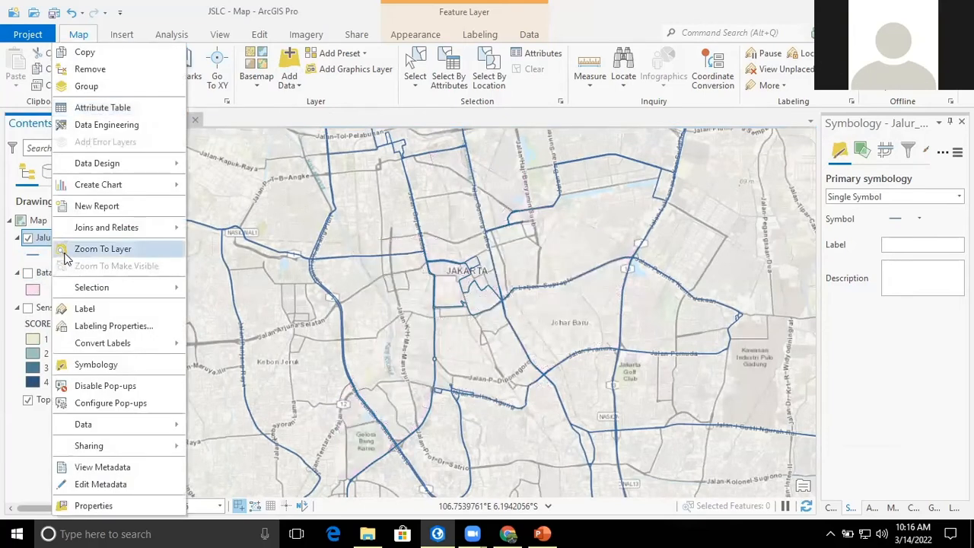
left_click(67, 251)
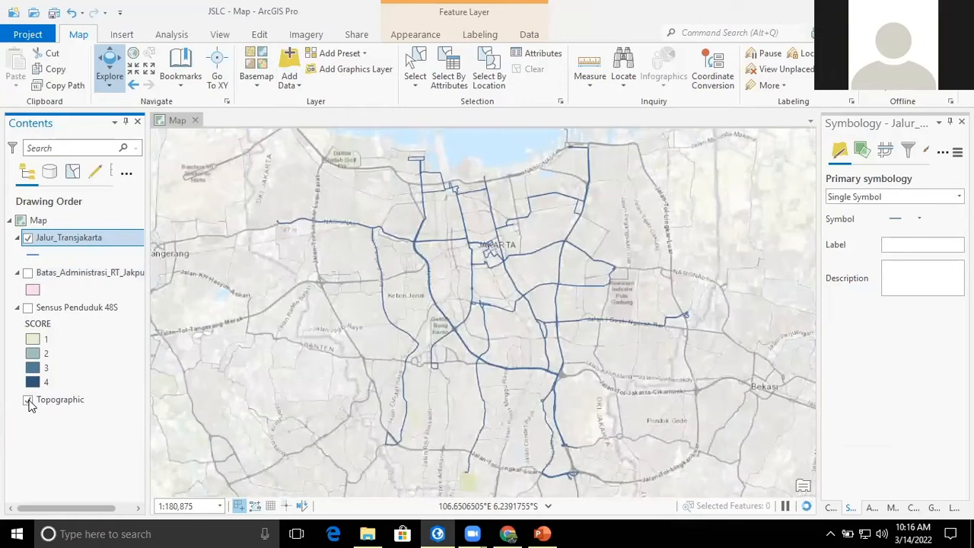
Hide the Topographic basemap and open the attribute table of the Jalur_Transjakarta layer.
left_click(27, 401)
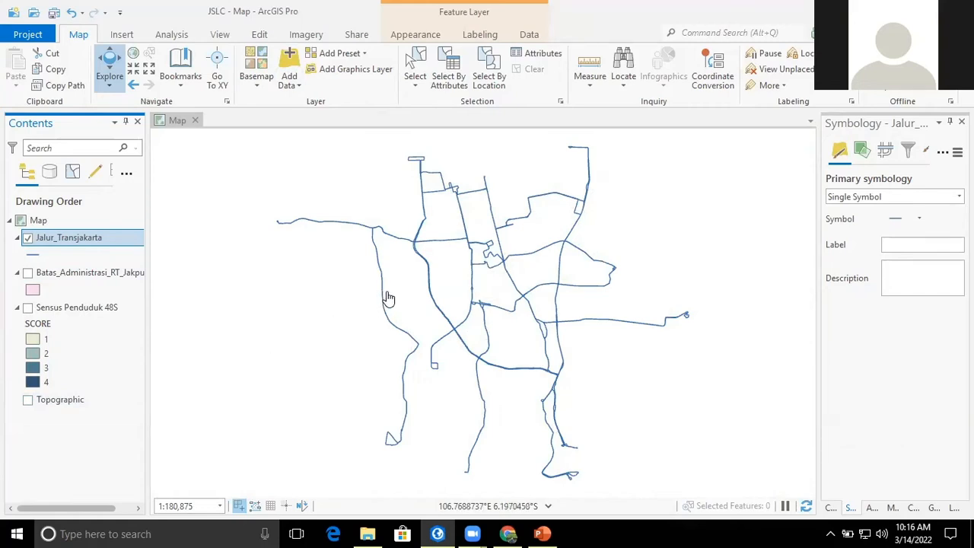
right_click(65, 244)
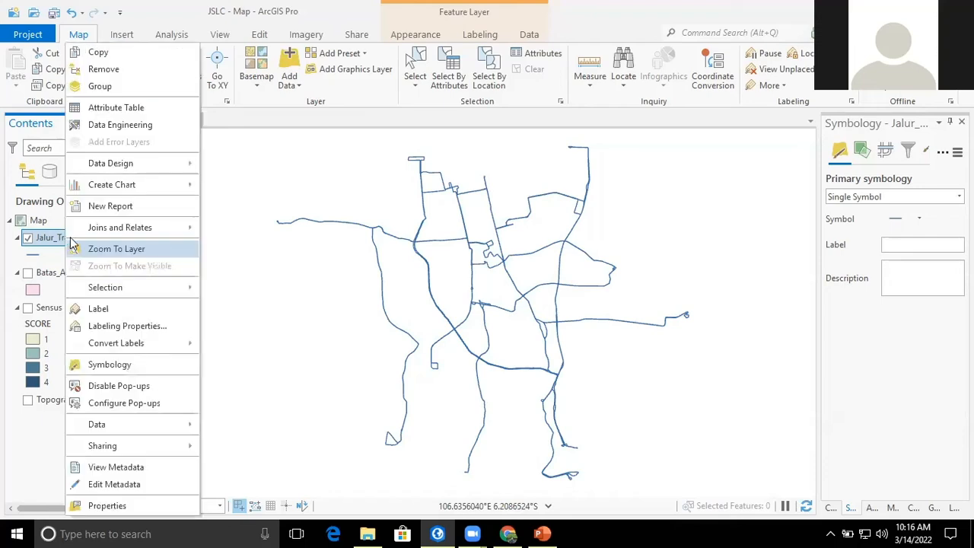
left_click(114, 108)
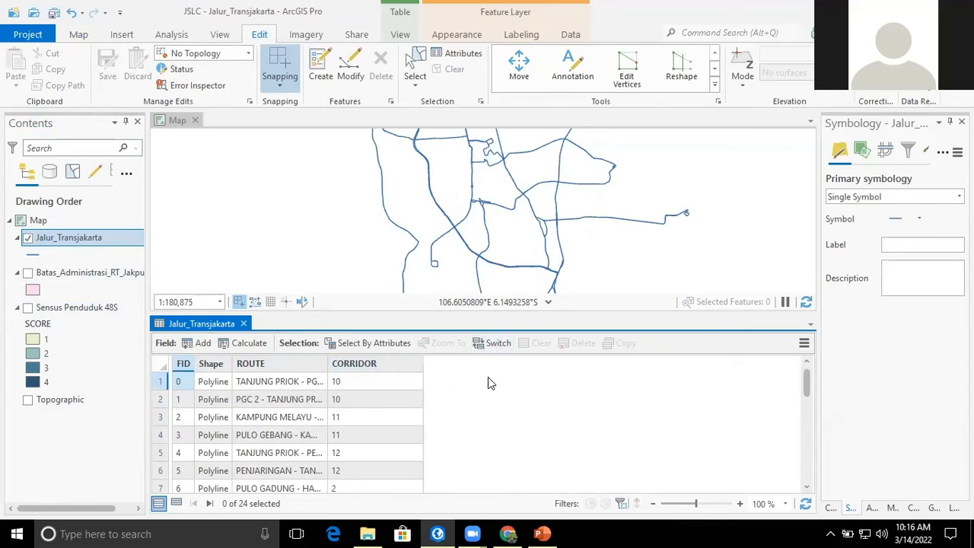
Add a new field named PANJANG with the alias PANJANG JALUR to the Jalur_Transjakarta table.
left_click(202, 343)
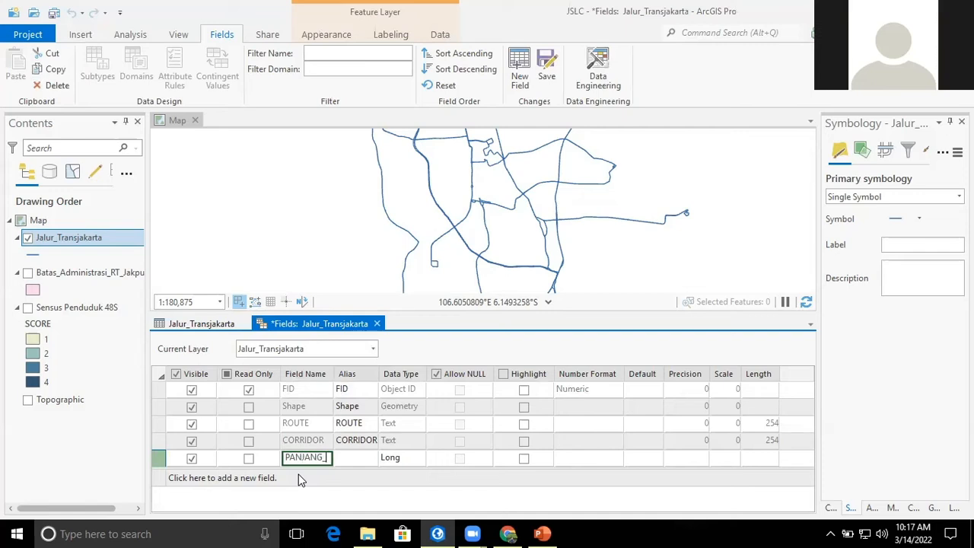
type("JLR")
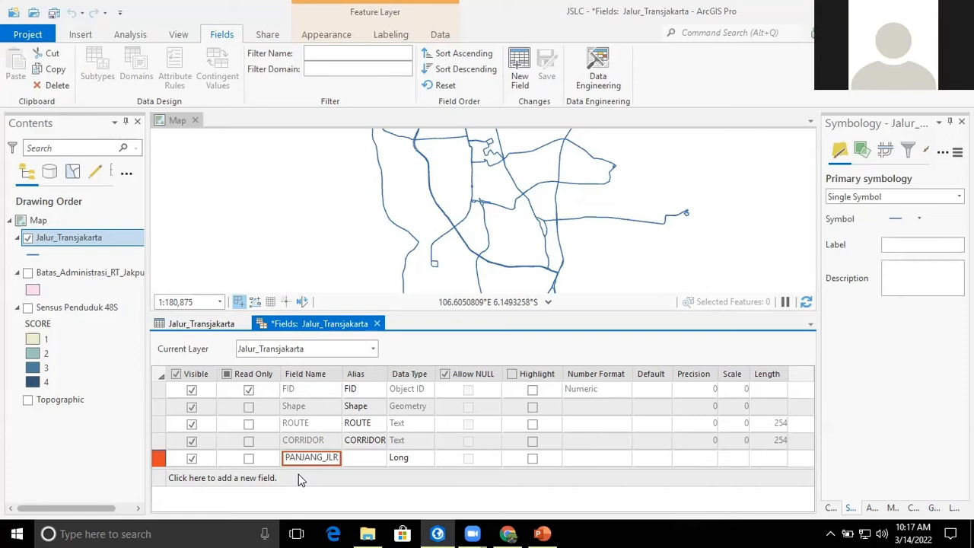
key("BackSpace")
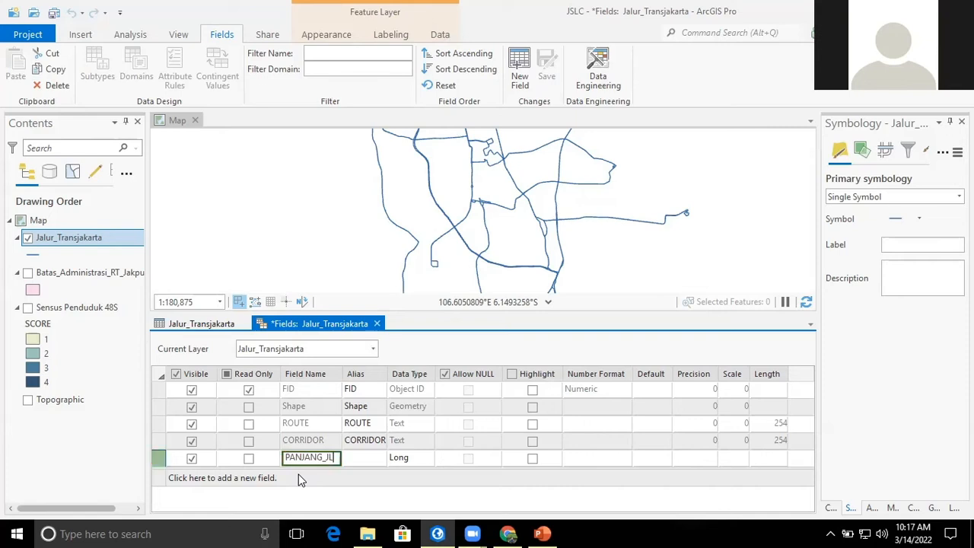
key("BackSpace")
left_click(365, 458)
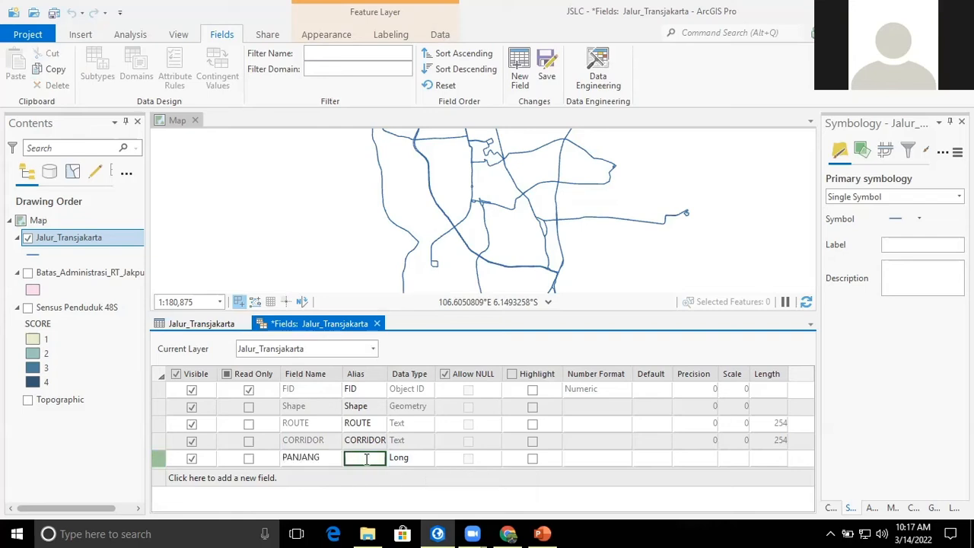
type("PANJANG JALUR")
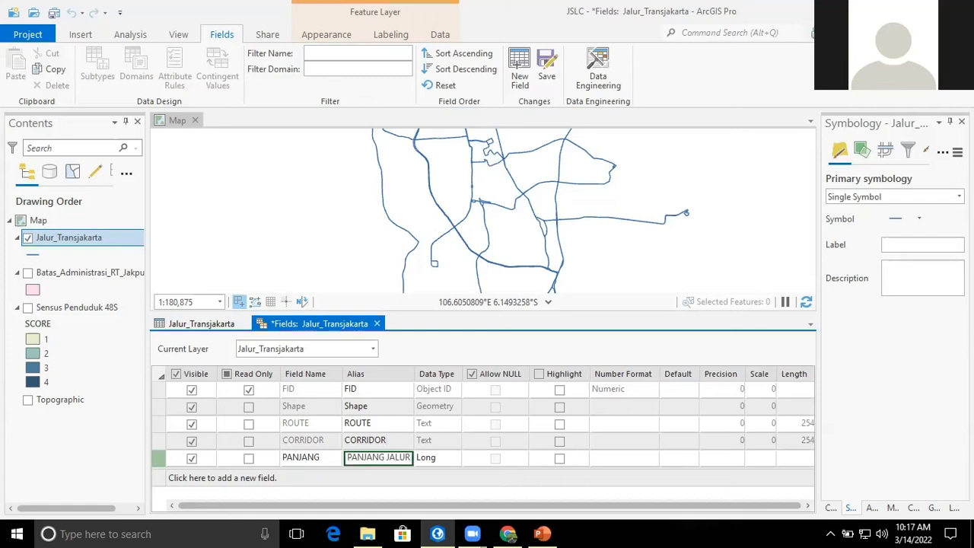
Set the PANJANG field's data type to Double, then save the field changes and close the fields view.
left_click(453, 460)
left_click(453, 460)
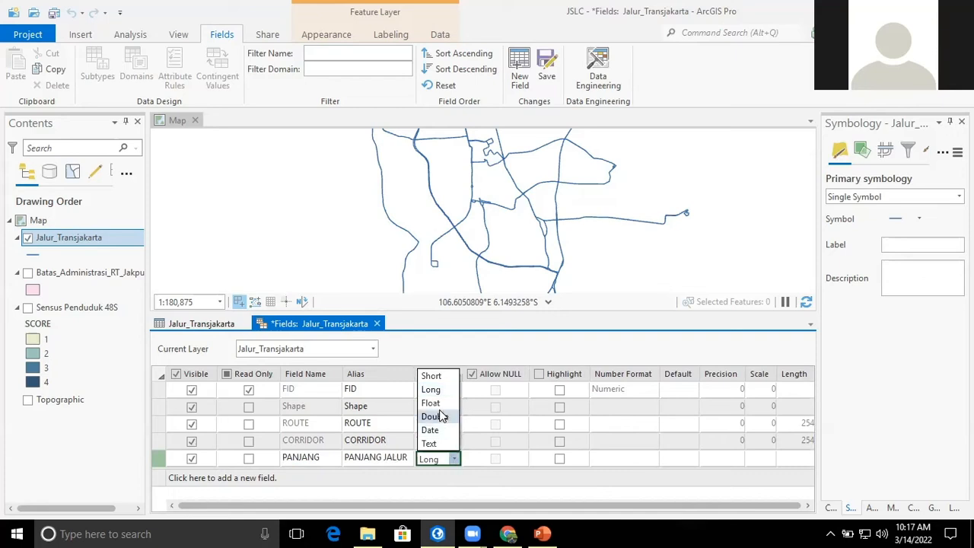
left_click(435, 416)
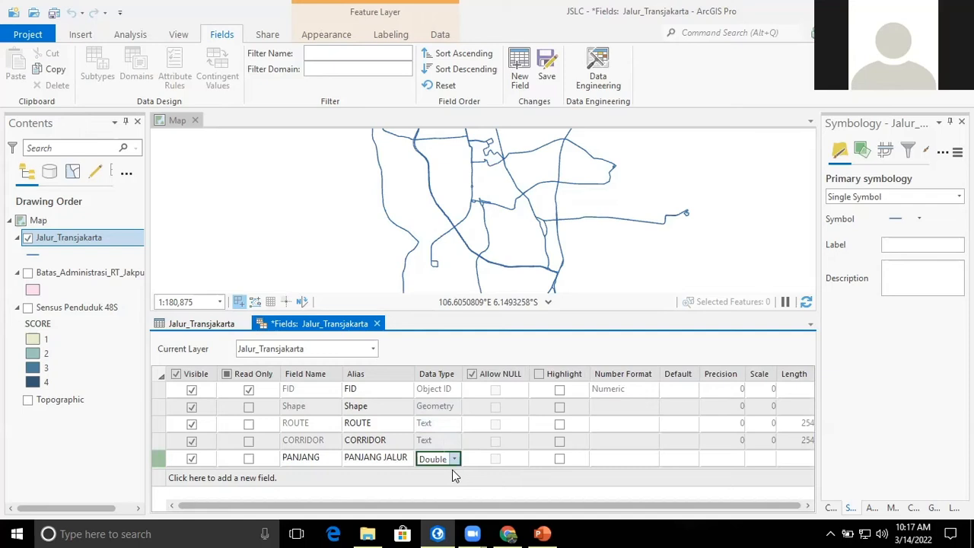
left_click(542, 76)
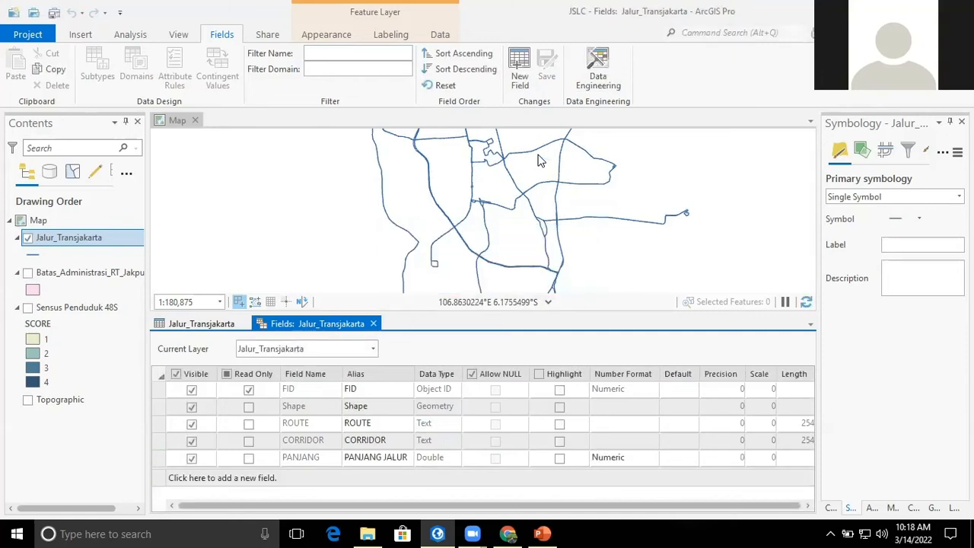
left_click(374, 324)
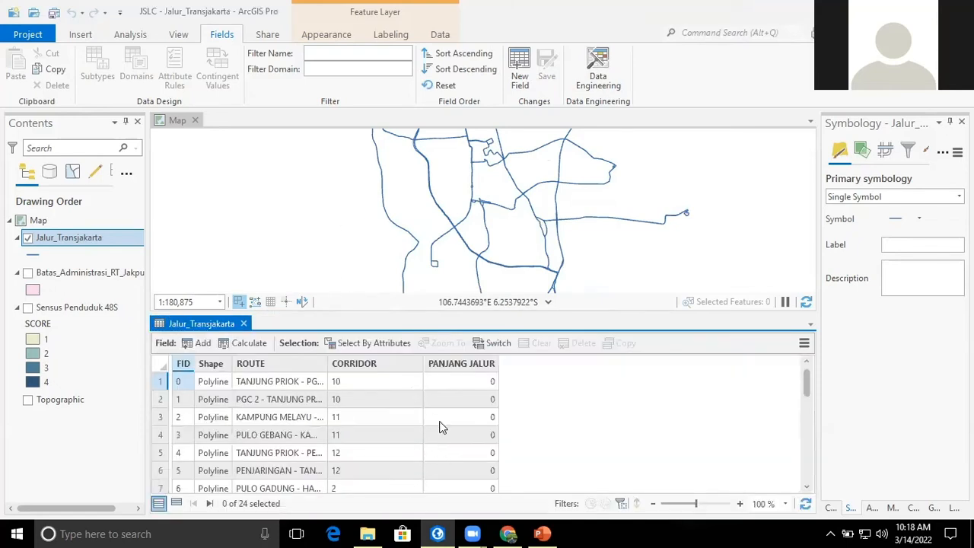
Start Calculate Geometry on the PANJANG JALUR field and choose Length as the property.
right_click(457, 365)
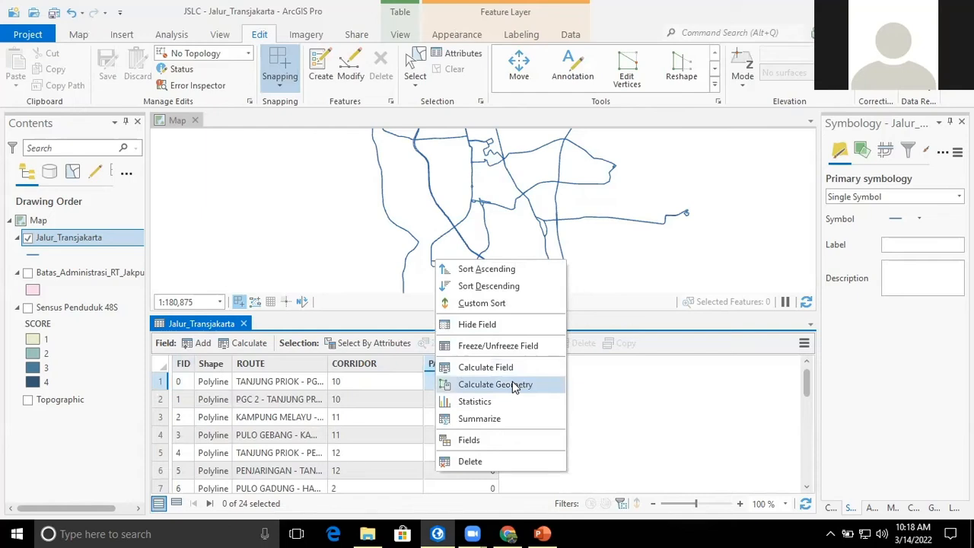
left_click(512, 382)
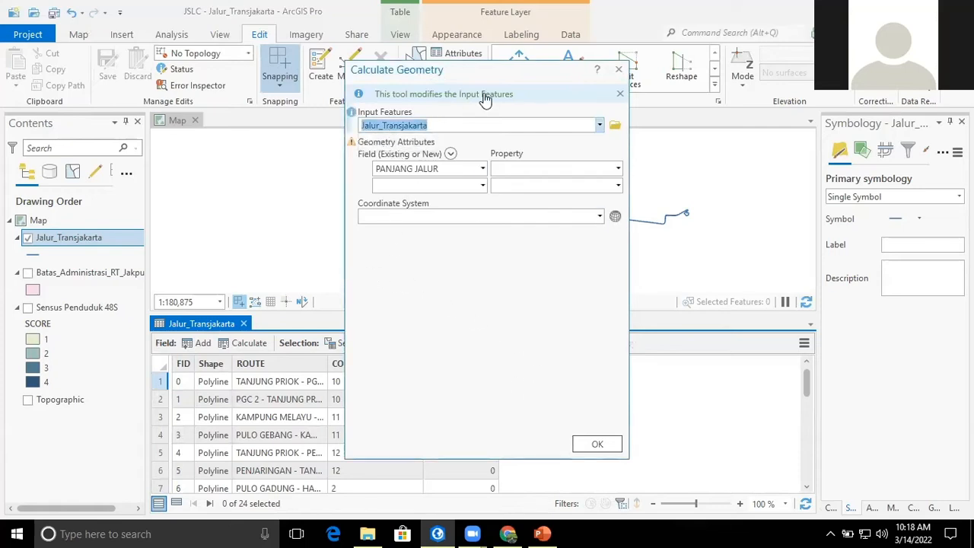
left_click_drag(499, 76, 444, 104)
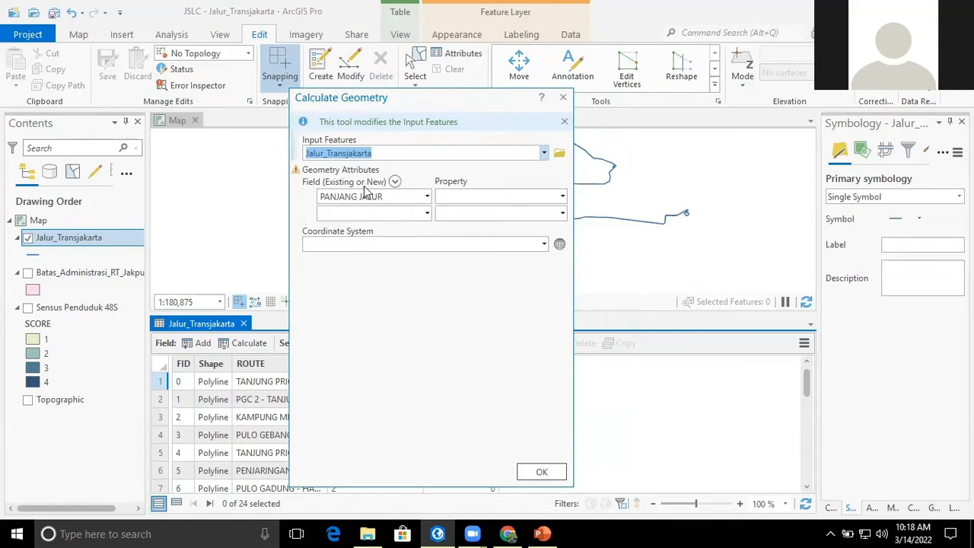
left_click(427, 196)
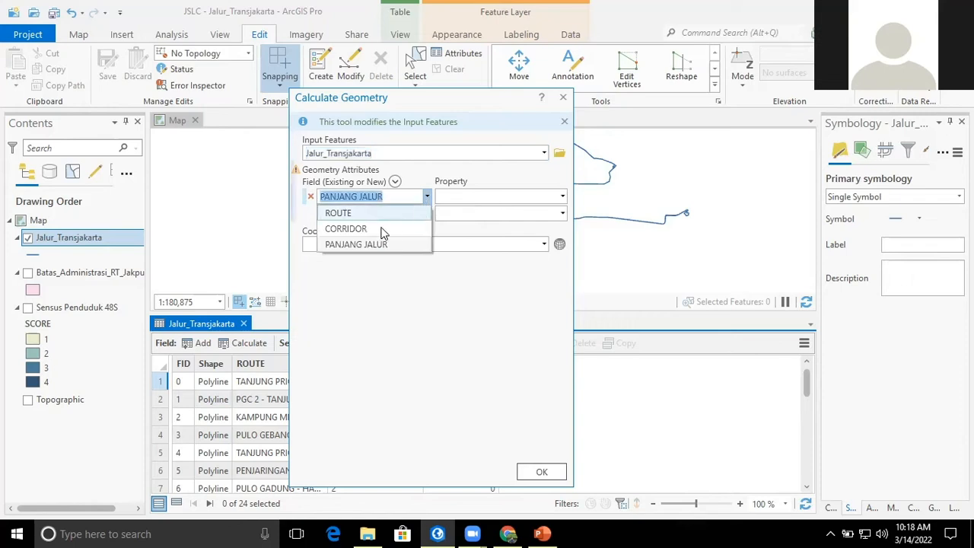
left_click(391, 298)
left_click(561, 196)
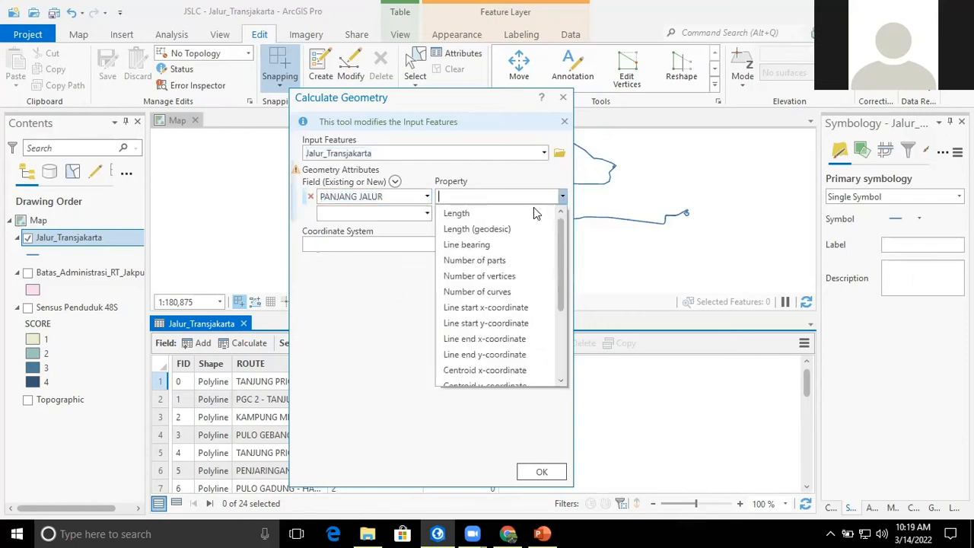
scroll(471, 339, "down", 3)
scroll(471, 340, "up", 3)
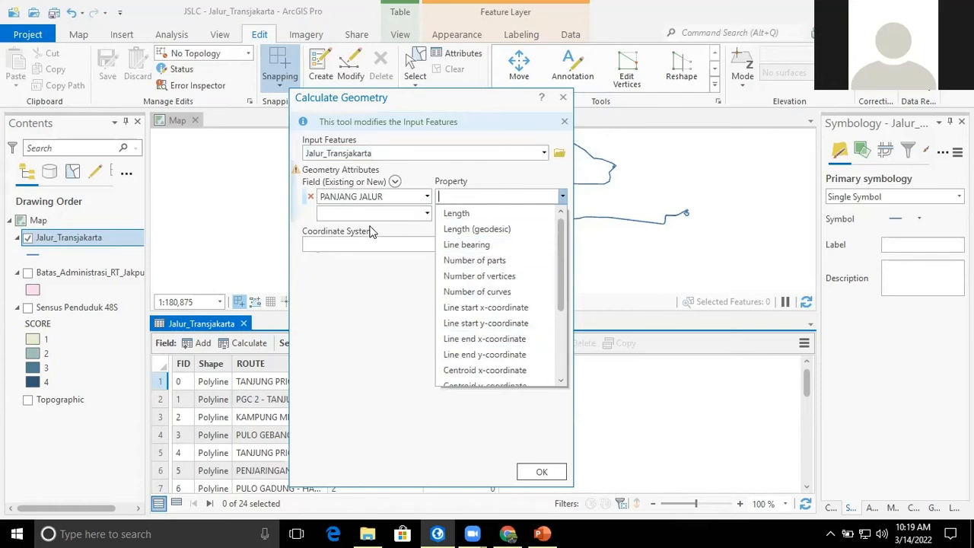
left_click(459, 218)
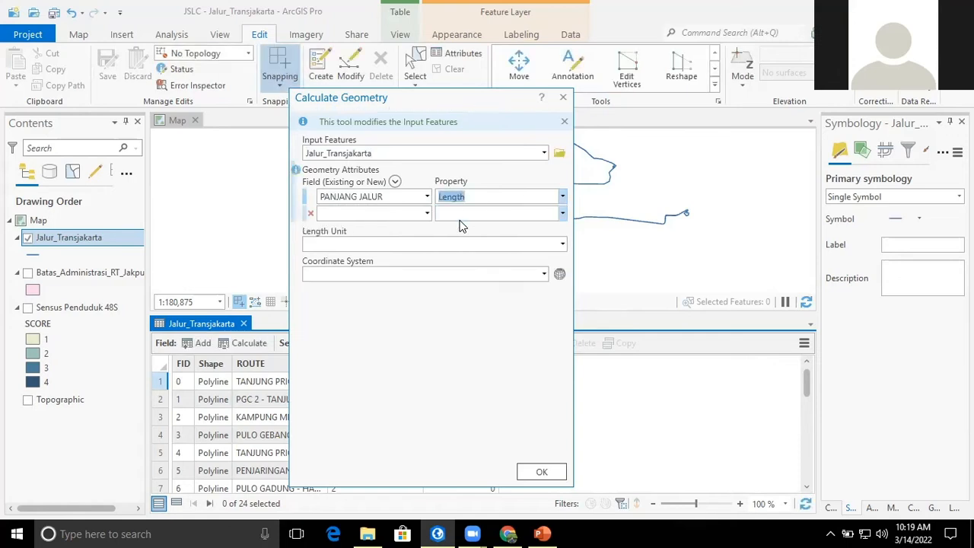
Set the length unit to Kilometers and the coordinate system to that of Jalur_Transjakarta, WGS_1984_UTM_Zone_48S, and run the calculation.
left_click(563, 244)
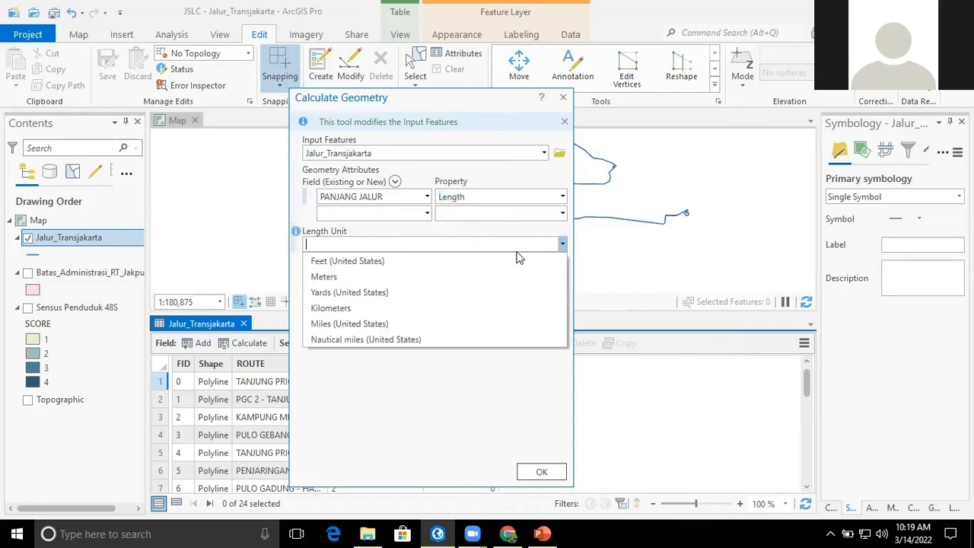
left_click(340, 309)
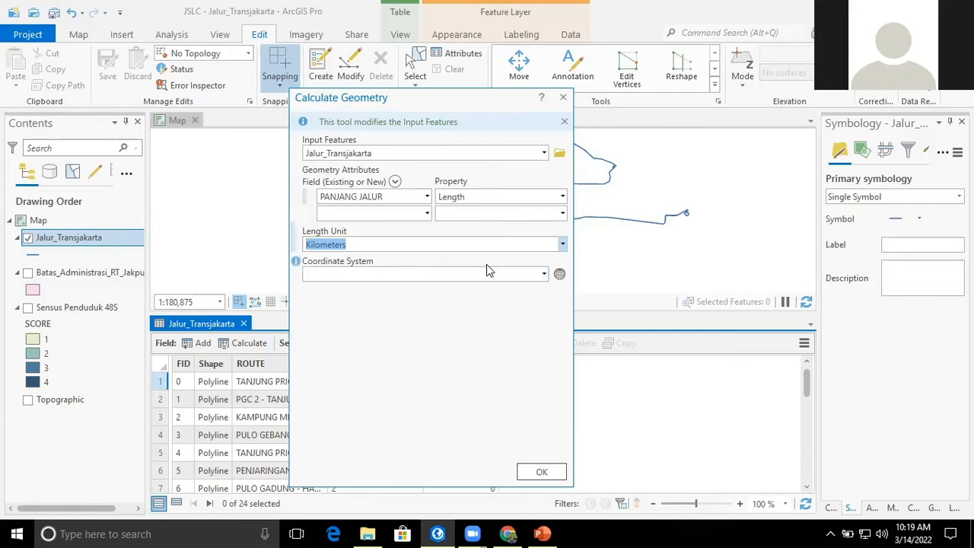
left_click(543, 275)
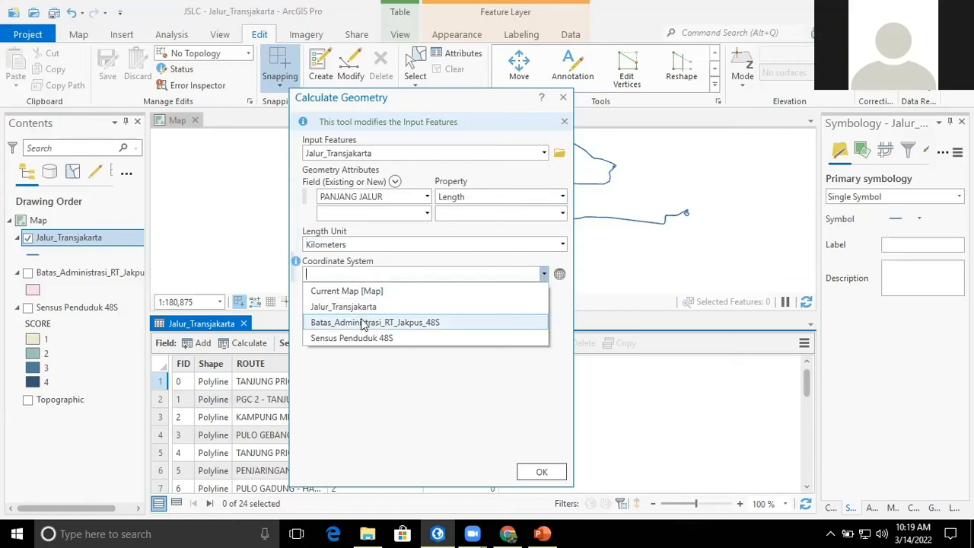
left_click(357, 307)
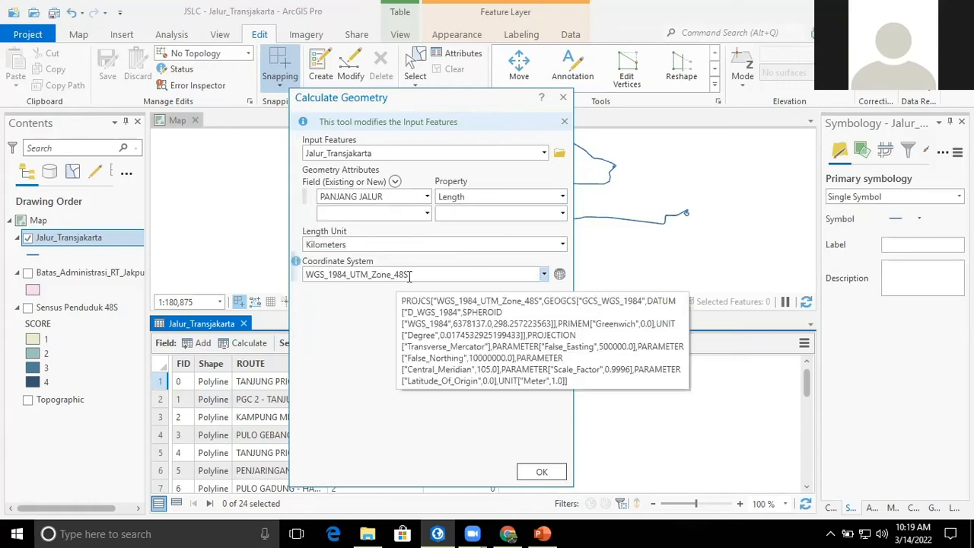
left_click_drag(409, 275, 349, 276)
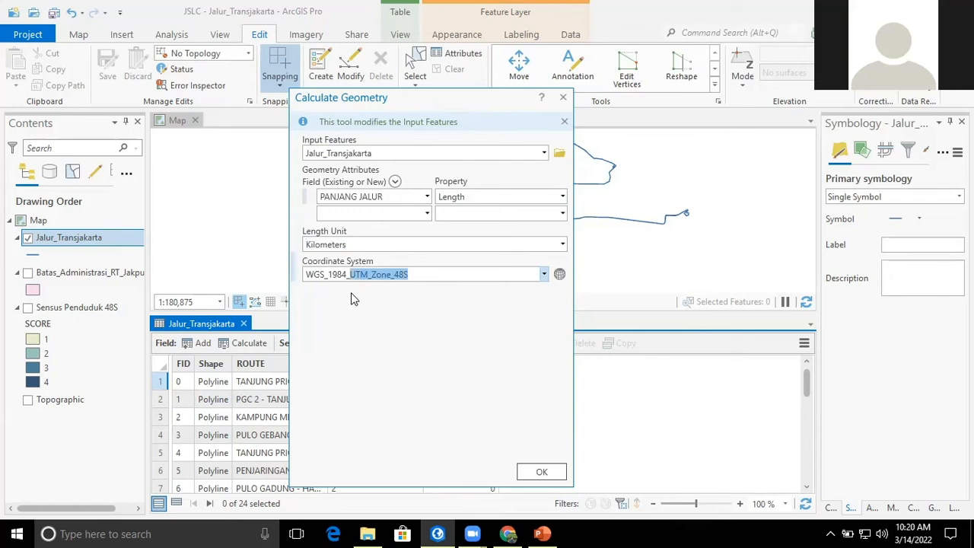
left_click(539, 473)
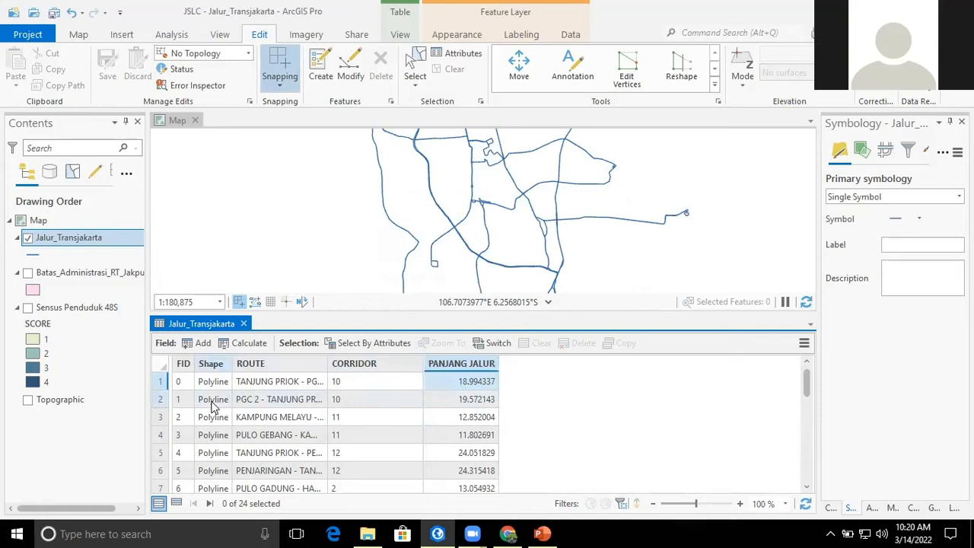
Select the first route and review the PANJANG JALUR values down the table, then clear the selection and close the table.
left_click(161, 386)
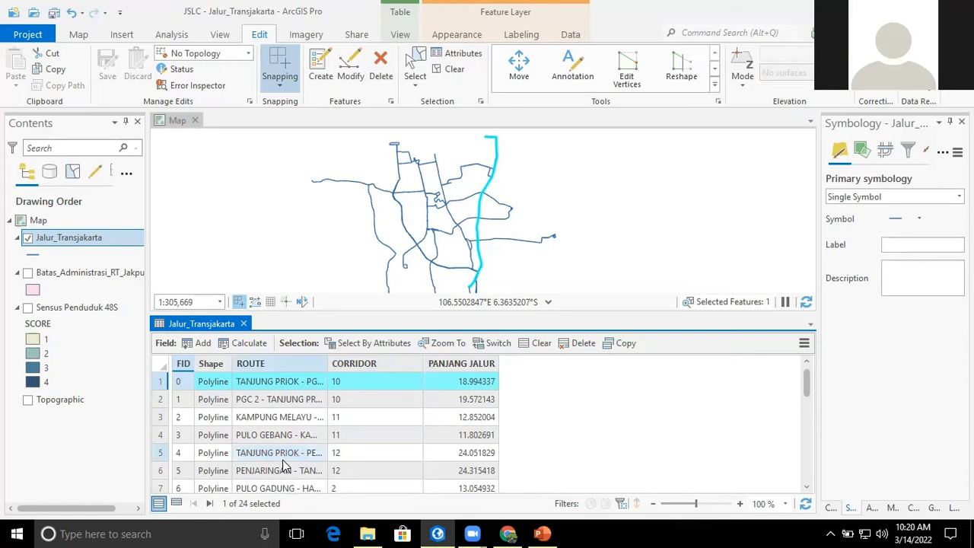
scroll(283, 464, "down", 4)
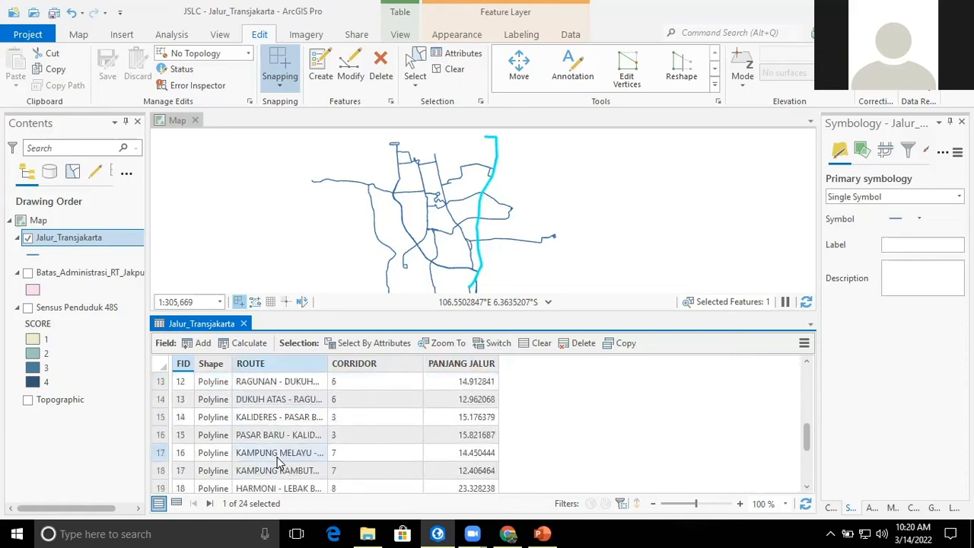
scroll(278, 462, "down", 3)
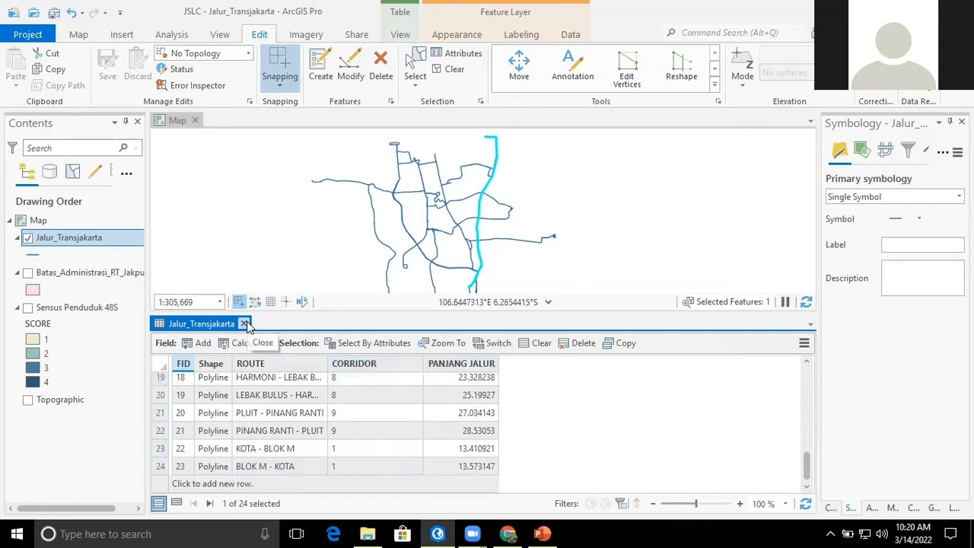
left_click(449, 68)
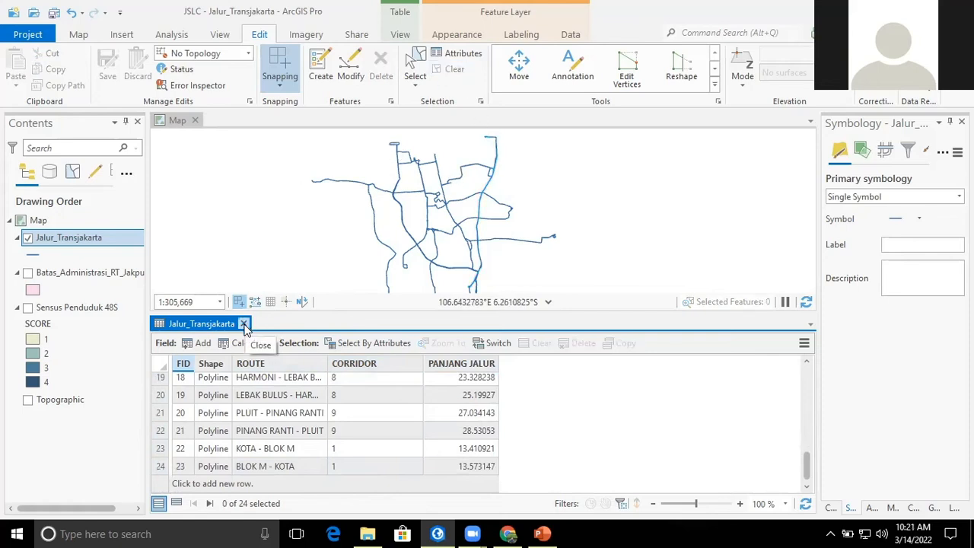
left_click(243, 324)
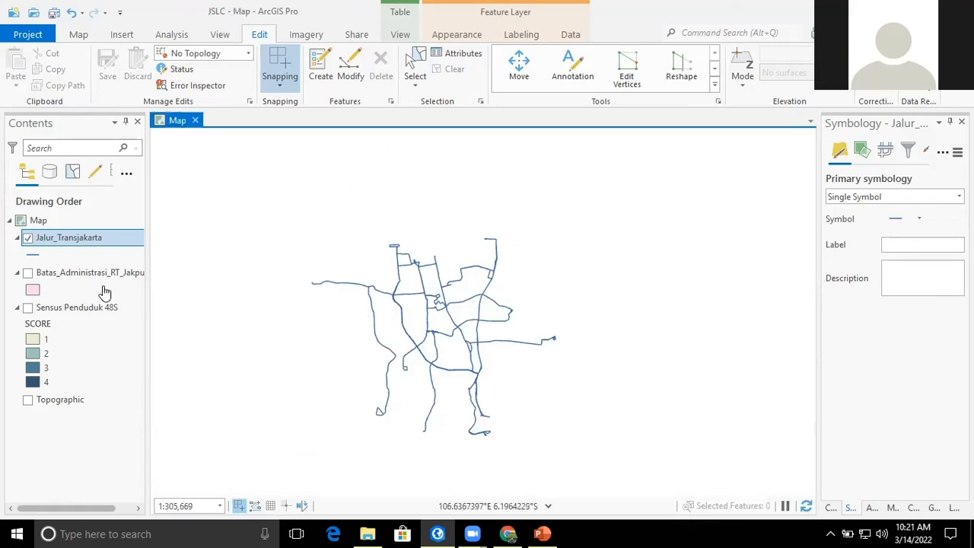
Show Batas_Administrasi_RT_Jakpus_48S instead of Jalur_Transjakarta and open its attribute table at the LUAS and KODE ADMINISTRASI columns.
left_click(28, 237)
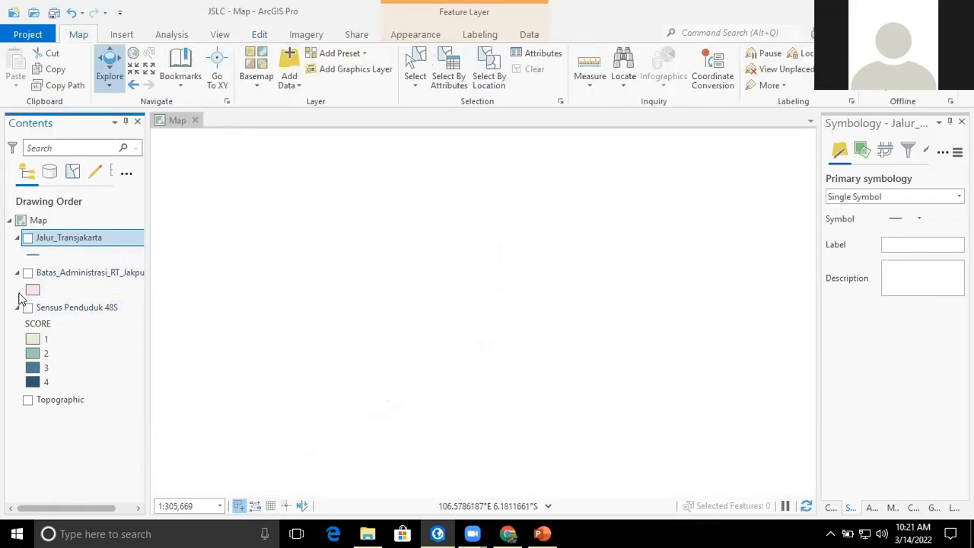
left_click(28, 273)
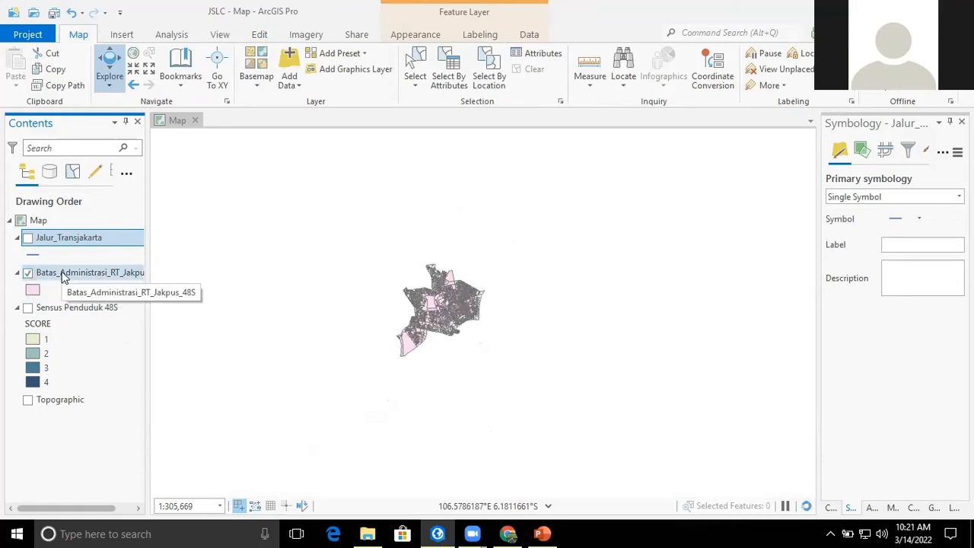
right_click(63, 276)
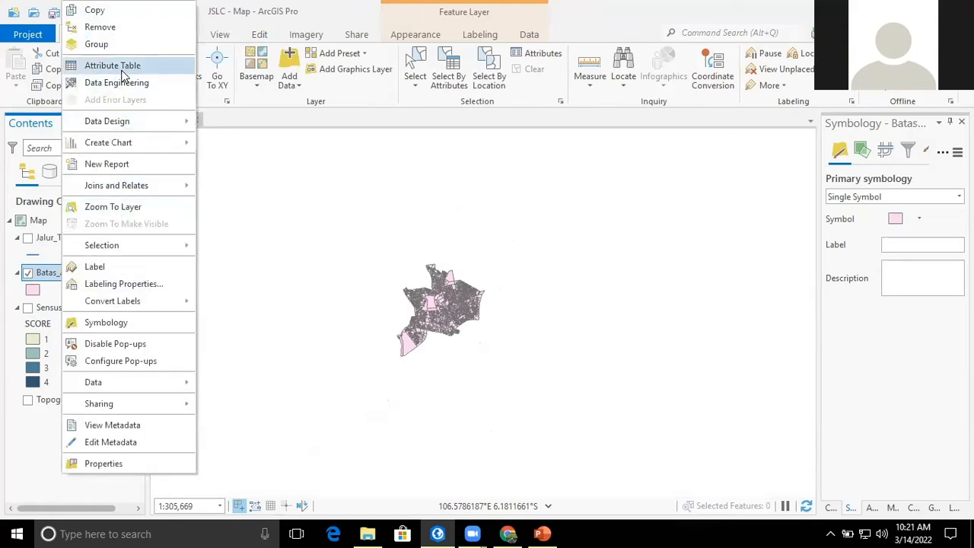
left_click(122, 68)
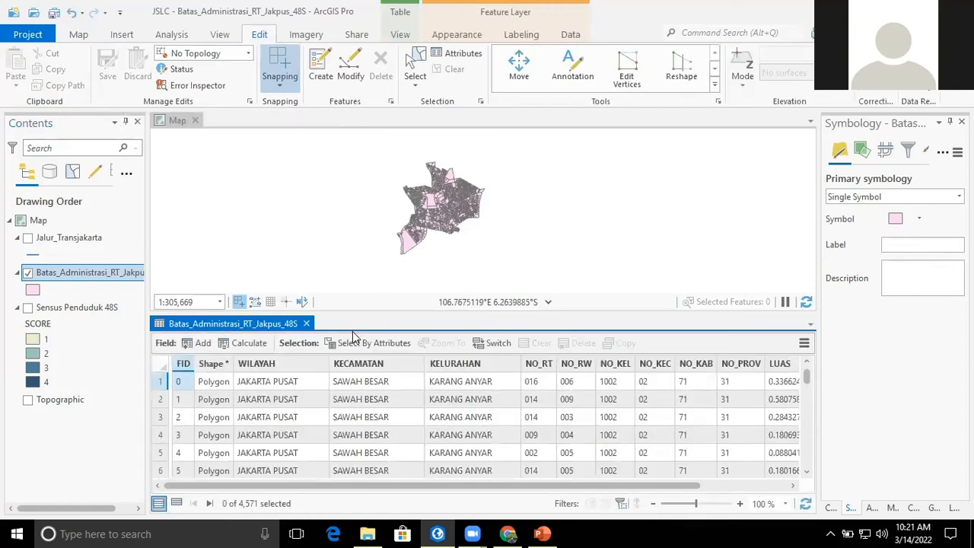
left_click_drag(419, 492, 682, 494)
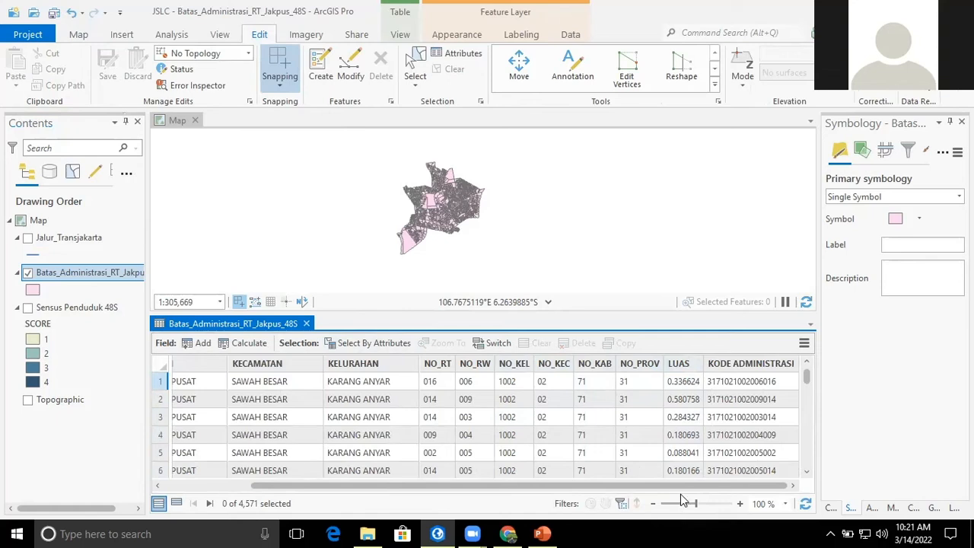
Add a new field named LUAS_HA with the alias LUAS (HA) to the Batas_Administrasi_RT_Jakpus_48S table.
left_click(198, 345)
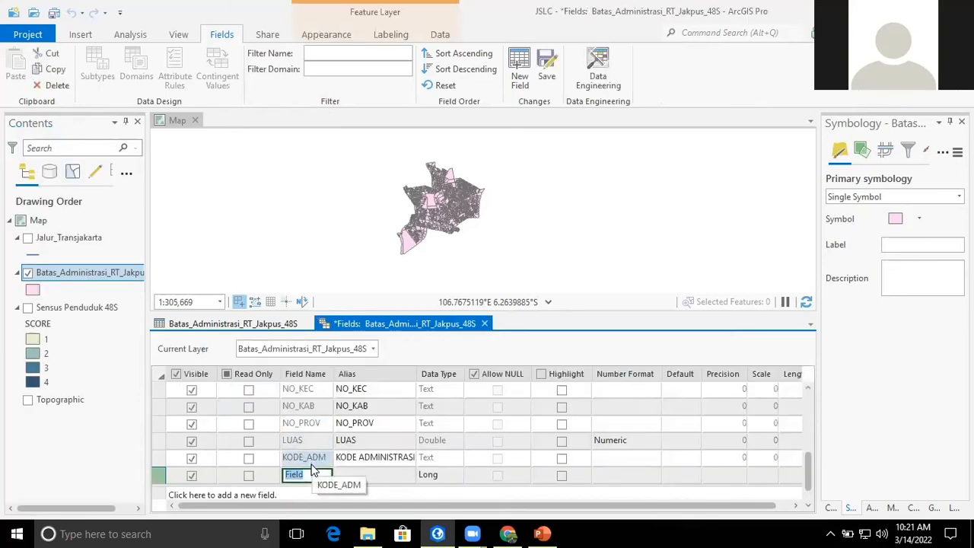
type("LUAS")
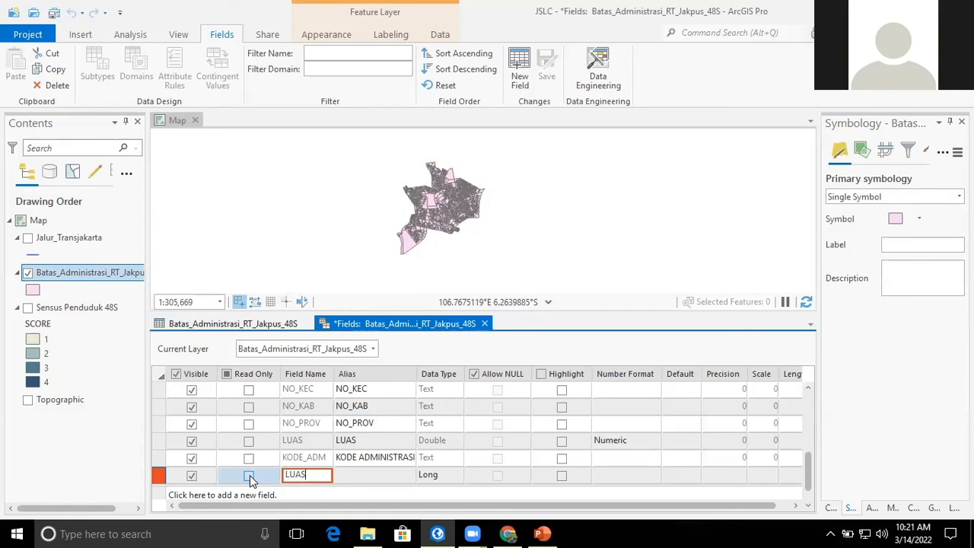
type("_")
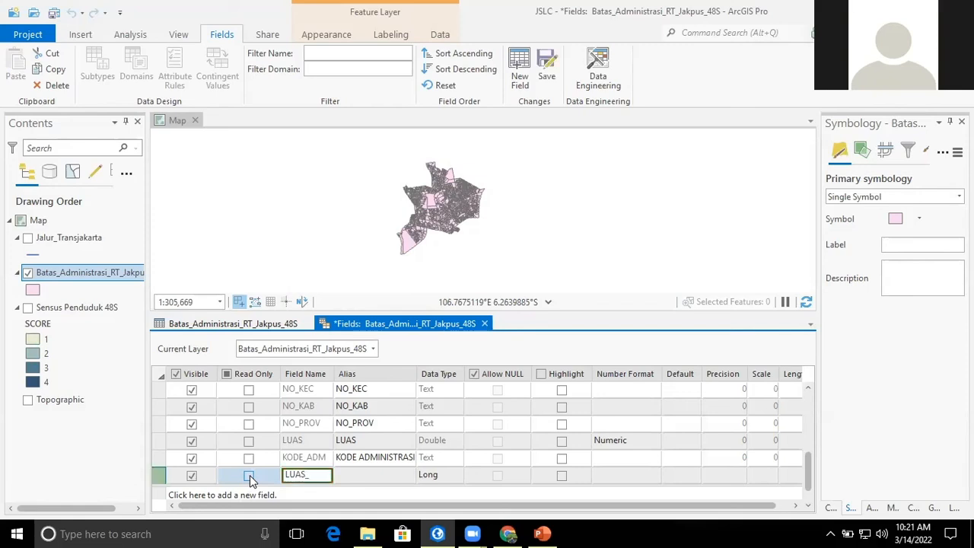
type("HA")
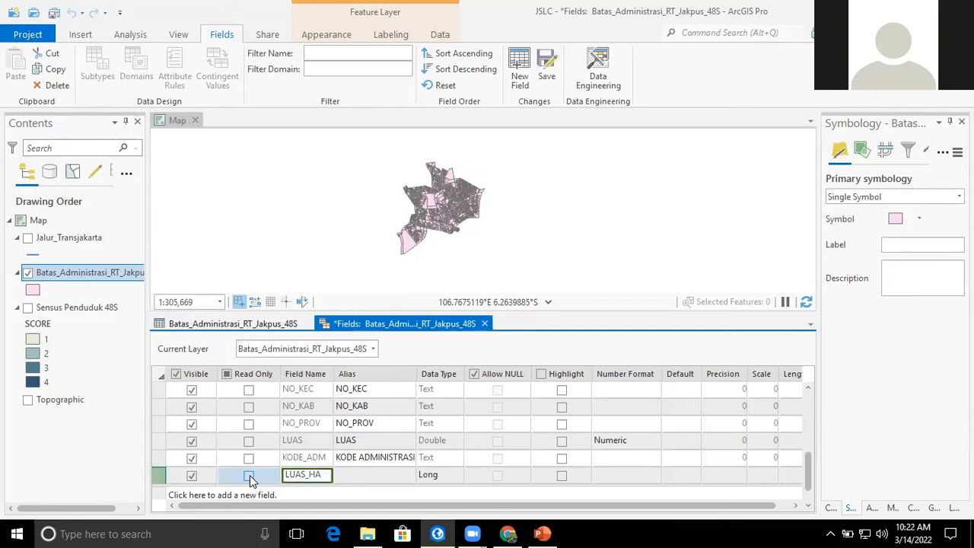
left_click(361, 474)
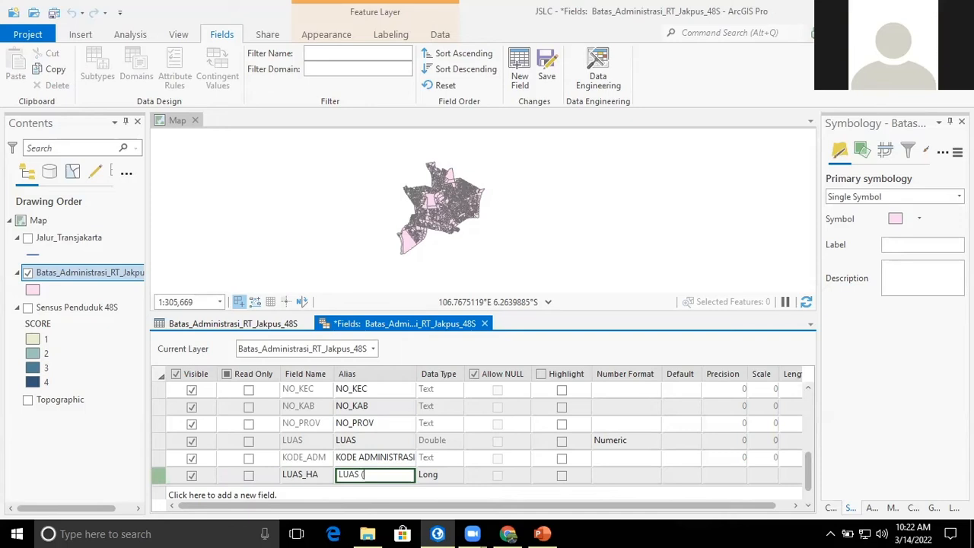
type("HA")
Set the LUAS_HA field's data type to Double, save the field changes and close the fields view.
left_click(446, 476)
left_click(445, 476)
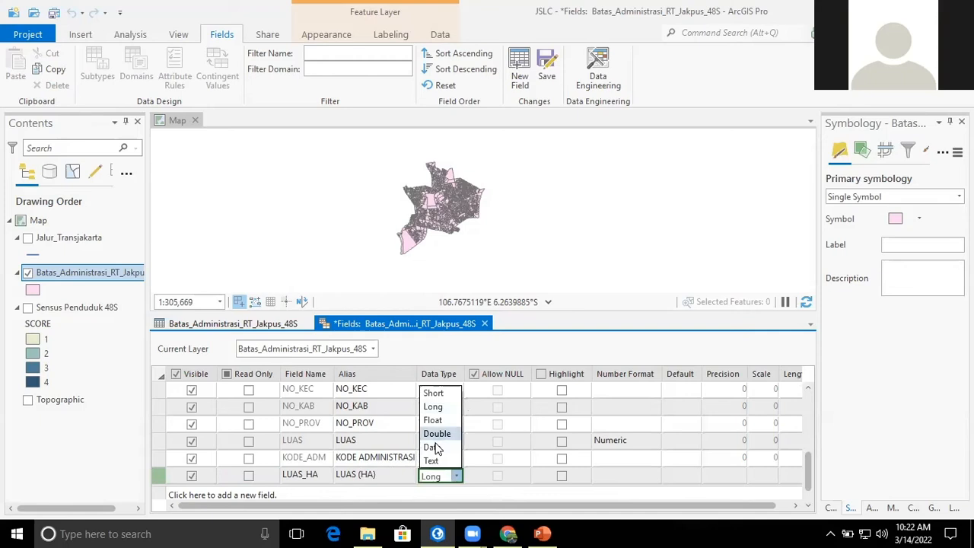
left_click(437, 435)
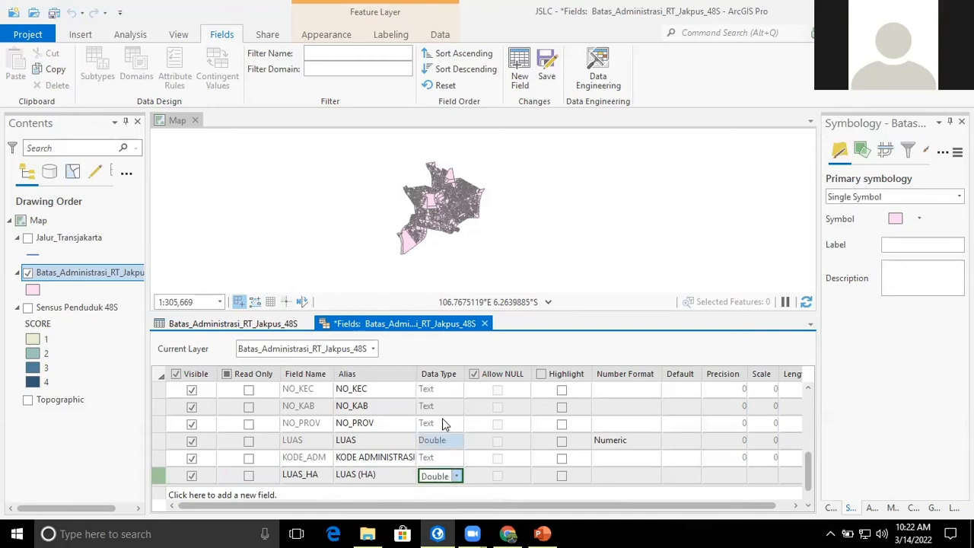
left_click(548, 76)
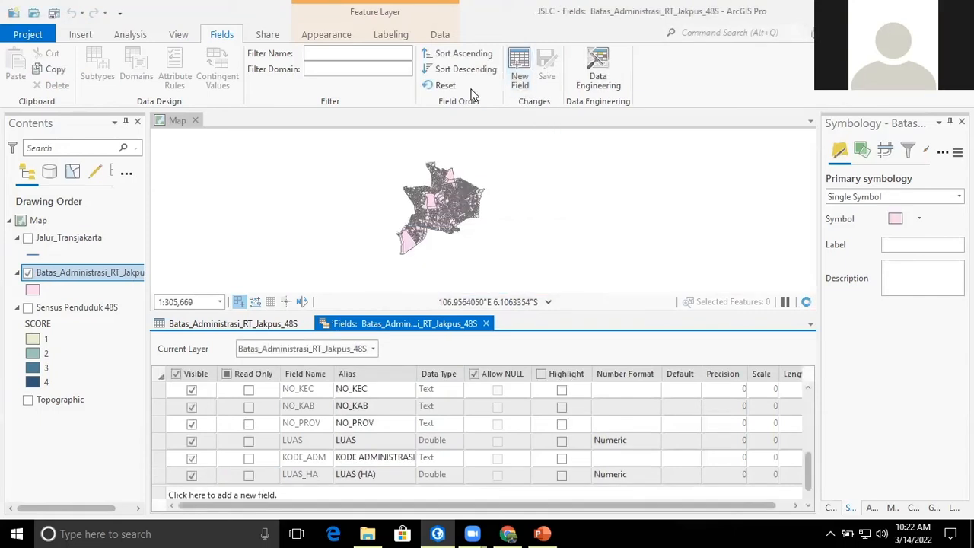
left_click(487, 324)
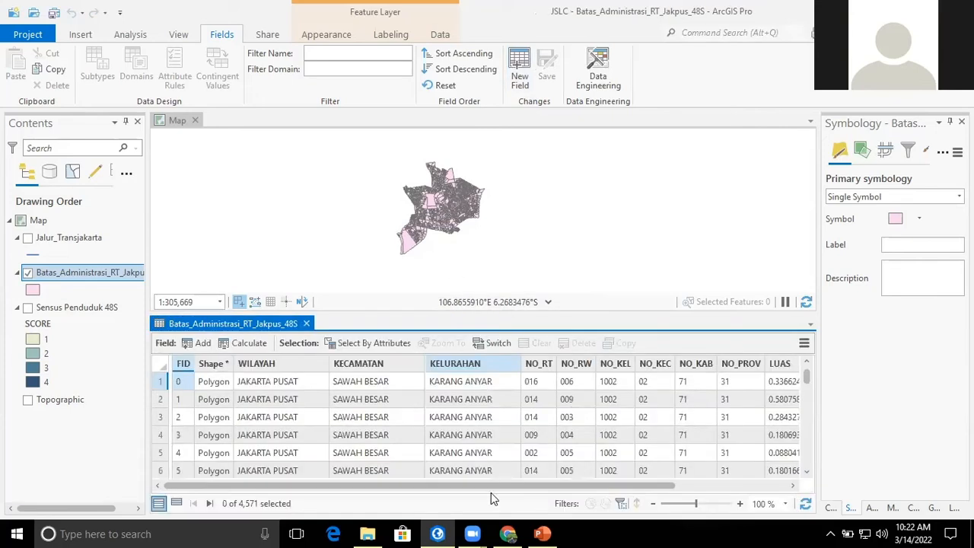
Start Calculate Geometry on the LUAS_HA field and choose Area as the property.
left_click_drag(512, 487, 794, 521)
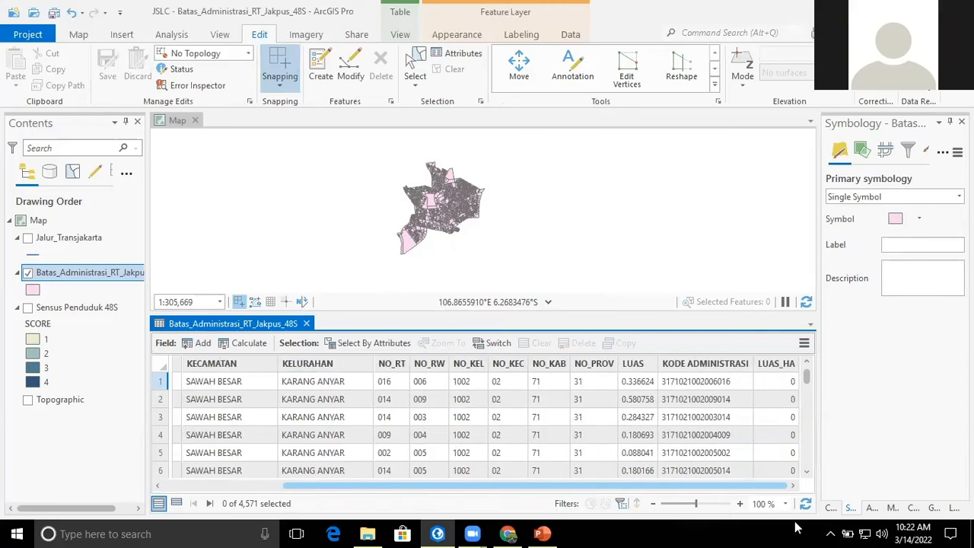
right_click(777, 370)
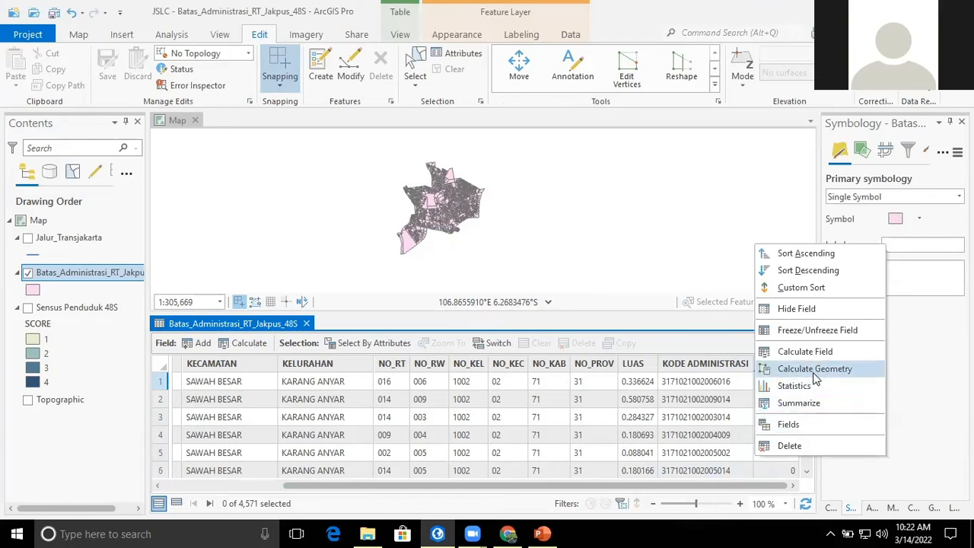
left_click(814, 371)
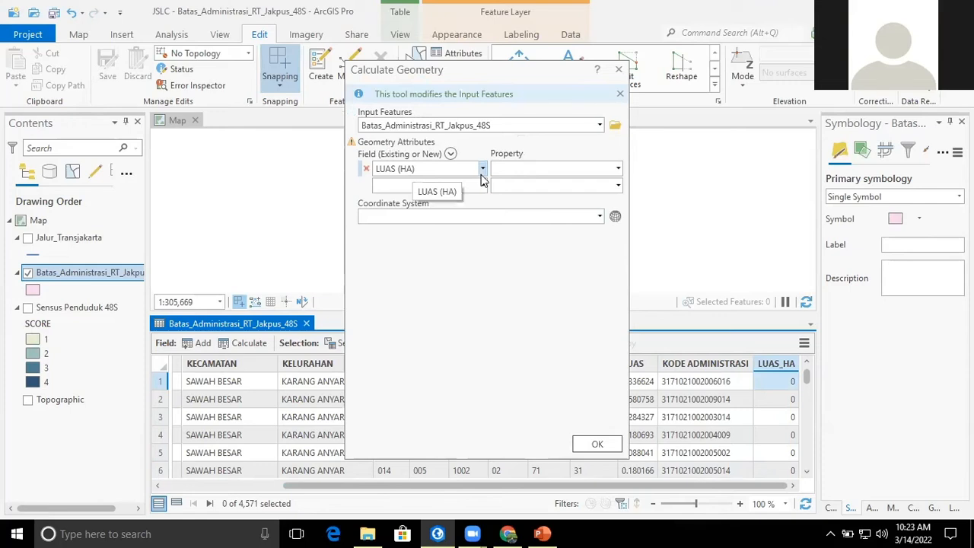
left_click(618, 174)
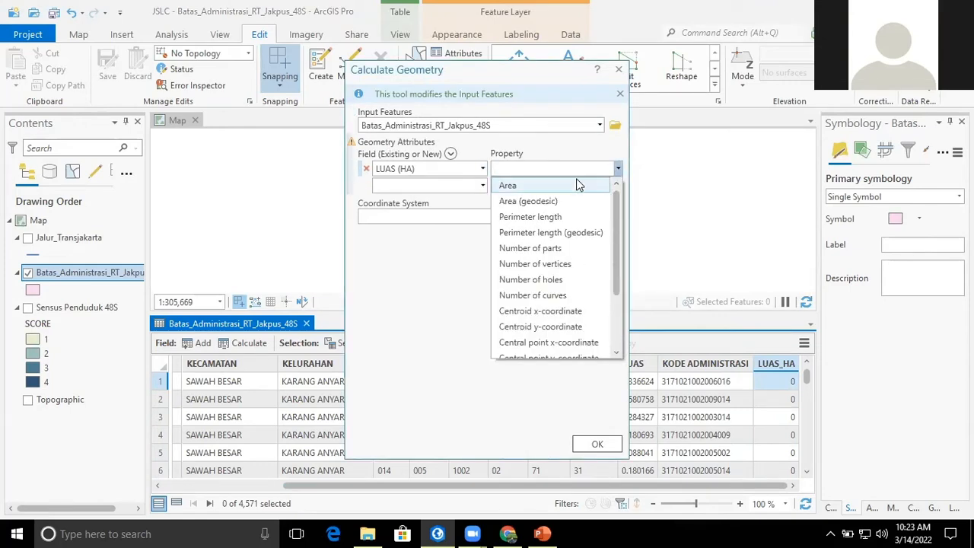
left_click(558, 184)
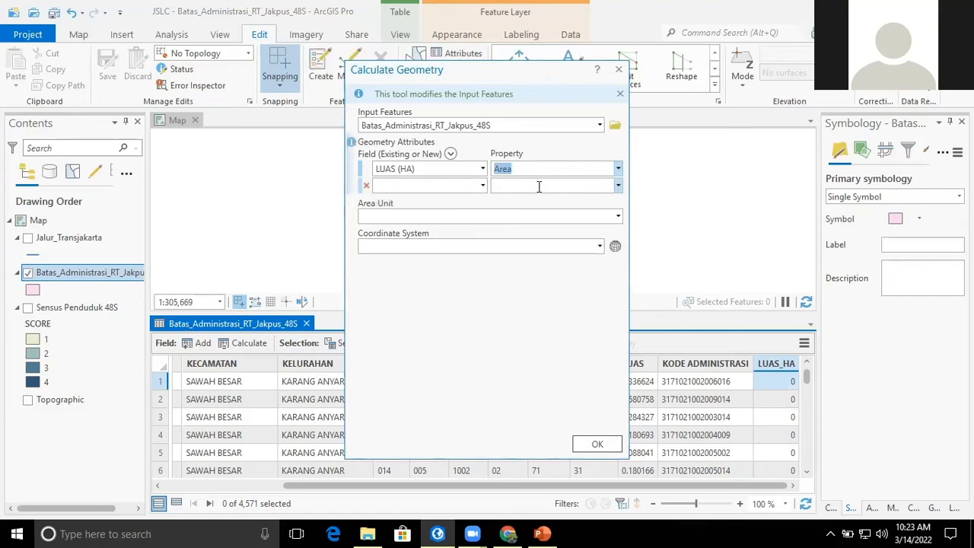
Set the area unit to Hectares and the coordinate system to that of Batas_Administrasi_RT_Jakpus_48S, WGS_1984_UTM_Zone_48S, and run the calculation.
left_click(618, 217)
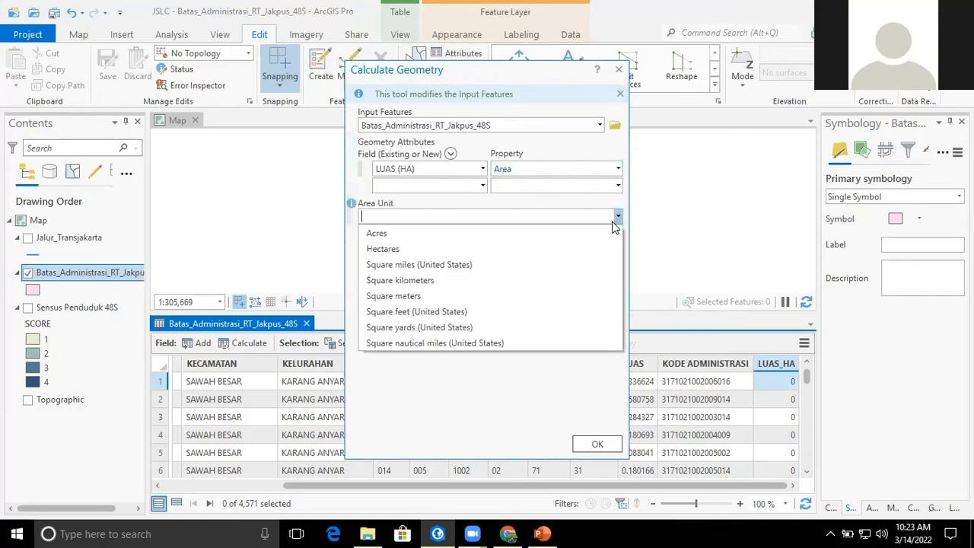
left_click(439, 248)
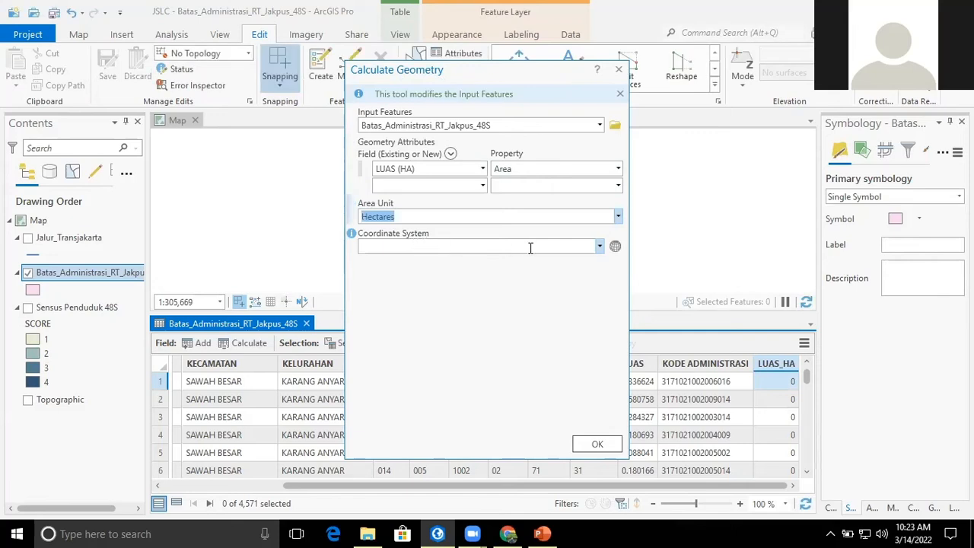
left_click(600, 246)
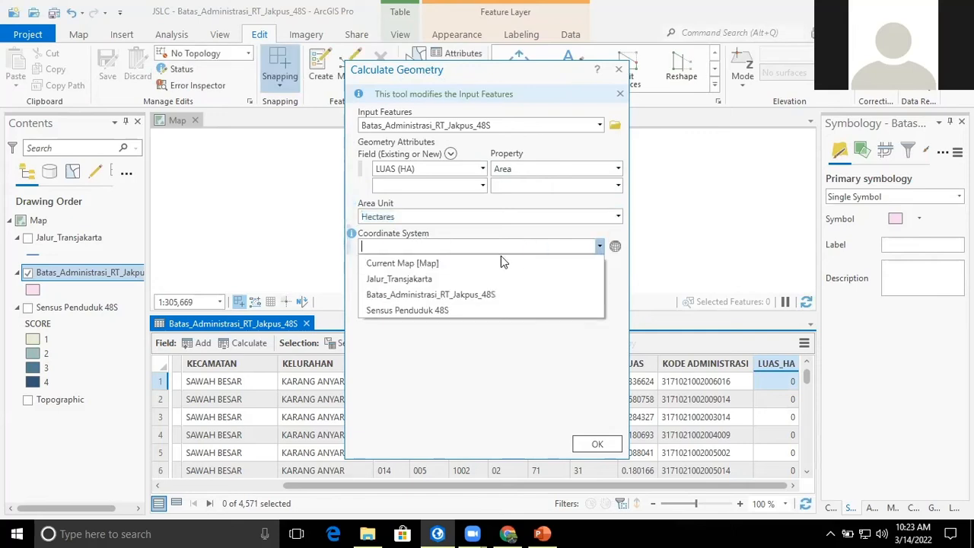
left_click(448, 296)
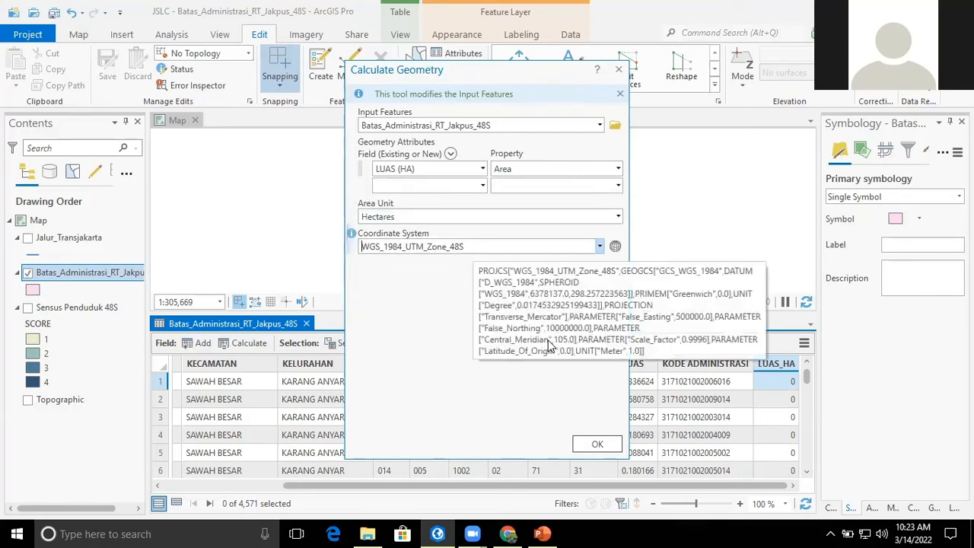
left_click(597, 444)
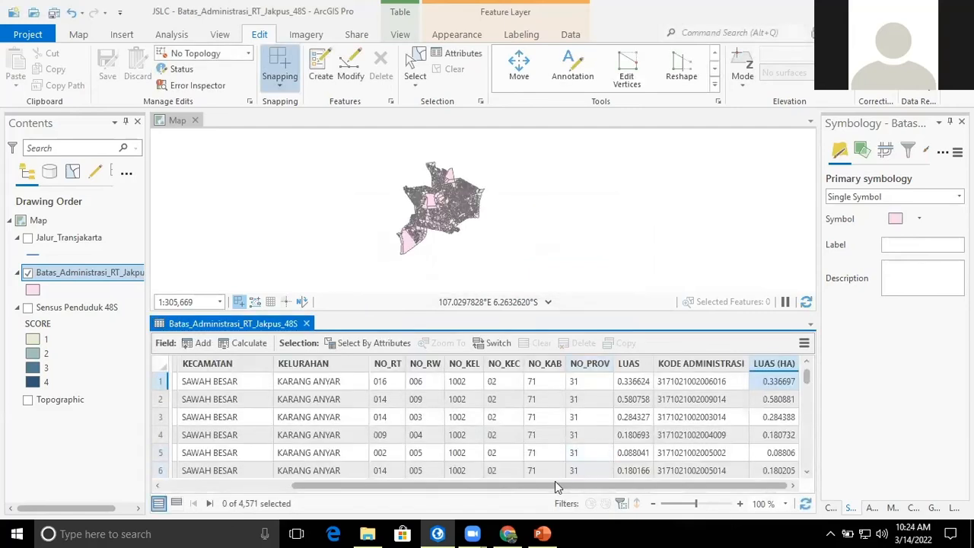
Review the calculated LUAS (HA) values down the table against the existing LUAS column, then close the table.
scroll(770, 434, "down", 2)
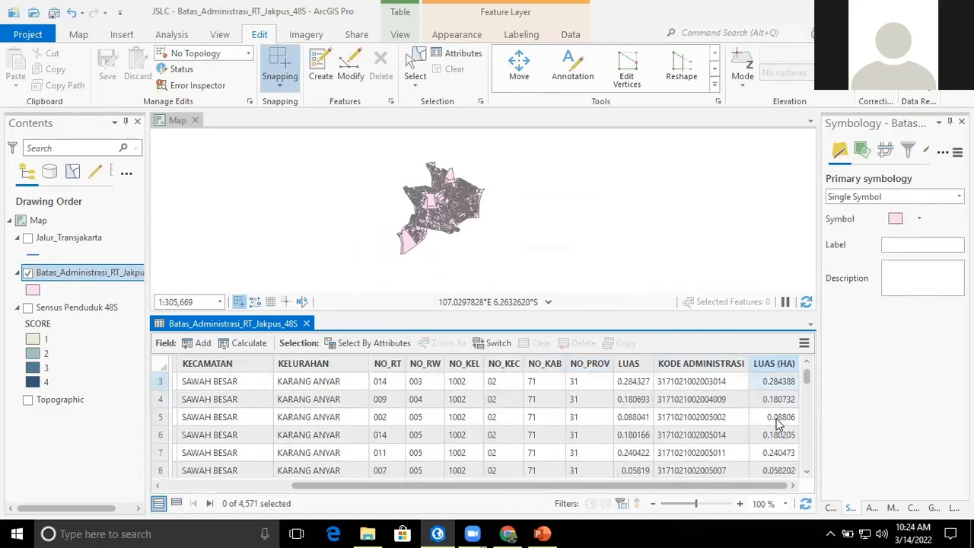
scroll(775, 427, "down", 3)
scroll(776, 426, "down", 6)
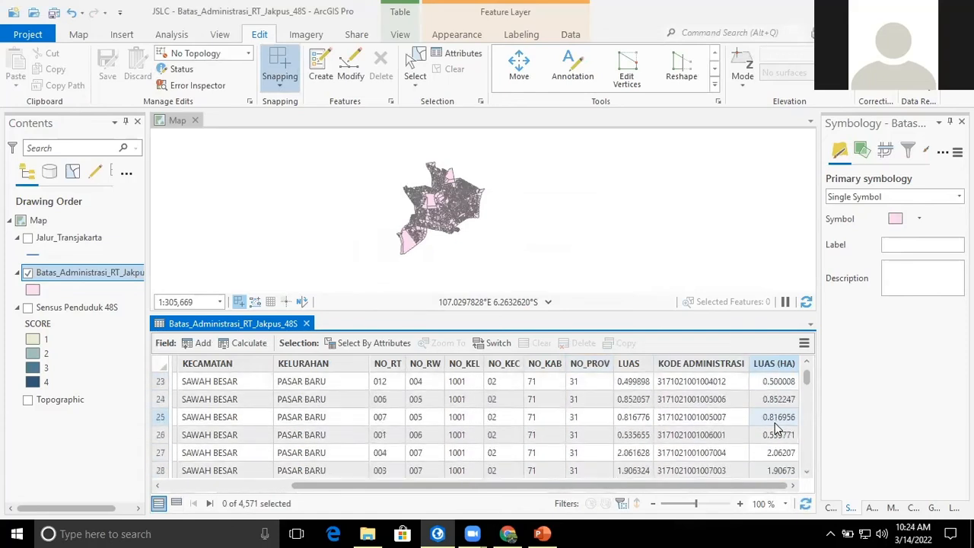
scroll(776, 429, "down", 5)
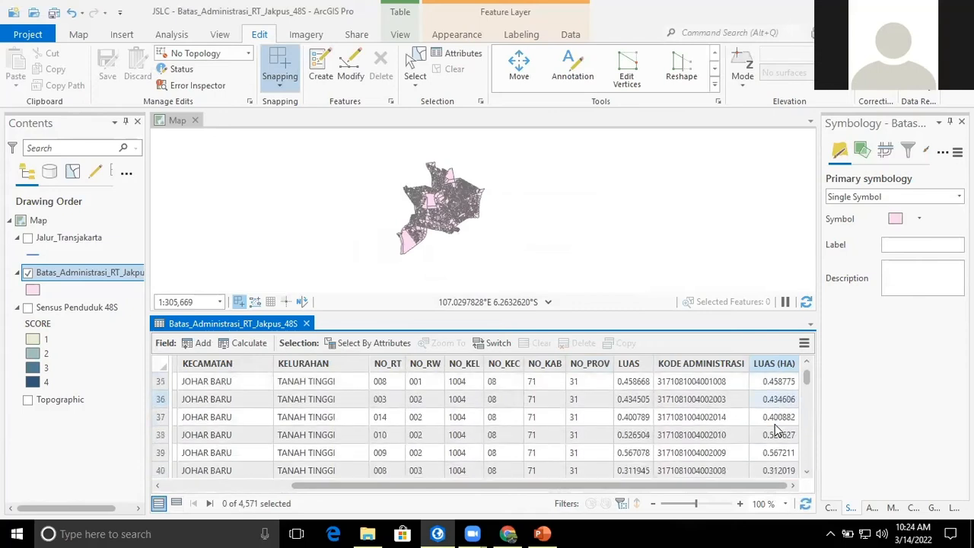
scroll(776, 429, "down", 3)
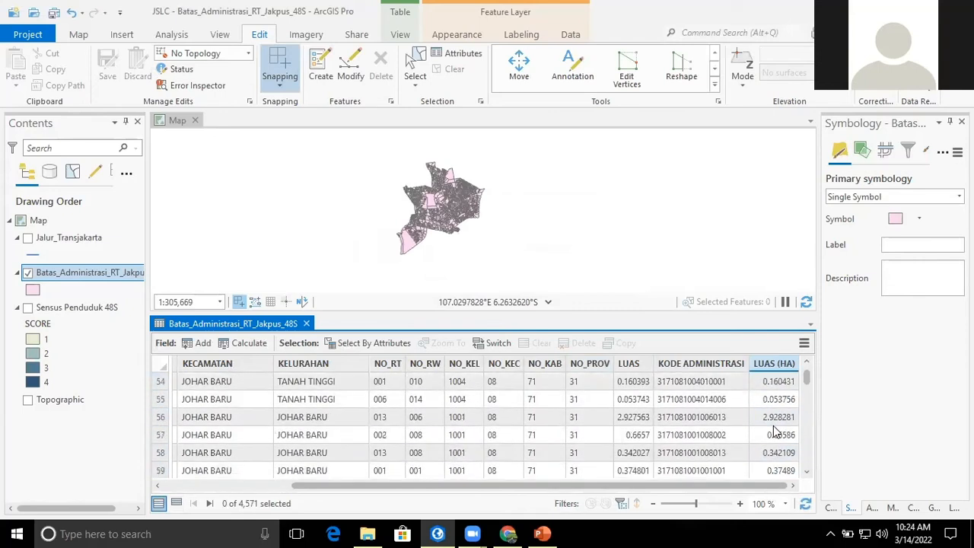
scroll(776, 429, "up", 2)
left_click(787, 435)
left_click(383, 439)
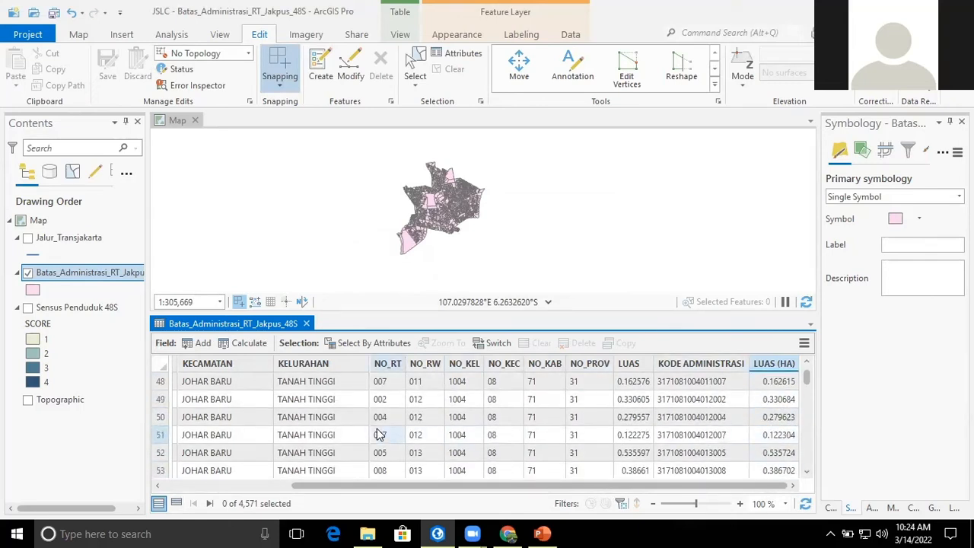
left_click(369, 440)
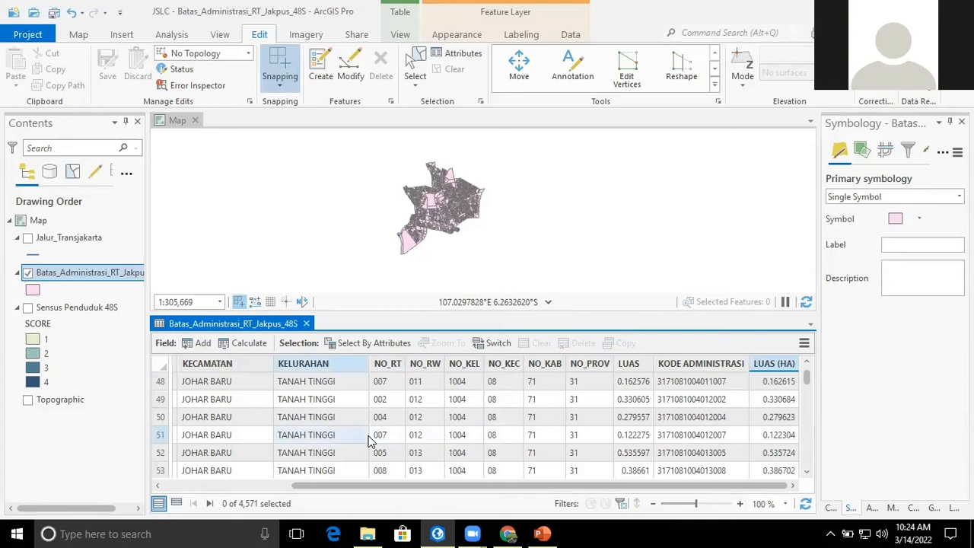
left_click(308, 324)
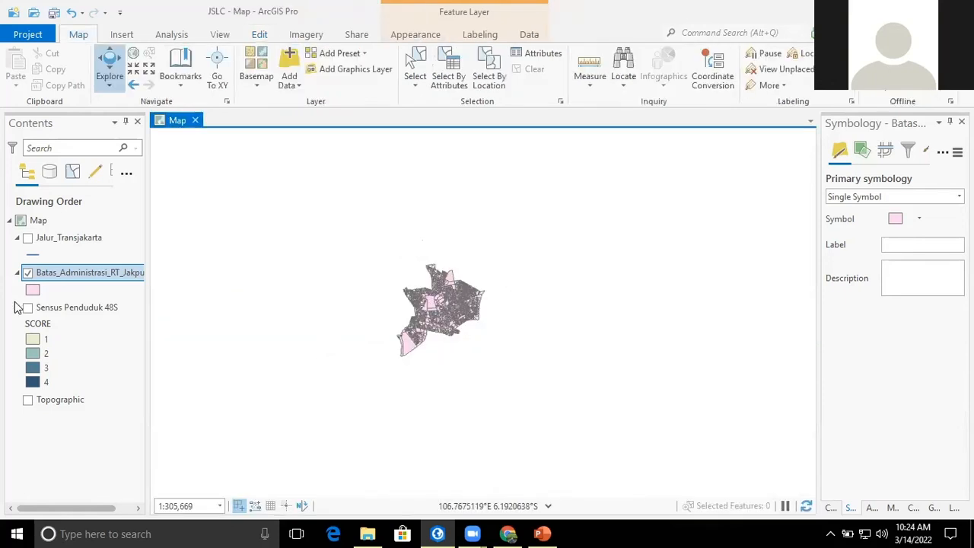
Show the Sensus Penduduk 48S layer instead of Batas_Administrasi_RT_Jakpus_48S and view its full extent on the map.
left_click(28, 273)
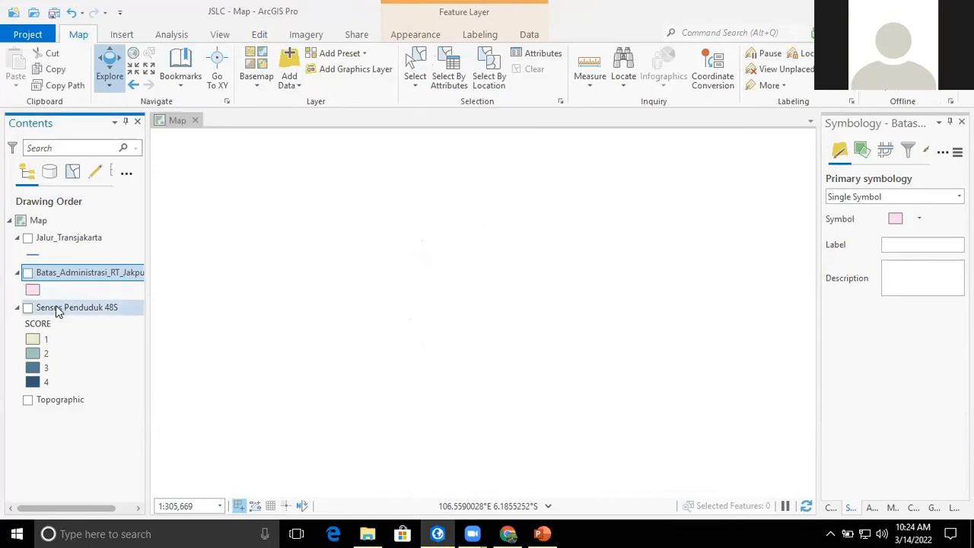
left_click(28, 309)
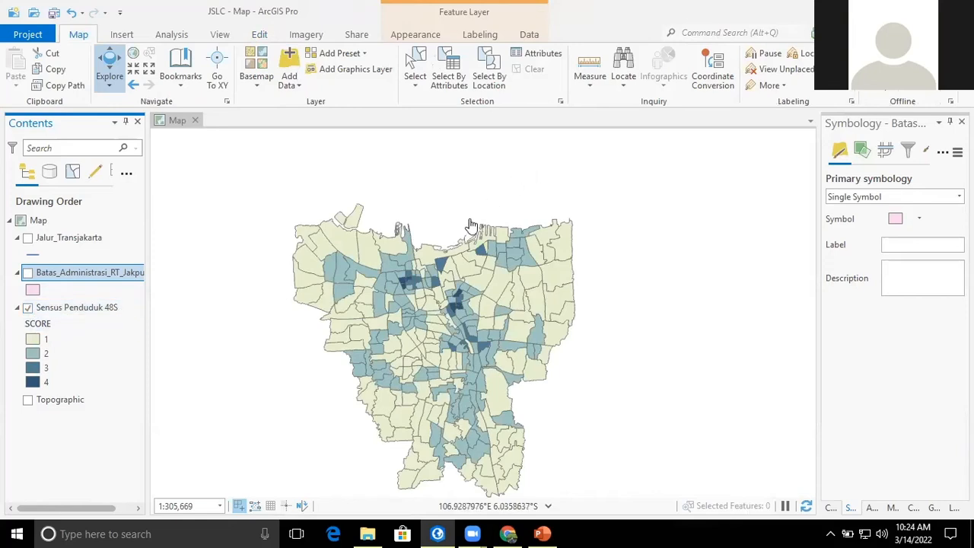
scroll(466, 222, "down", 3)
scroll(462, 282, "up", 1)
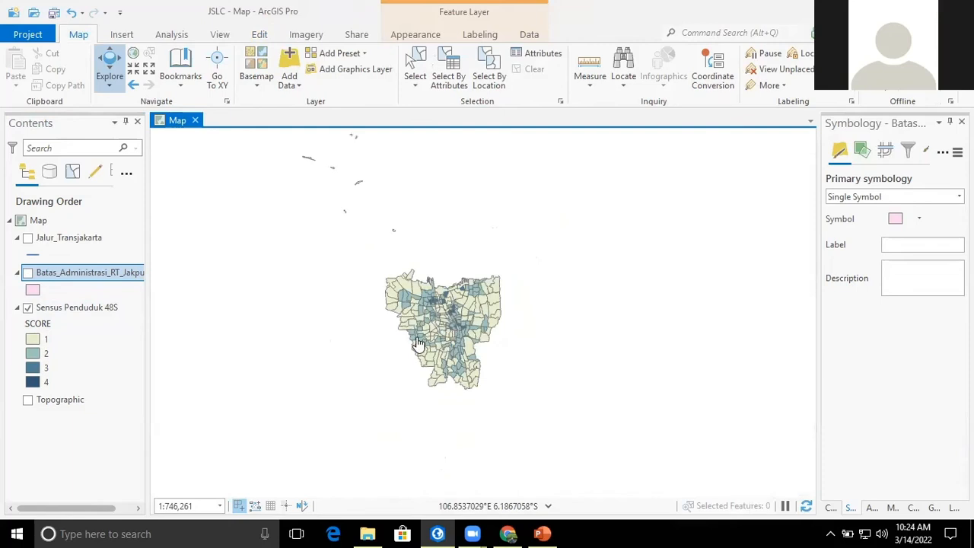
Start a new definition query in the Sensus Penduduk 48S layer properties, using WADMKK as the field.
right_click(58, 307)
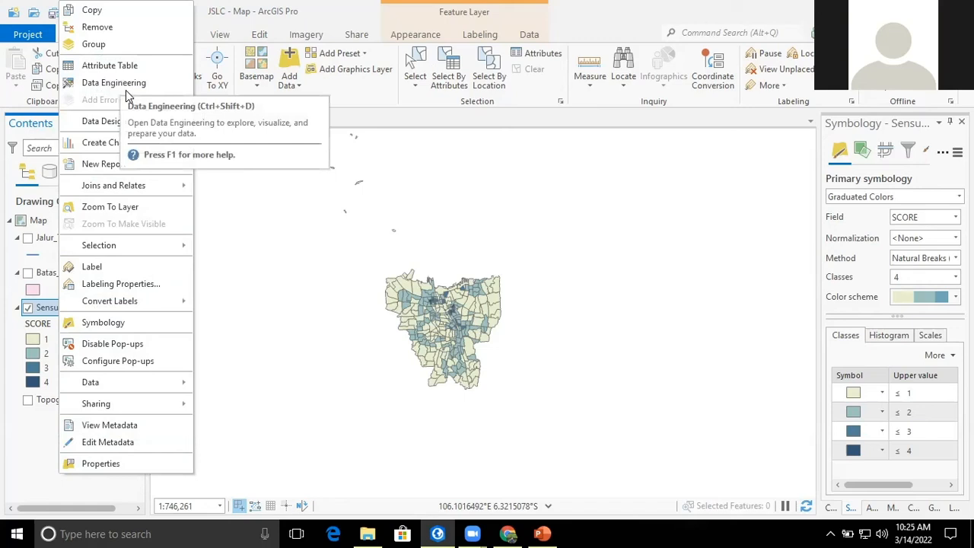
left_click(103, 463)
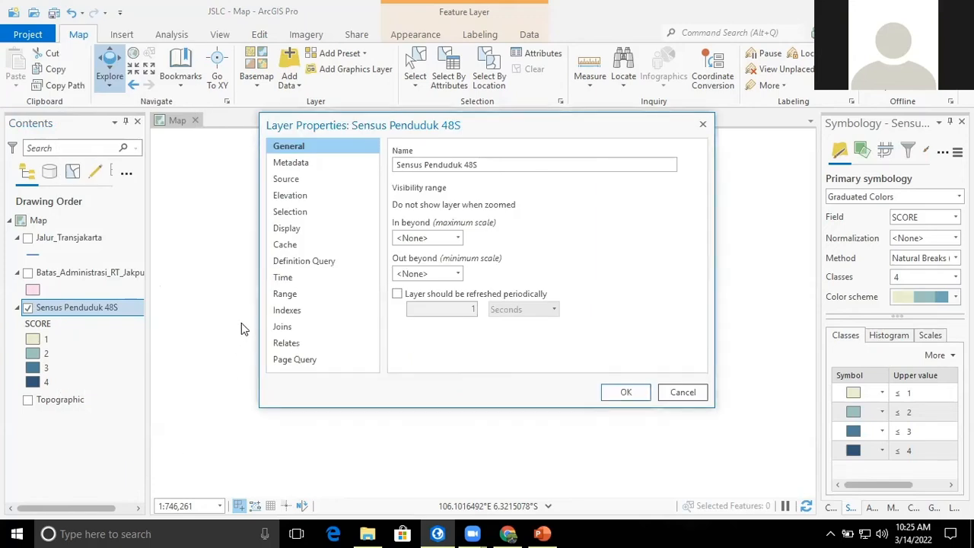
left_click(296, 263)
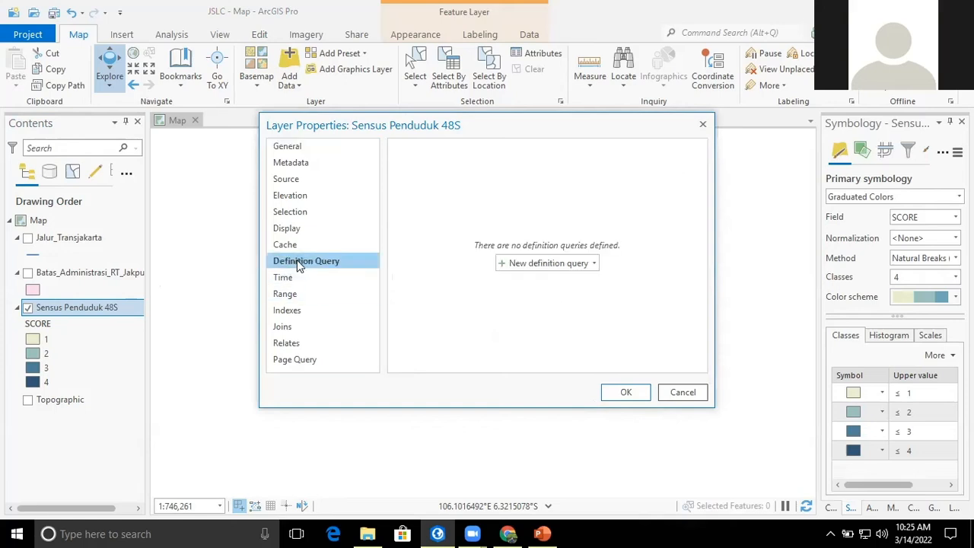
left_click(560, 265)
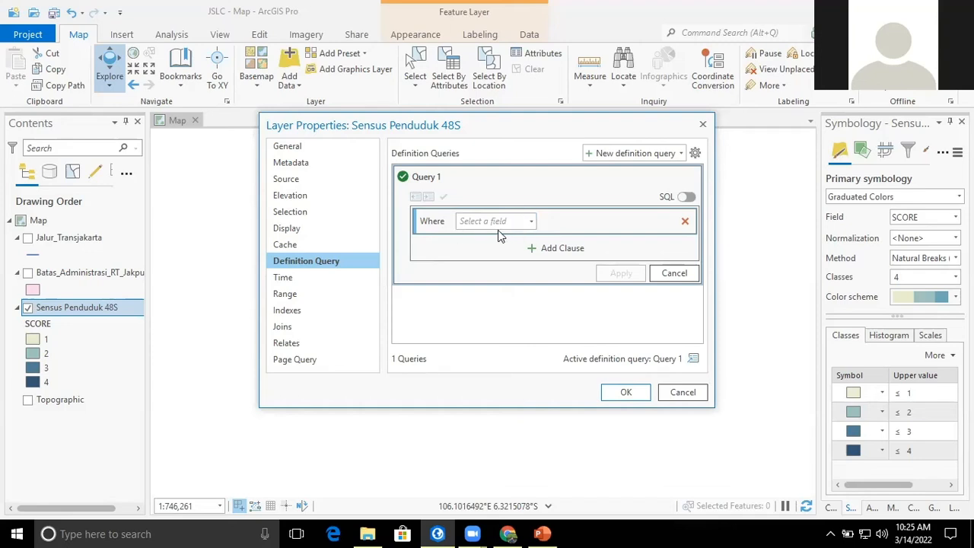
left_click(532, 222)
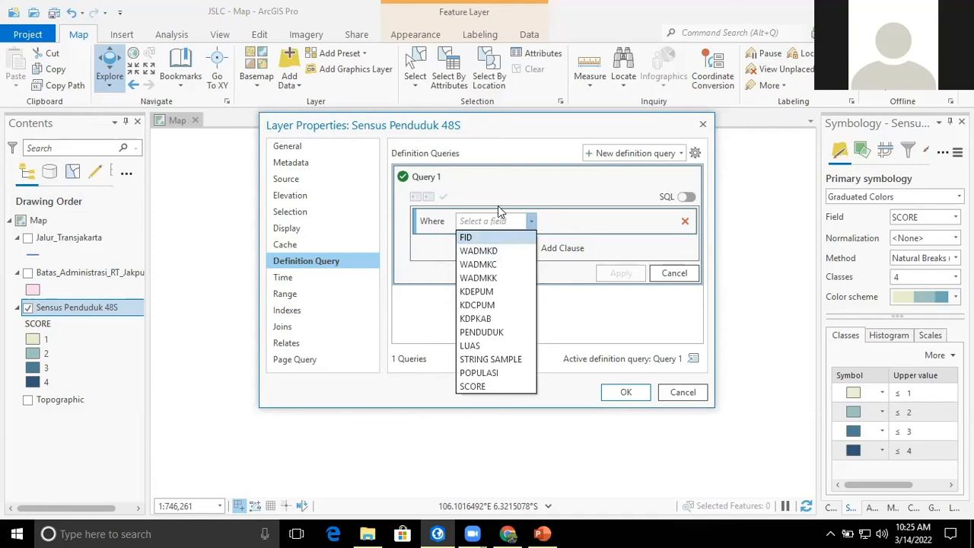
left_click(481, 278)
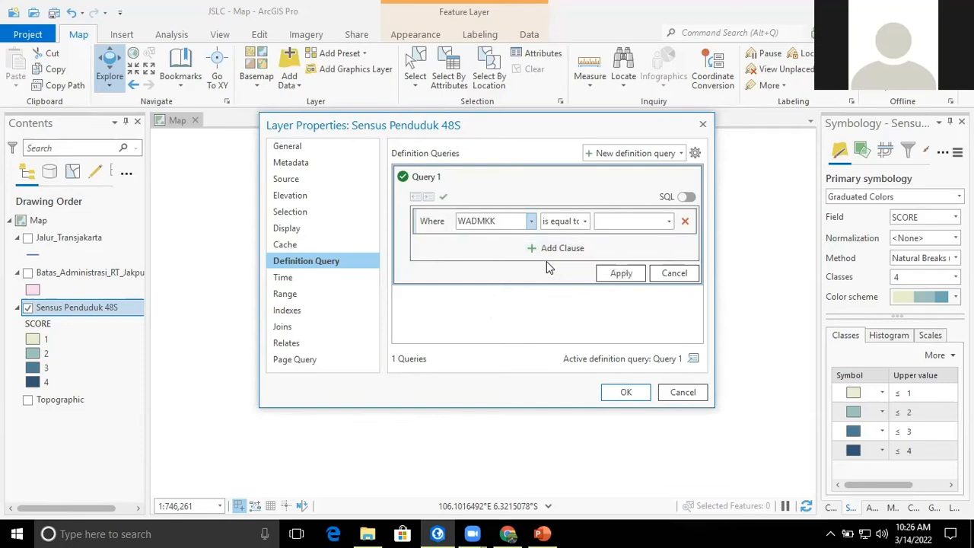
Complete the WADMKK clause with the operator "is equal to" and the value JAKARTA PUSAT.
left_click(586, 220)
scroll(582, 373, "down", 1)
scroll(584, 374, "up", 1)
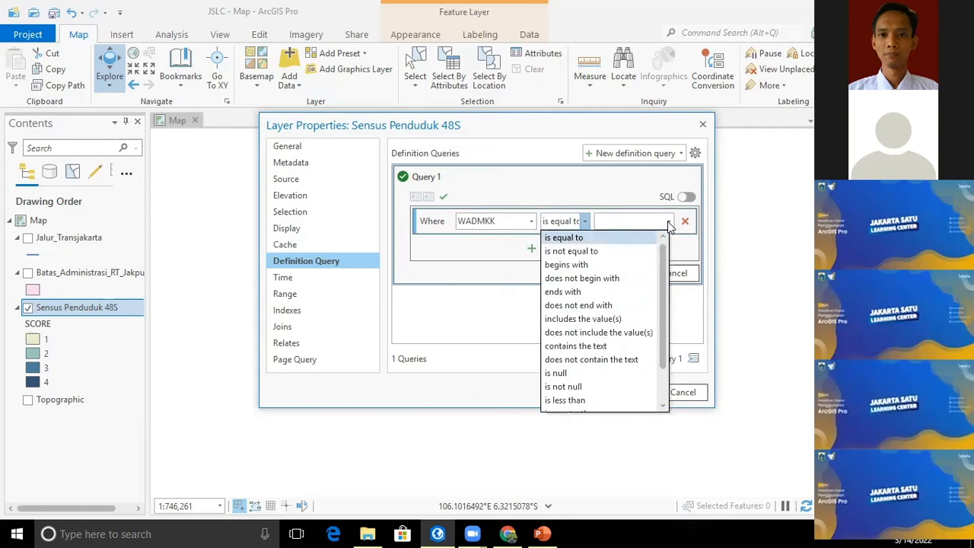
left_click(584, 238)
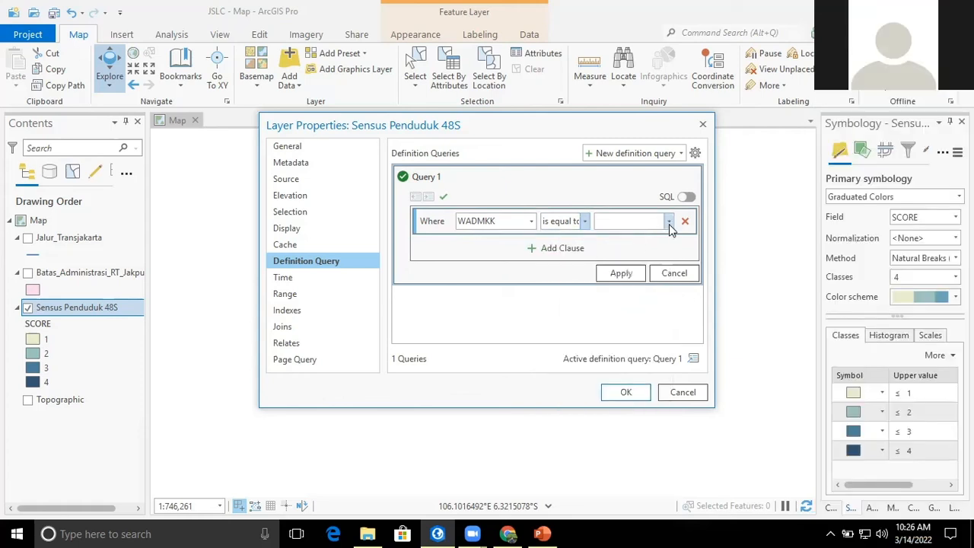
left_click(669, 223)
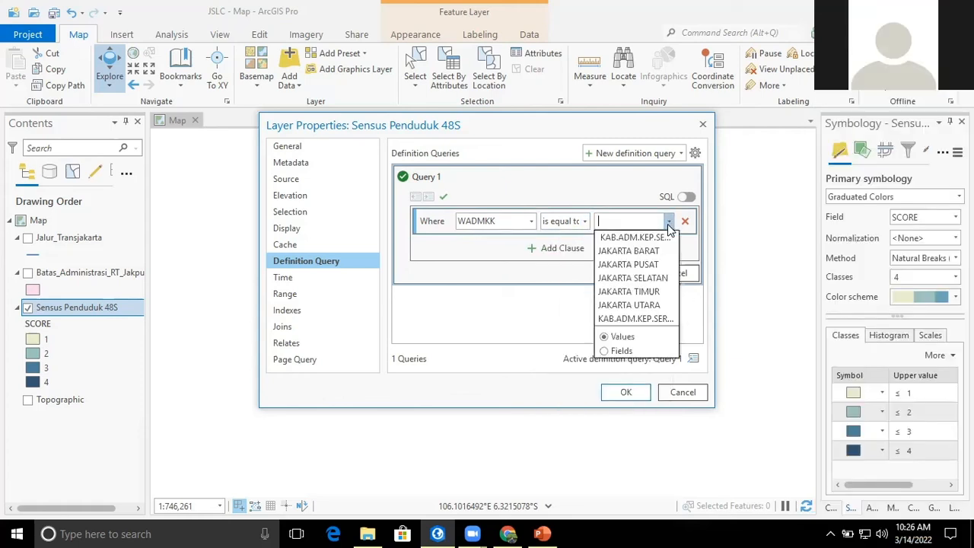
left_click(631, 270)
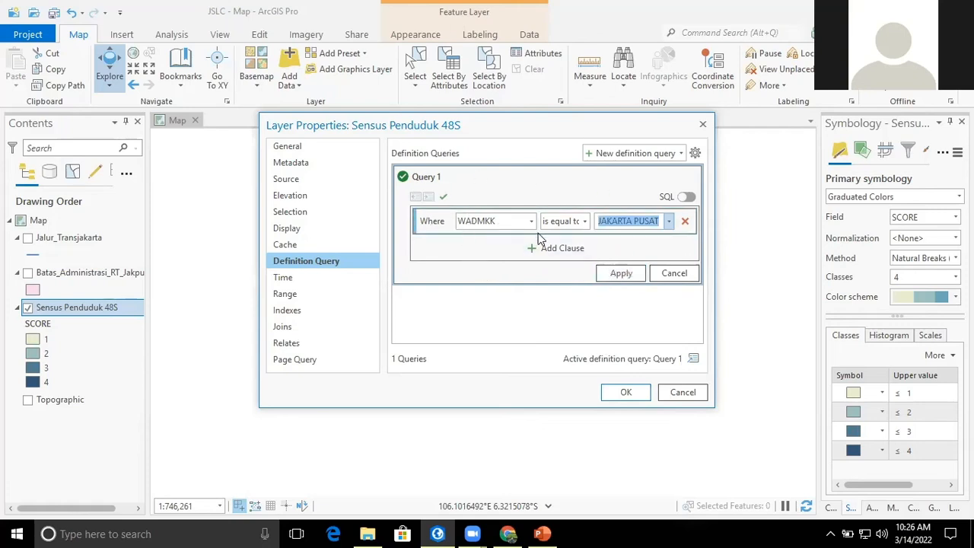
Change the clause operator to "is not equal to", apply the query to the layer and inspect the filtered map.
left_click(591, 218)
left_click(582, 221)
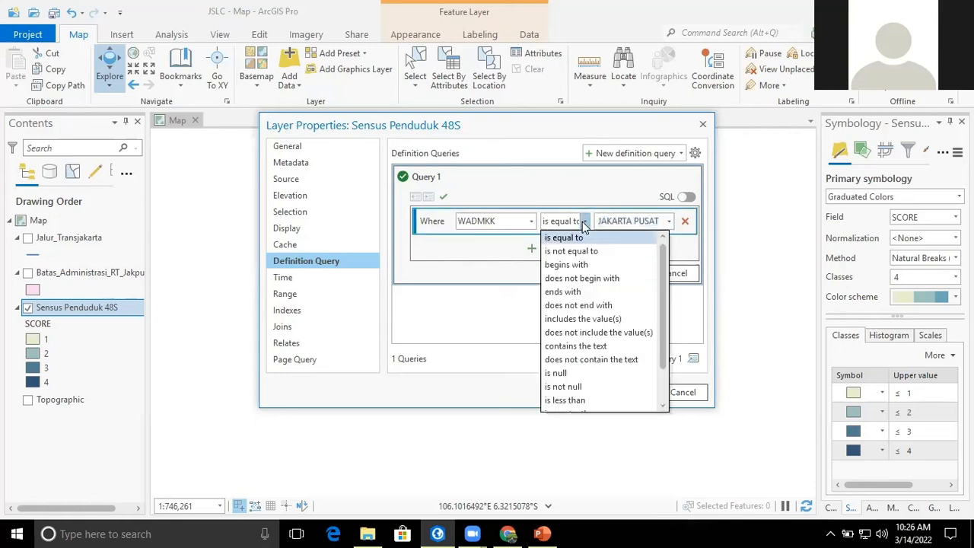
left_click(581, 244)
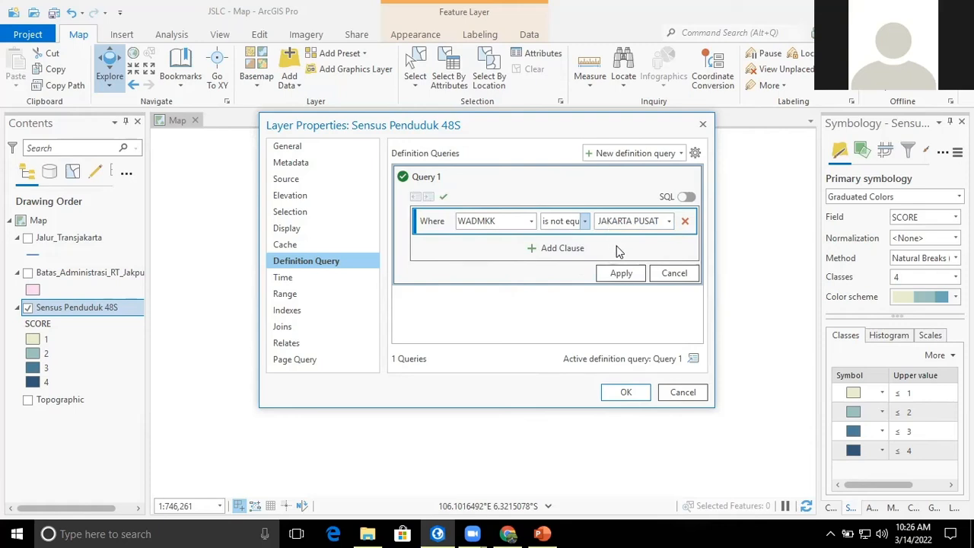
left_click(585, 226)
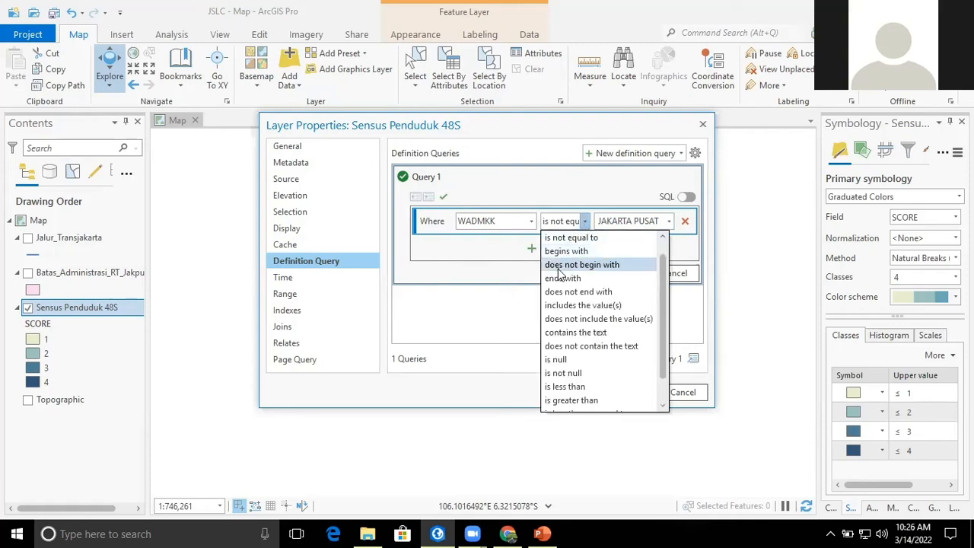
scroll(560, 277, "down", 1)
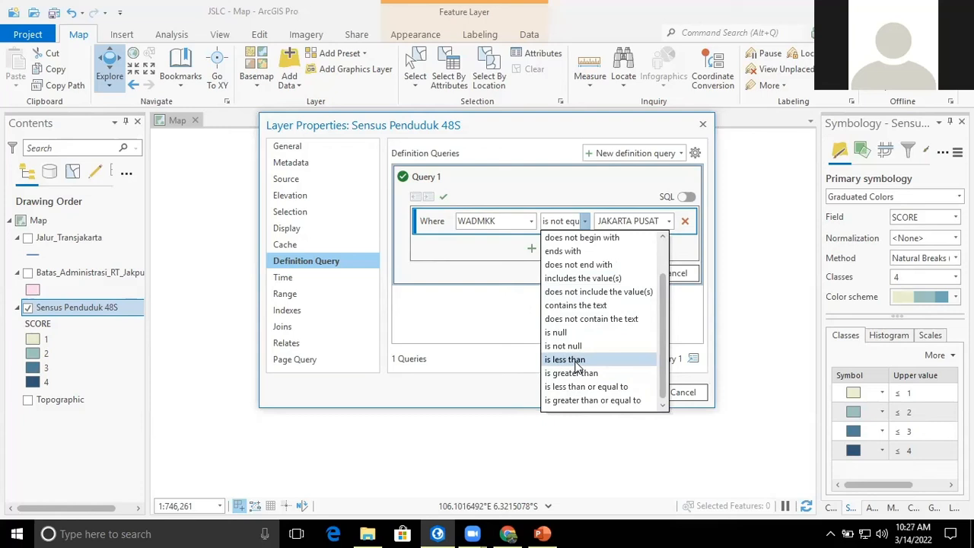
left_click(490, 298)
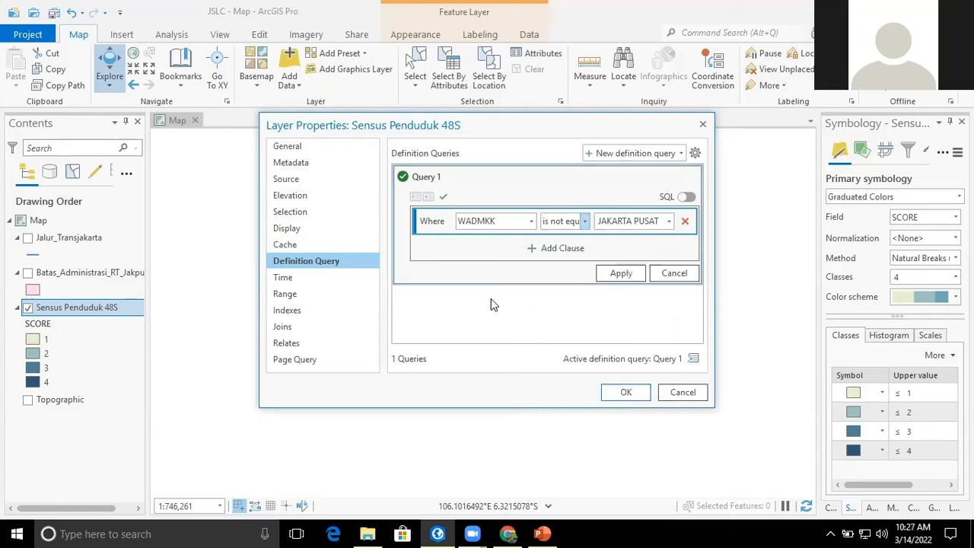
left_click(626, 274)
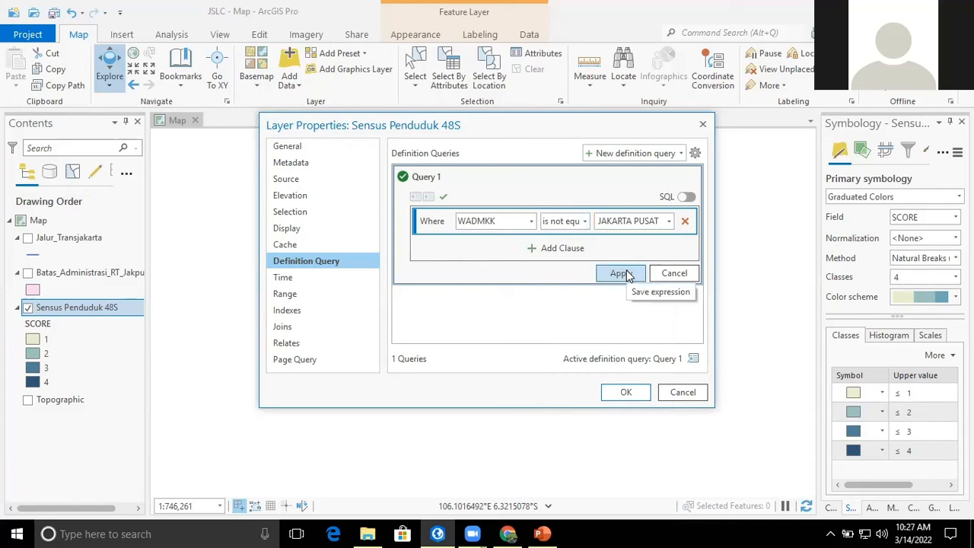
left_click(625, 392)
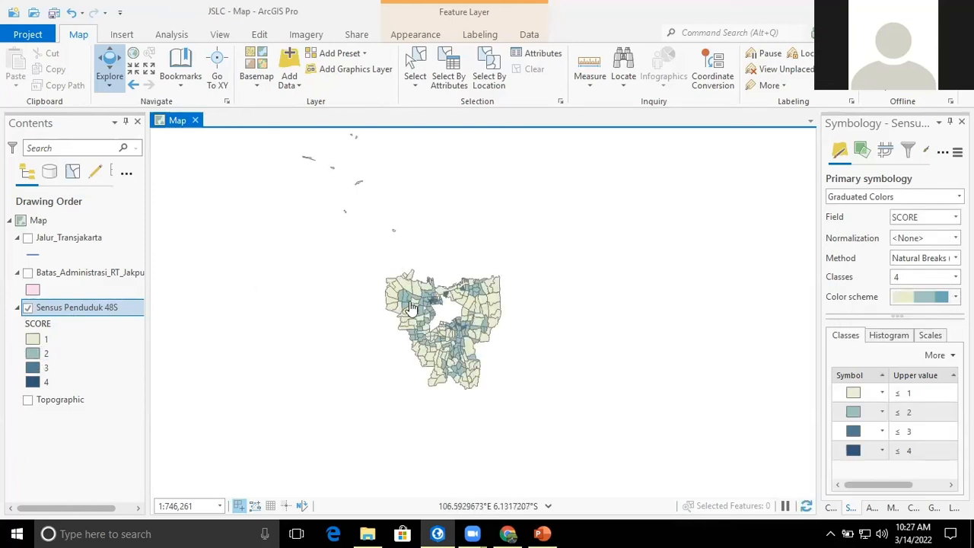
scroll(429, 321, "up", 1)
scroll(429, 321, "up", 1)
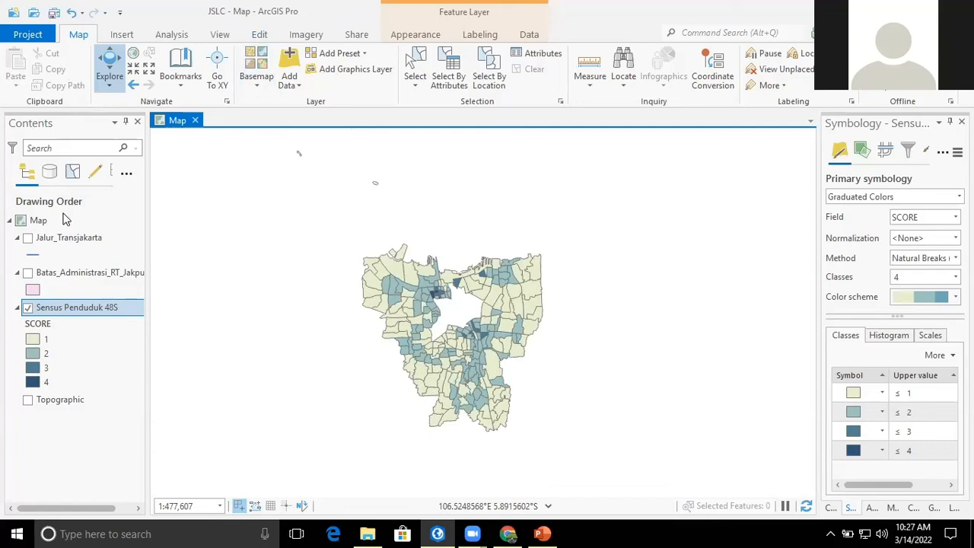
Reopen the Sensus Penduduk 48S definition query for editing and set the WADMKK clause operator to "is equal to".
right_click(76, 306)
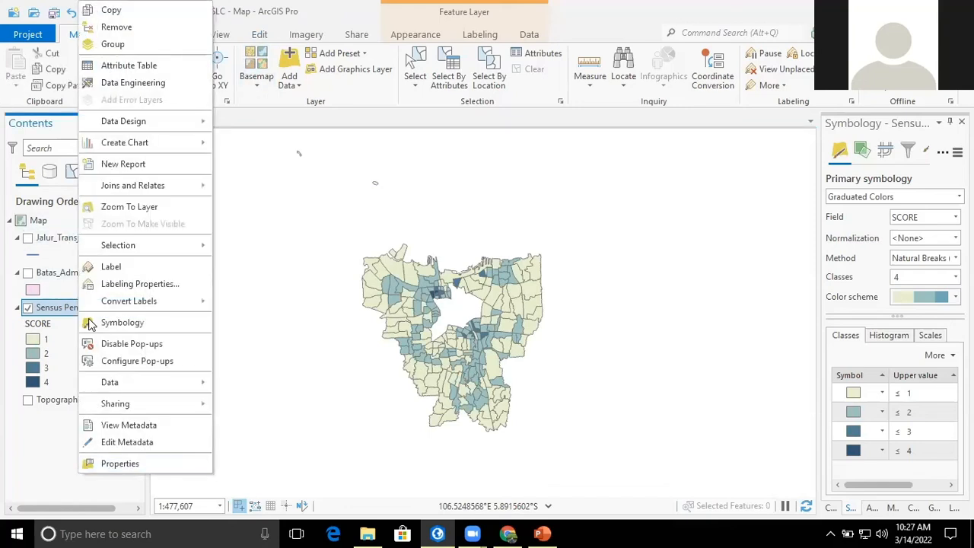
left_click(122, 464)
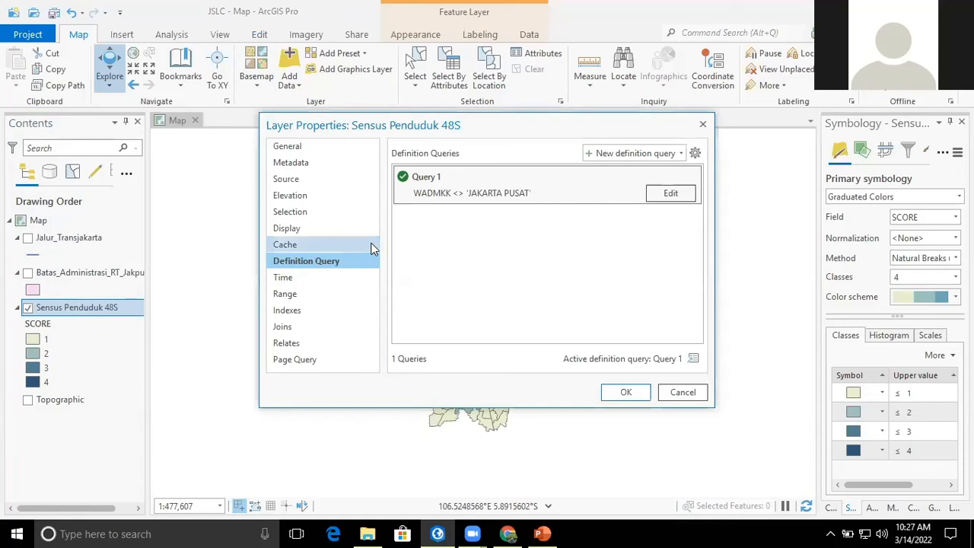
left_click(668, 195)
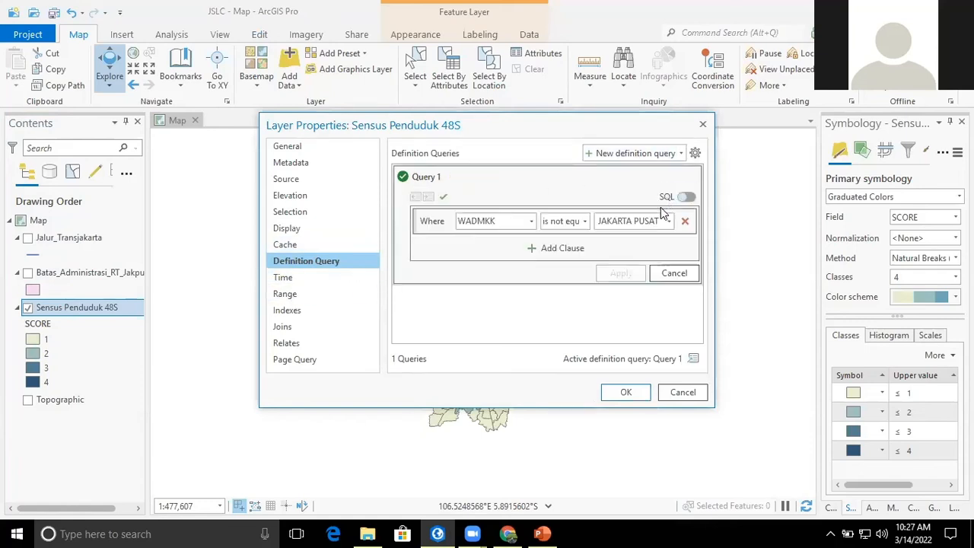
left_click(586, 222)
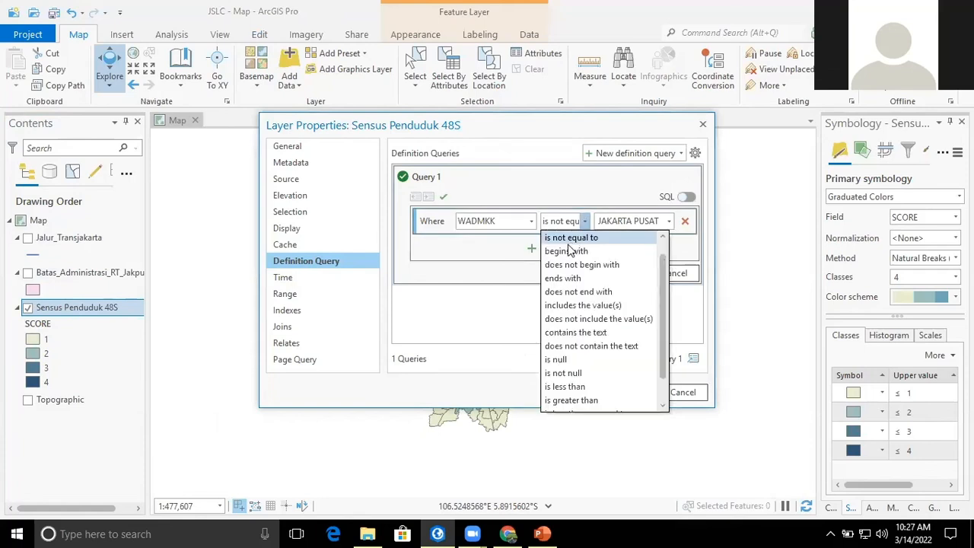
scroll(572, 242, "up", 1)
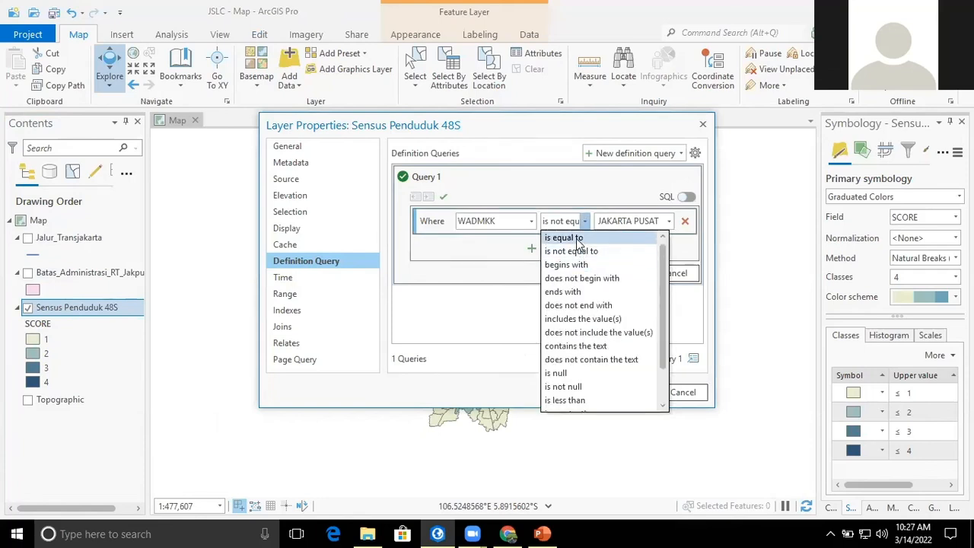
left_click(564, 237)
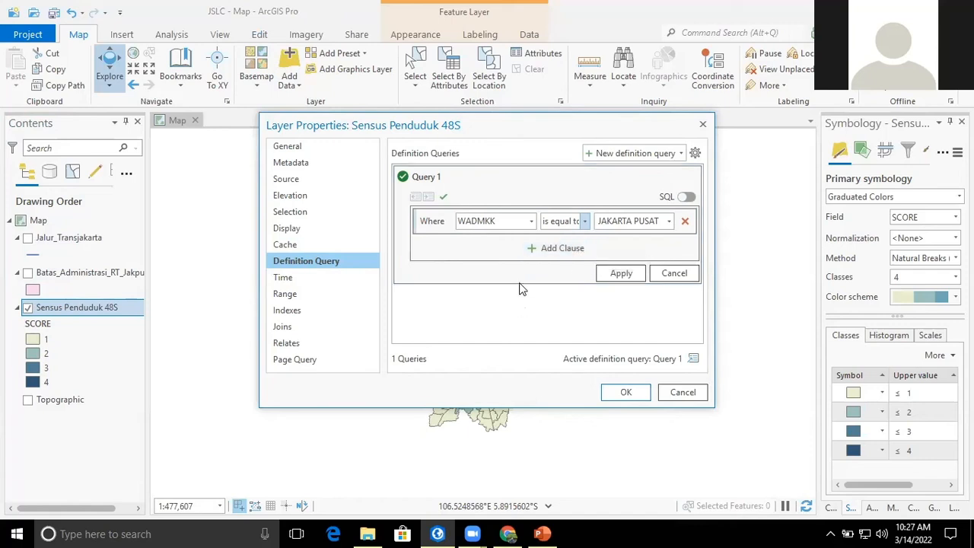
Add an And clause to the query requiring PENDUDUK "is less than" 3986.
left_click(565, 251)
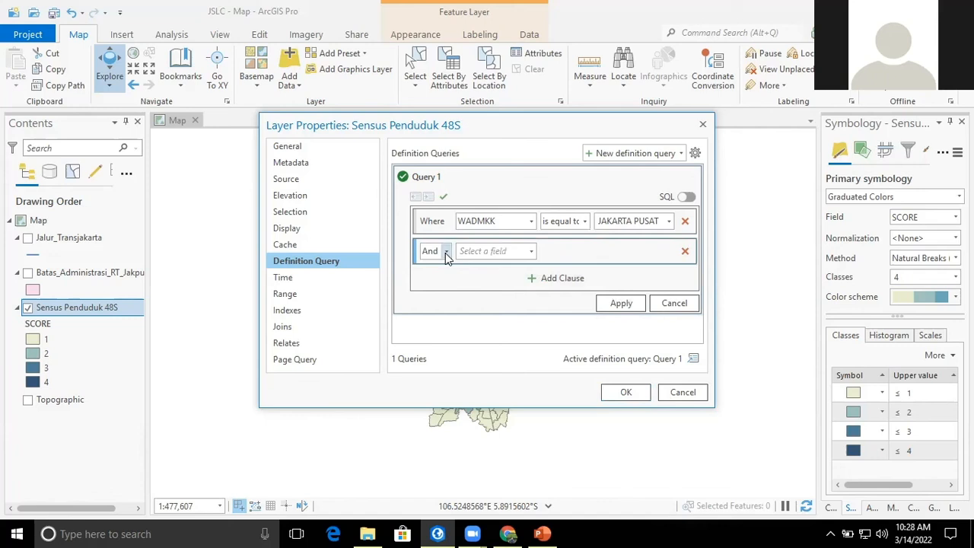
left_click(531, 252)
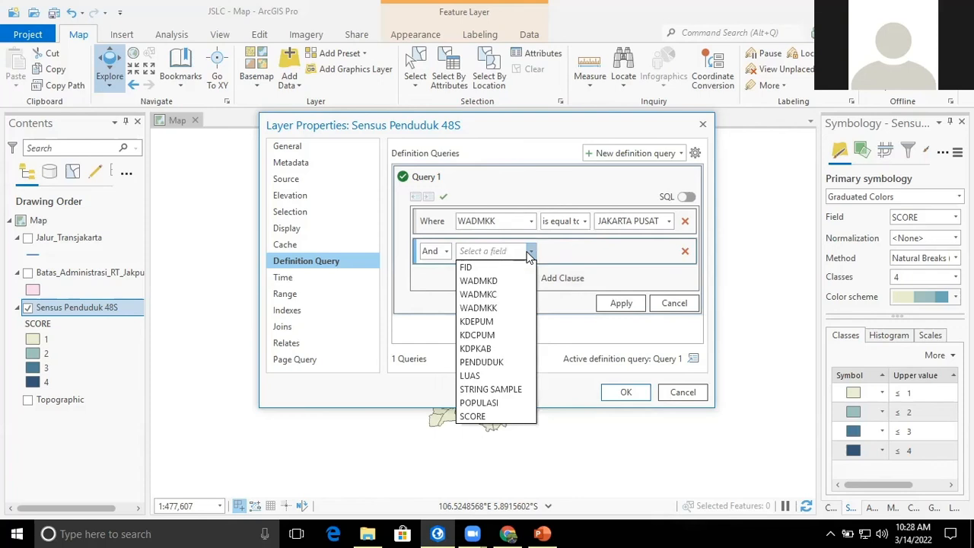
left_click(500, 364)
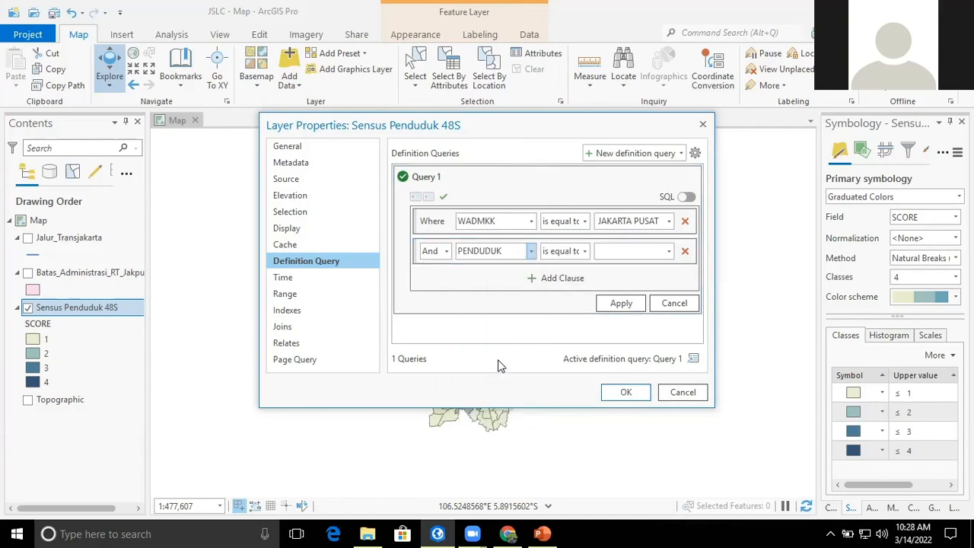
left_click(582, 251)
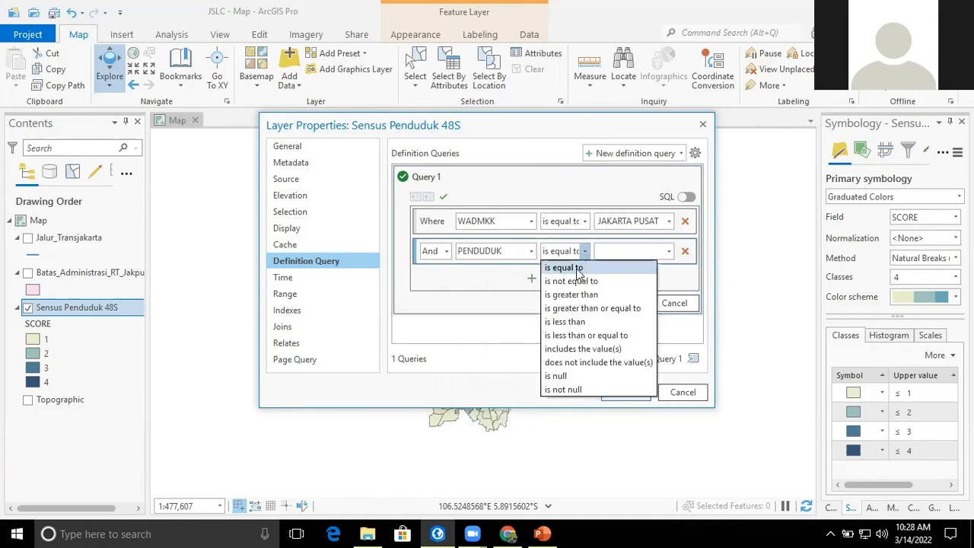
left_click(576, 322)
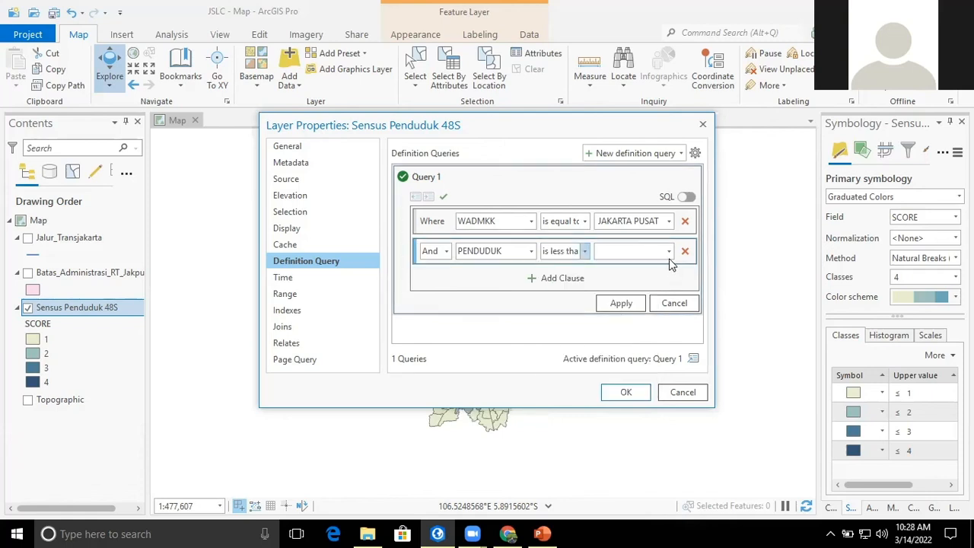
left_click(668, 252)
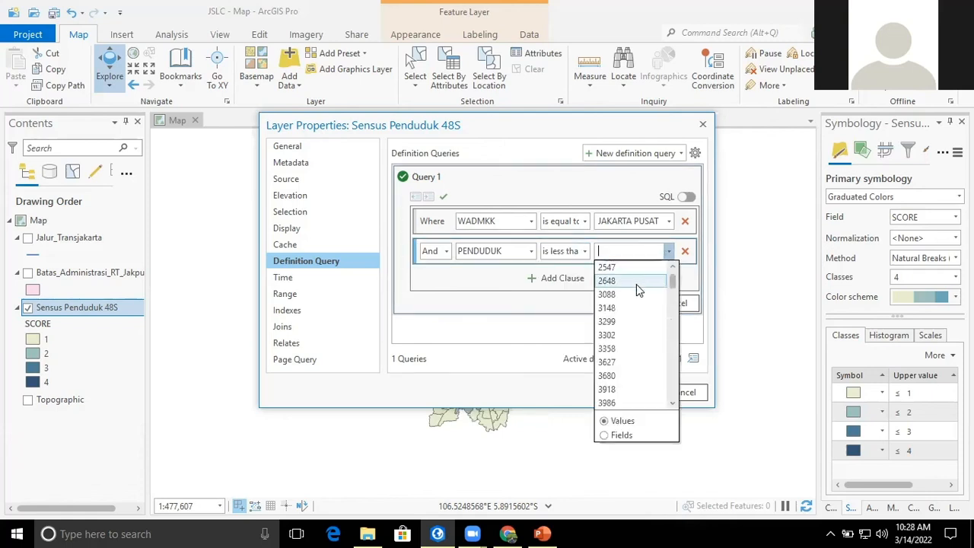
scroll(622, 350, "down", 1)
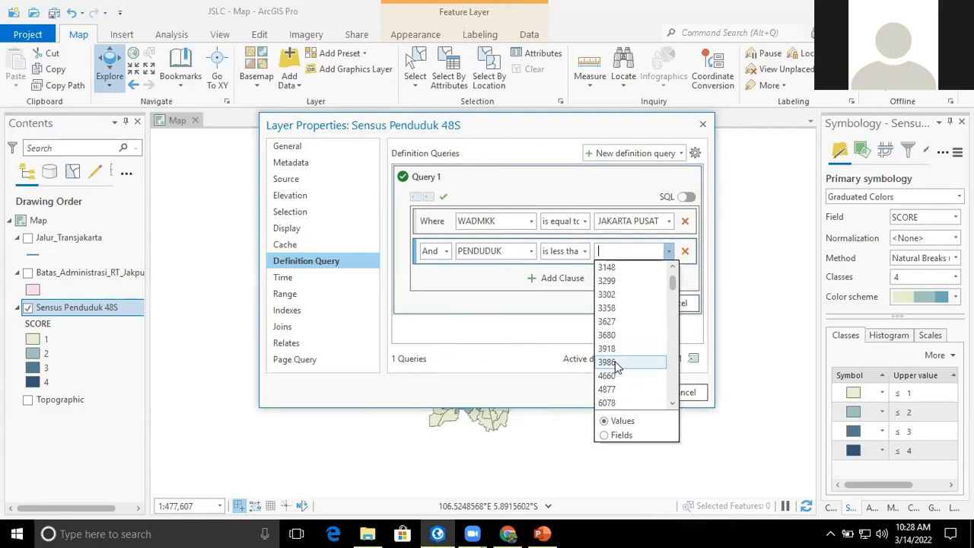
left_click(617, 362)
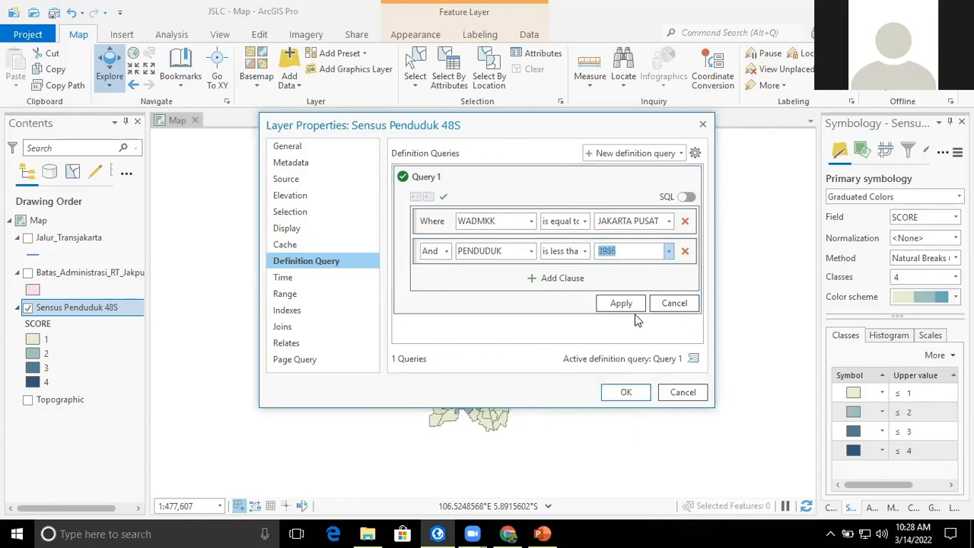
Add an Or clause to the query on the PENDUDUK field with the operator "is greater than".
left_click(554, 279)
left_click(446, 281)
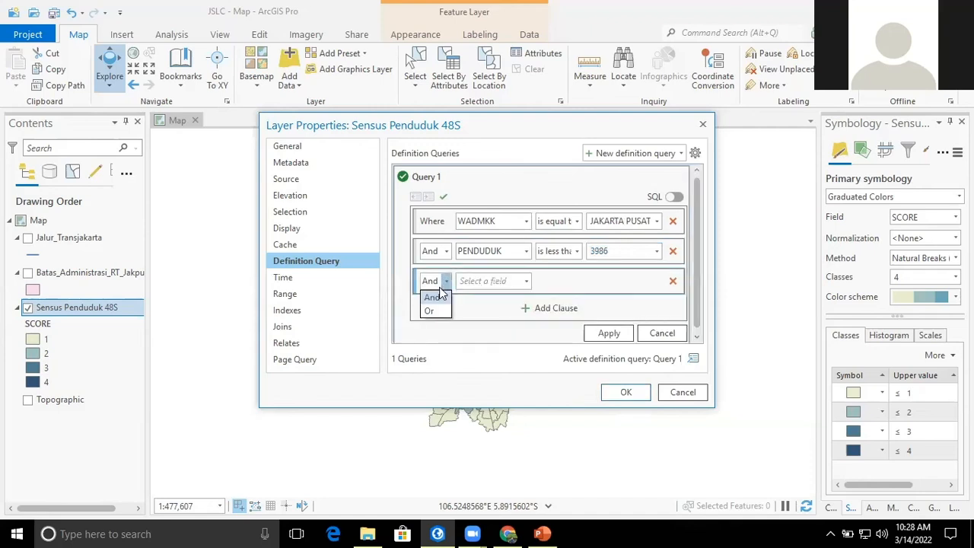
left_click(434, 310)
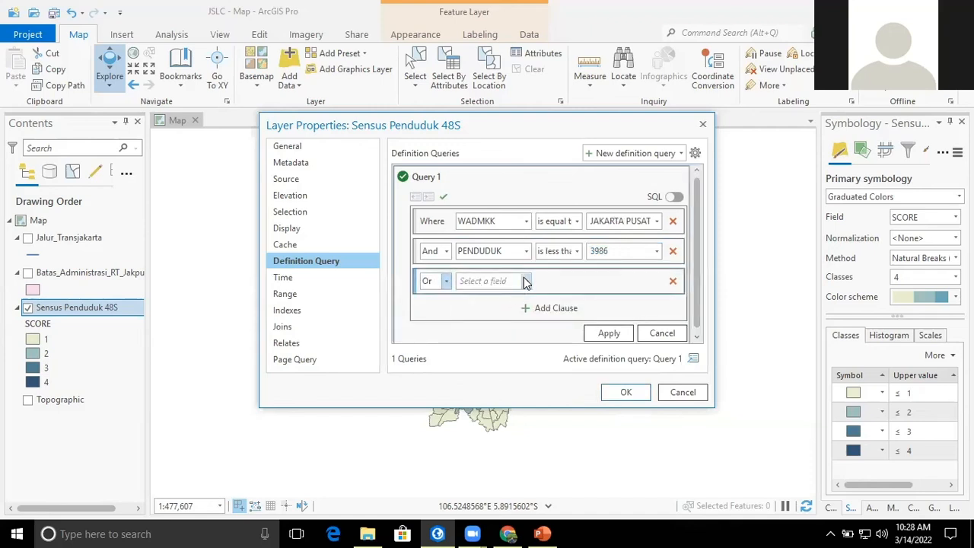
left_click(524, 281)
left_click(482, 392)
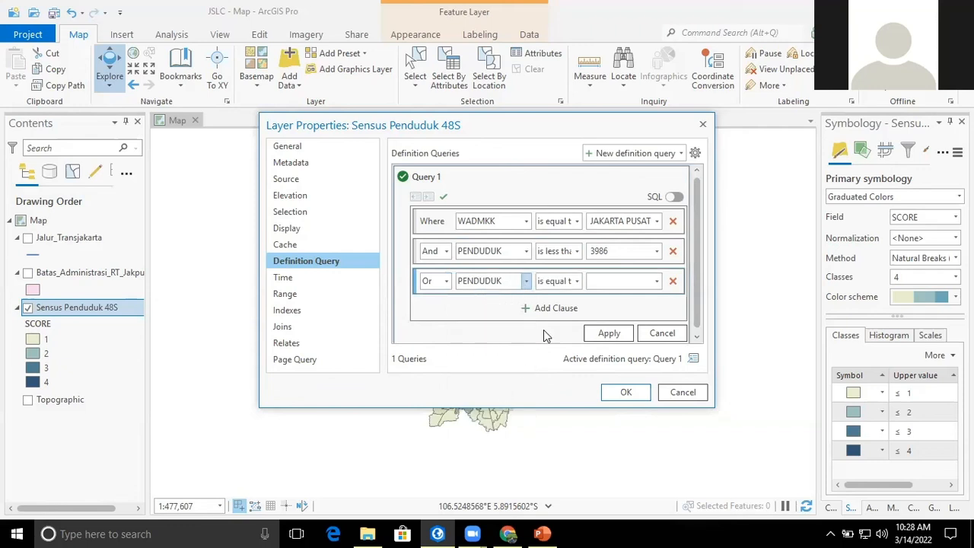
left_click(576, 282)
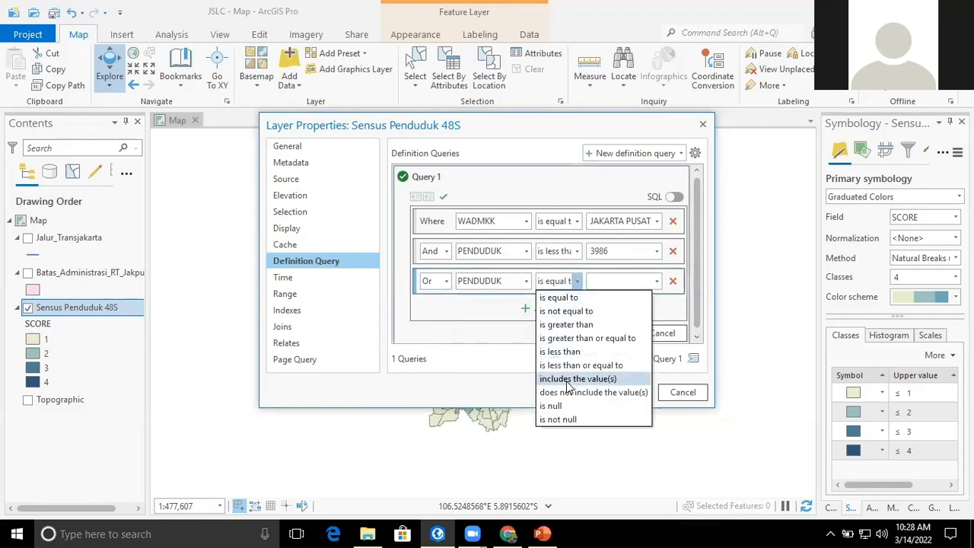
left_click(566, 324)
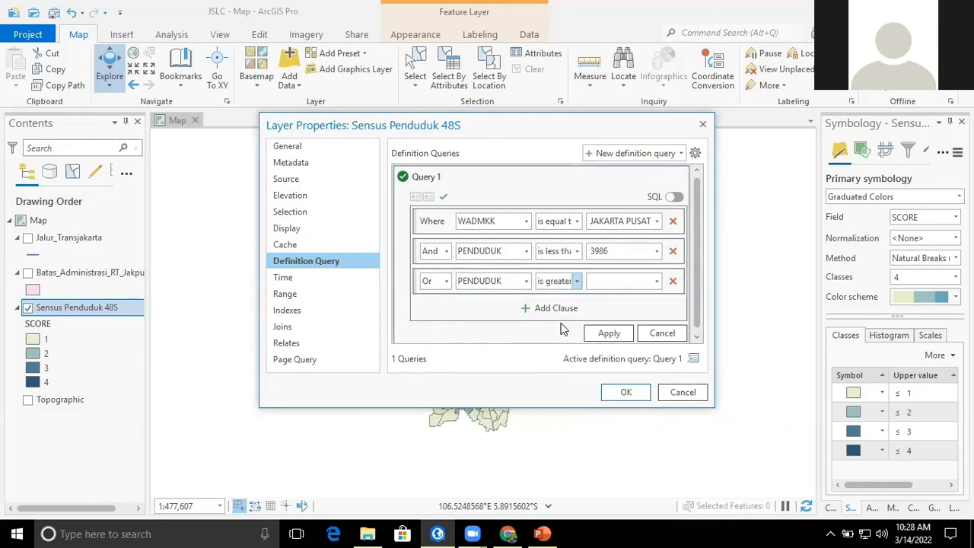
Browse the available PENDUDUK values for the Or clause and choose 10429.
left_click(658, 281)
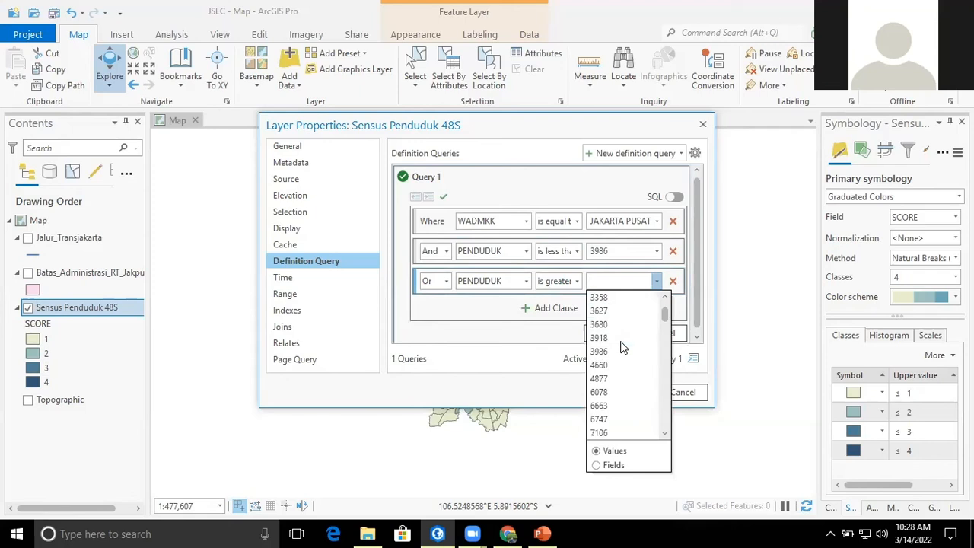
scroll(624, 348, "down", 3)
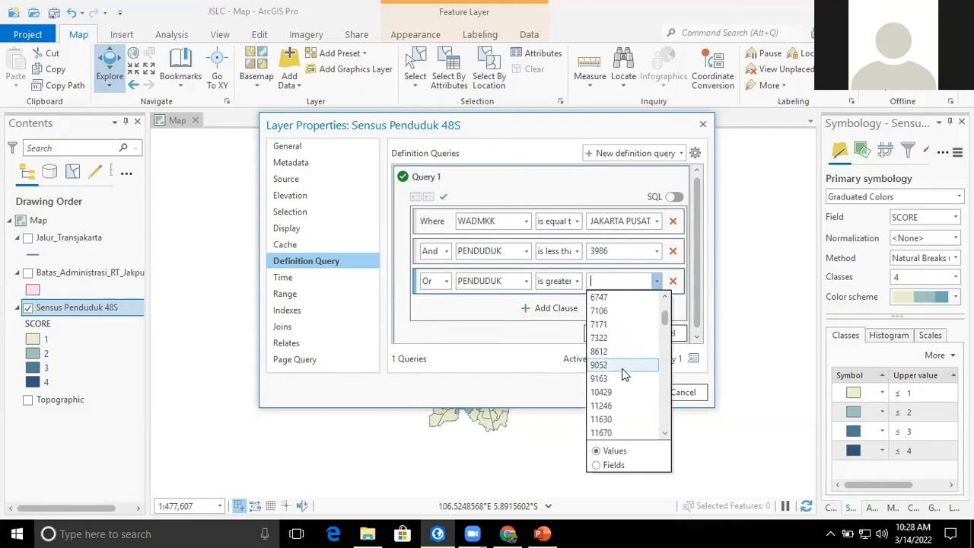
scroll(621, 394, "down", 1)
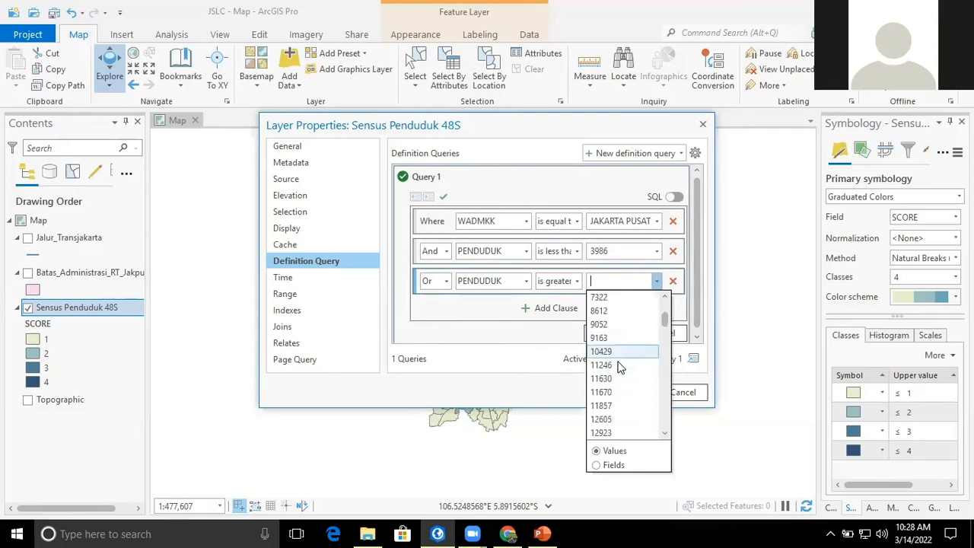
scroll(622, 361, "down", 4)
scroll(622, 361, "down", 4)
scroll(622, 361, "up", 6)
scroll(621, 361, "down", 13)
scroll(623, 369, "down", 20)
scroll(626, 378, "down", 20)
scroll(627, 390, "down", 20)
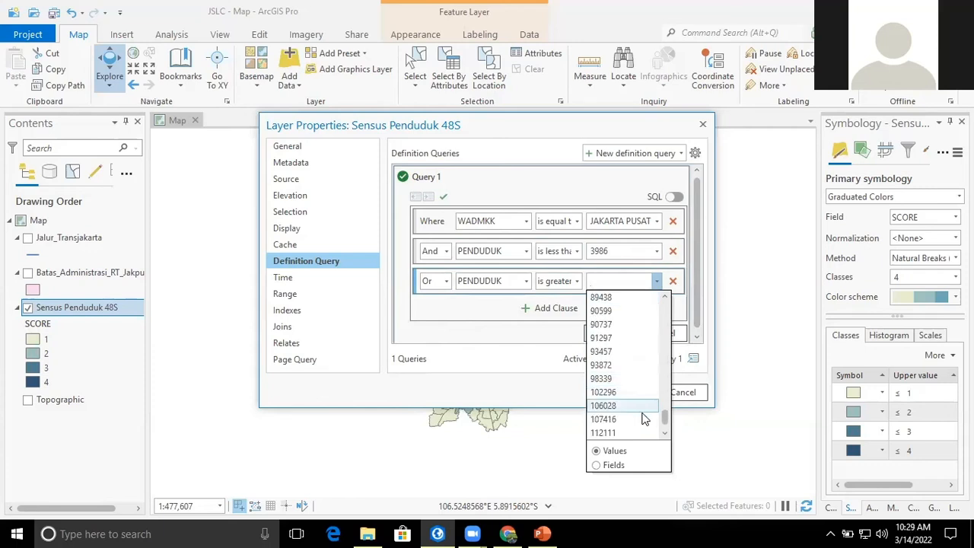
left_click_drag(666, 417, 661, 323)
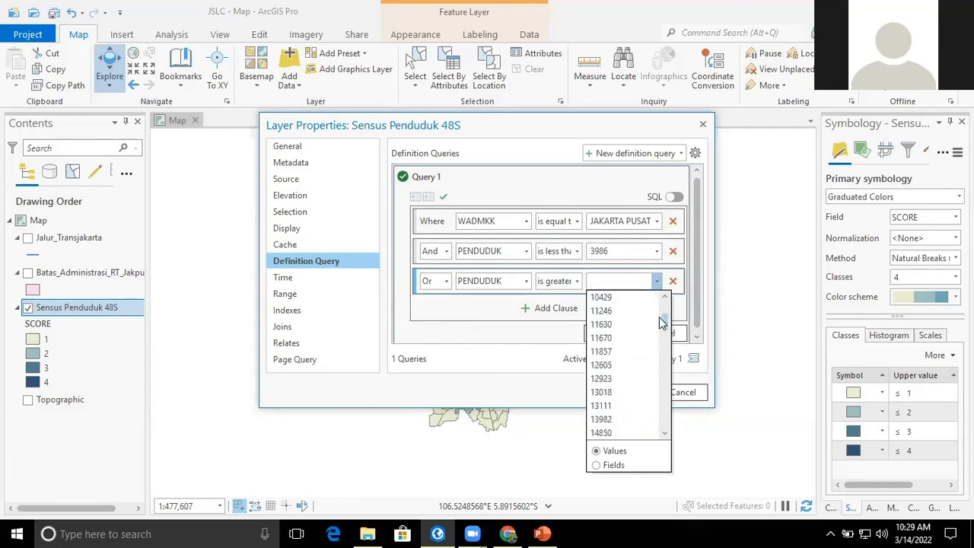
scroll(608, 338, "up", 2)
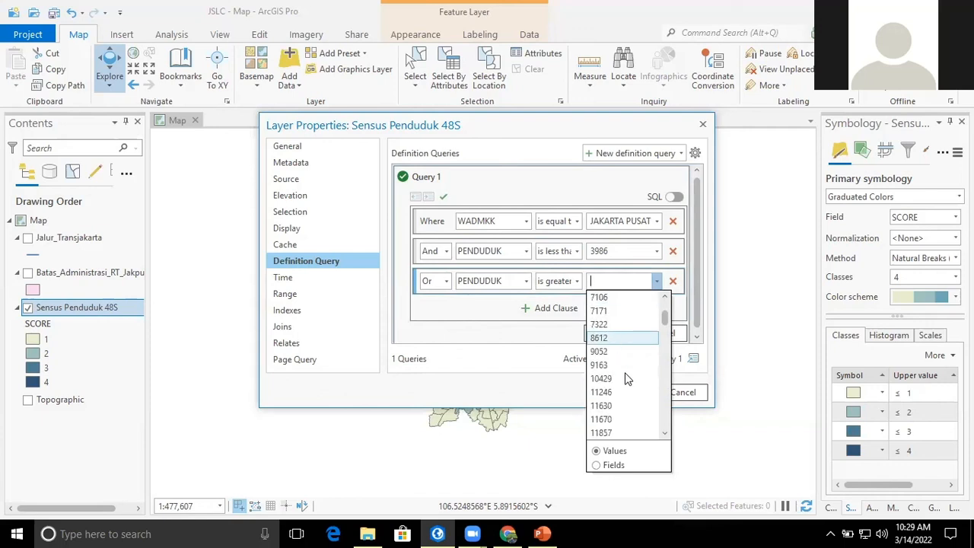
left_click(625, 375)
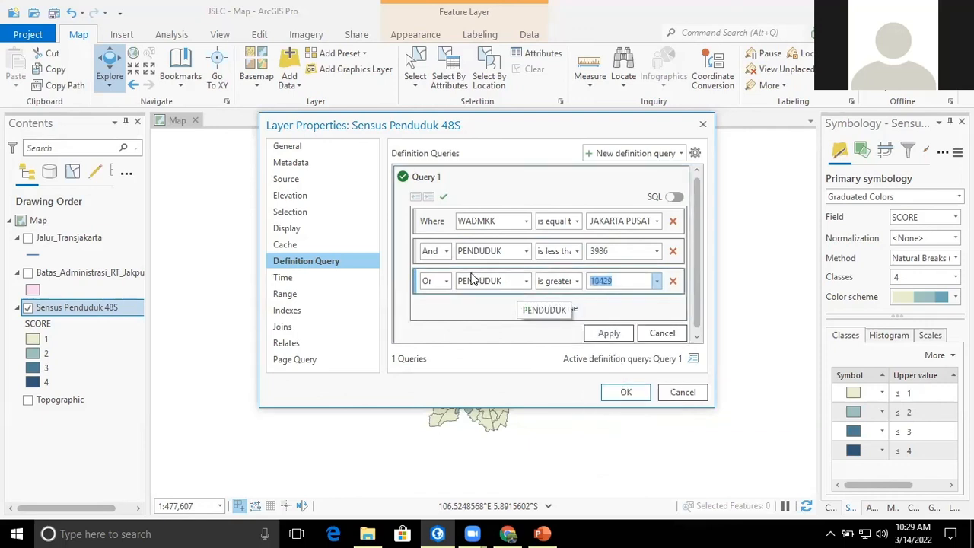
Group the two PENDUDUK clauses together, apply the definition query to the layer and inspect the filtered map.
left_click(414, 266)
left_click(416, 283, "shift")
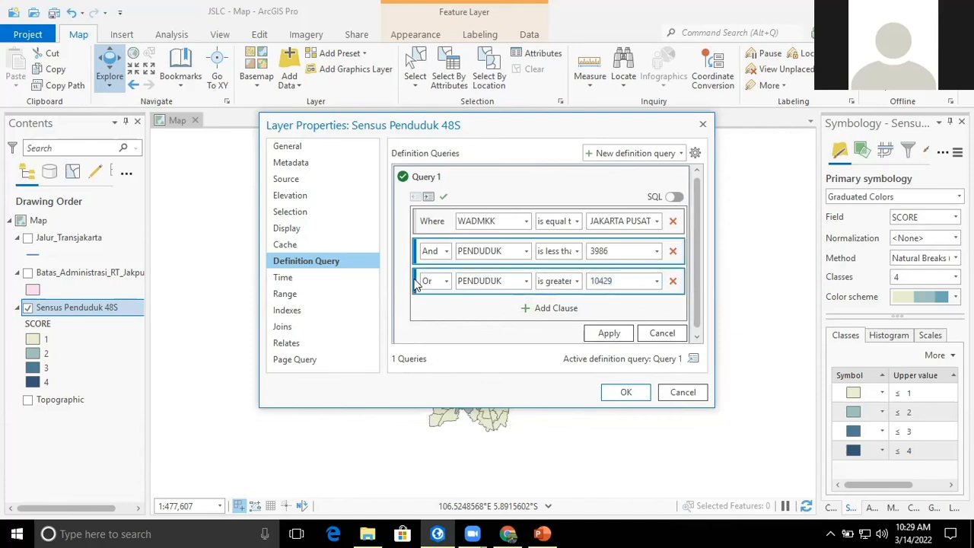
left_click(428, 197)
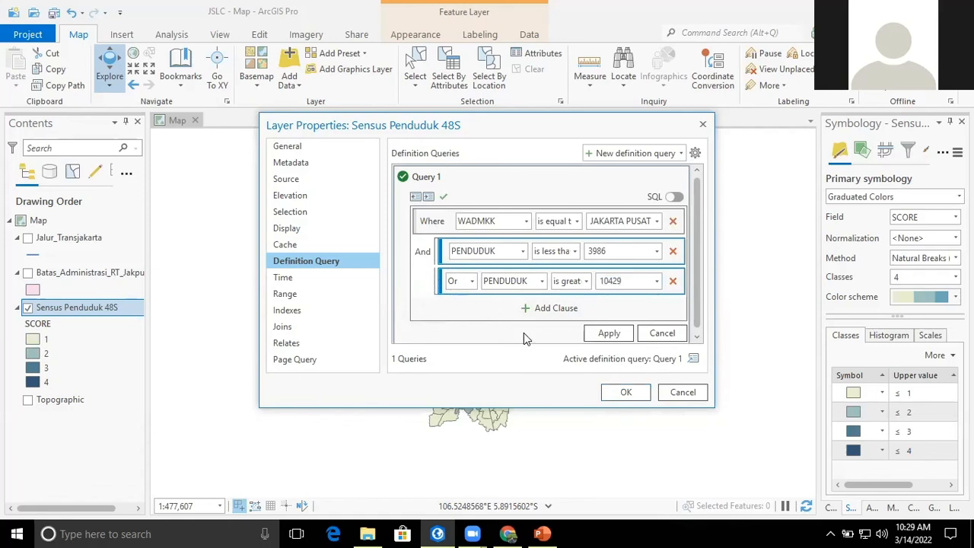
left_click(607, 334)
left_click(626, 392)
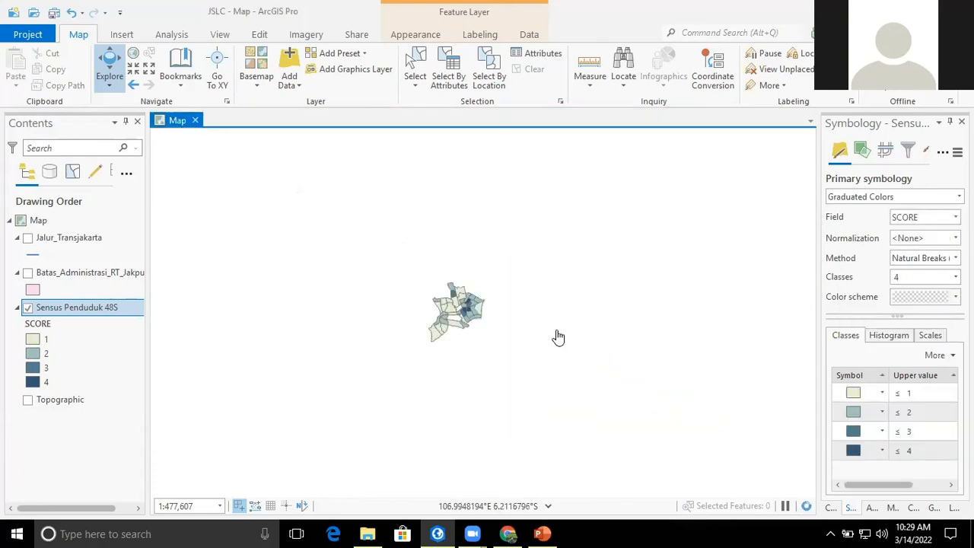
scroll(468, 320, "up", 4)
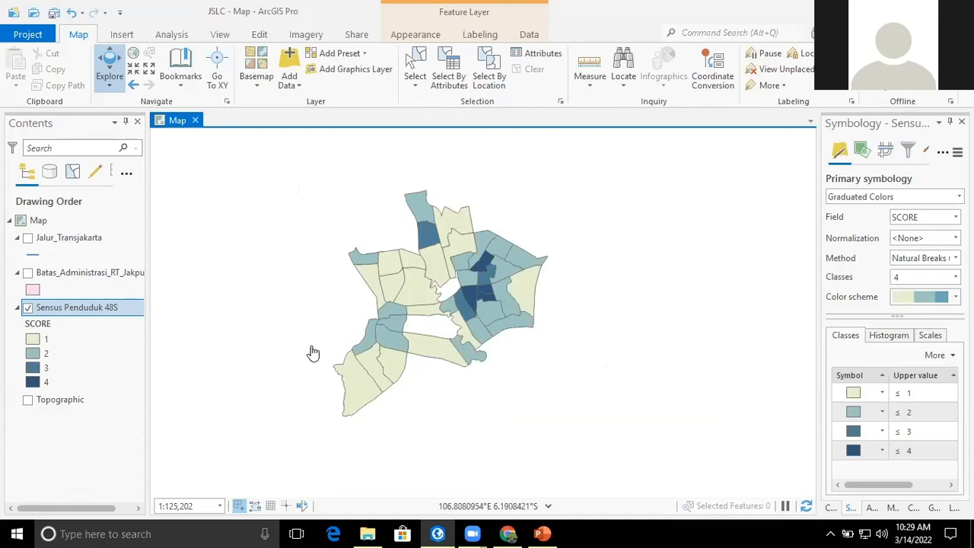
Open the Sensus Penduduk 48S attribute table and sort the records by PENDUDUK in ascending order.
right_click(91, 306)
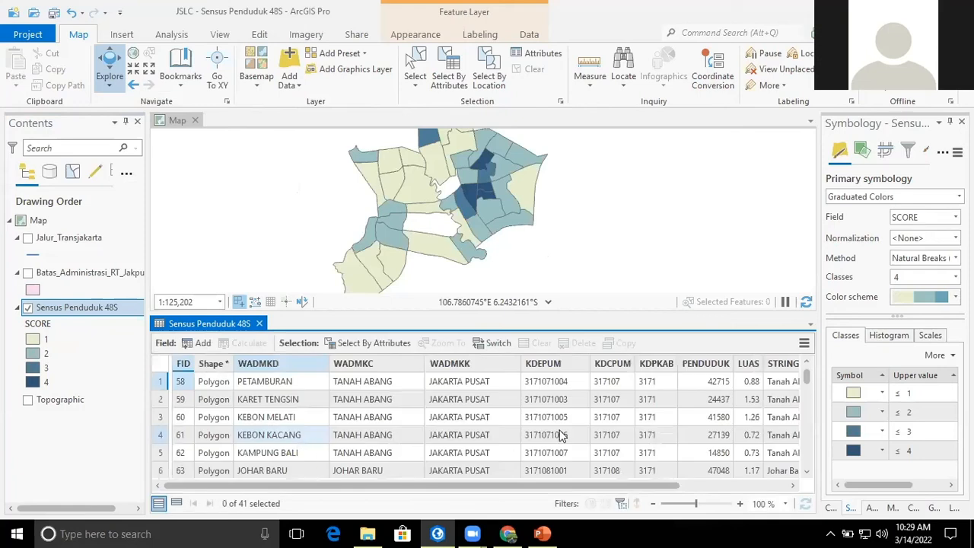
left_click(618, 411)
scroll(641, 381, "right", 3)
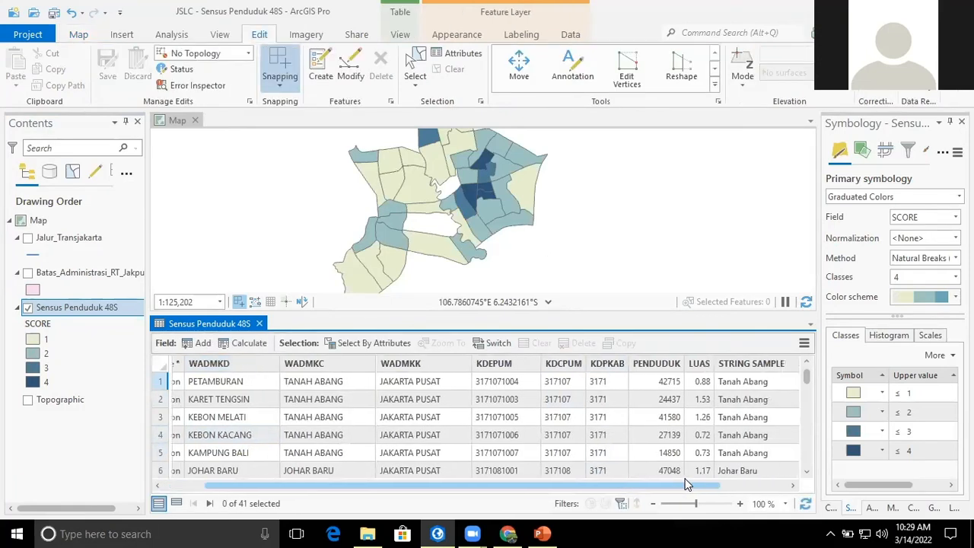
right_click(633, 364)
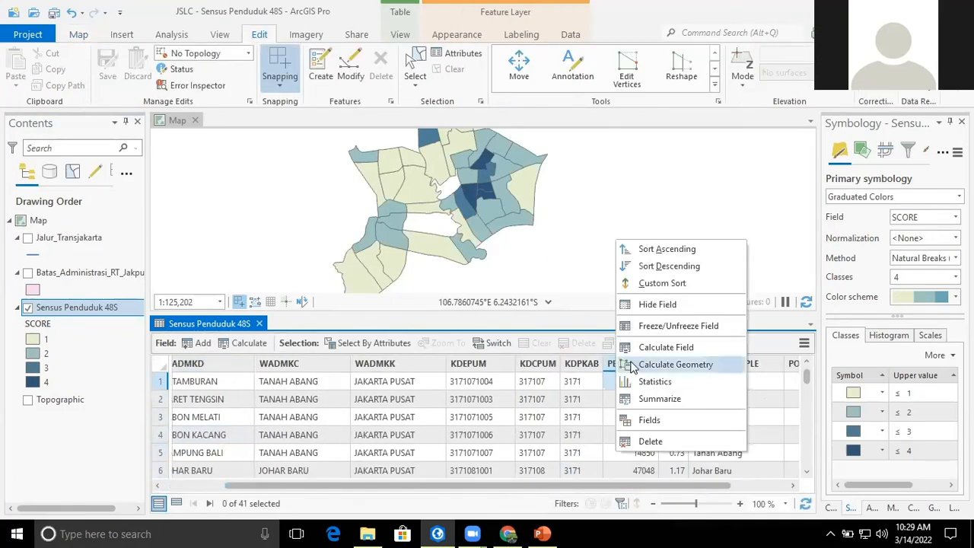
right_click(608, 368)
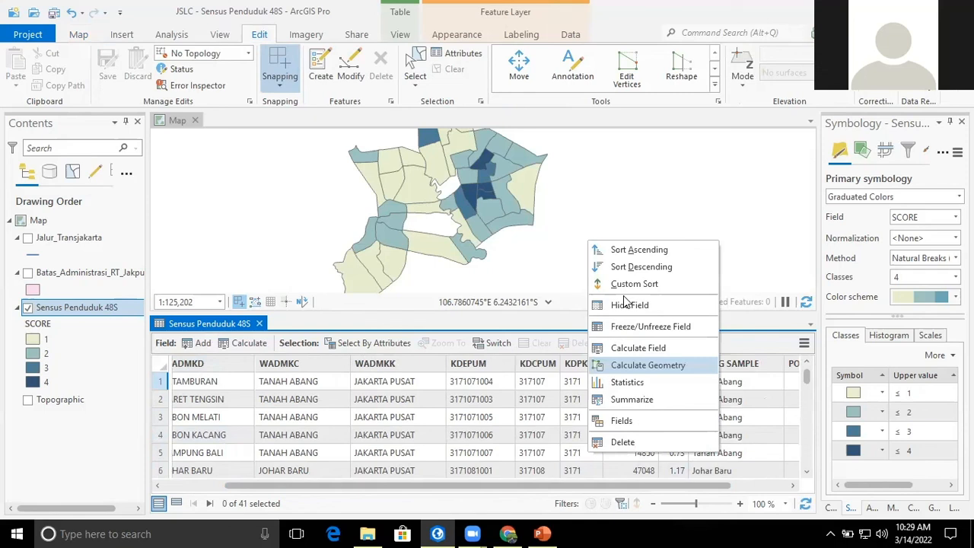
left_click(637, 251)
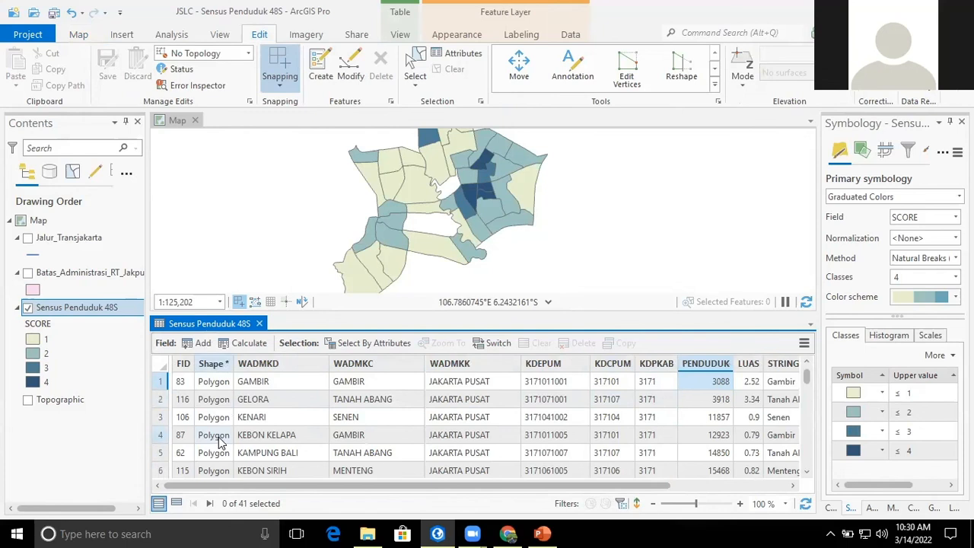
Select the KENARI, GELORA and GAMBIR records one at a time to locate their polygons on the map.
left_click(160, 418)
scroll(217, 435, "down", 2)
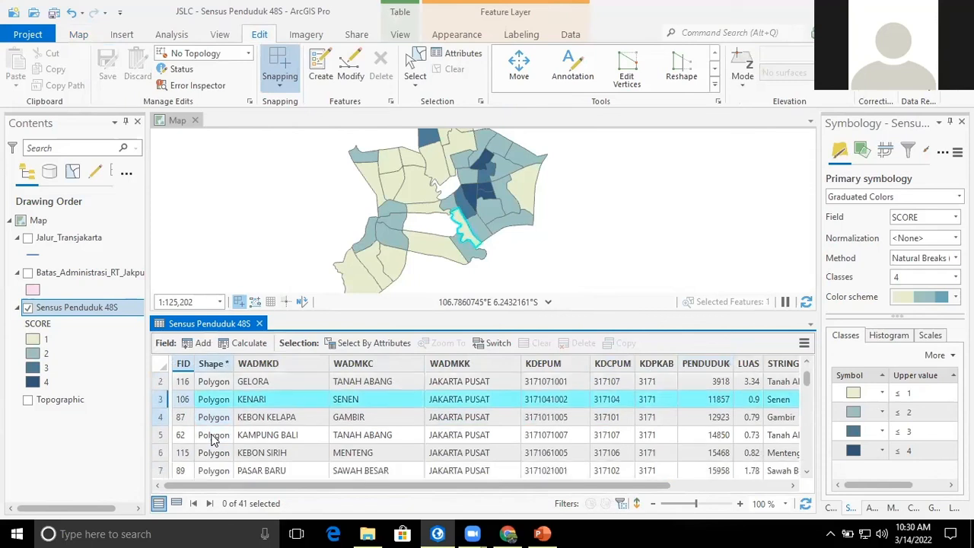
scroll(220, 440, "up", 2)
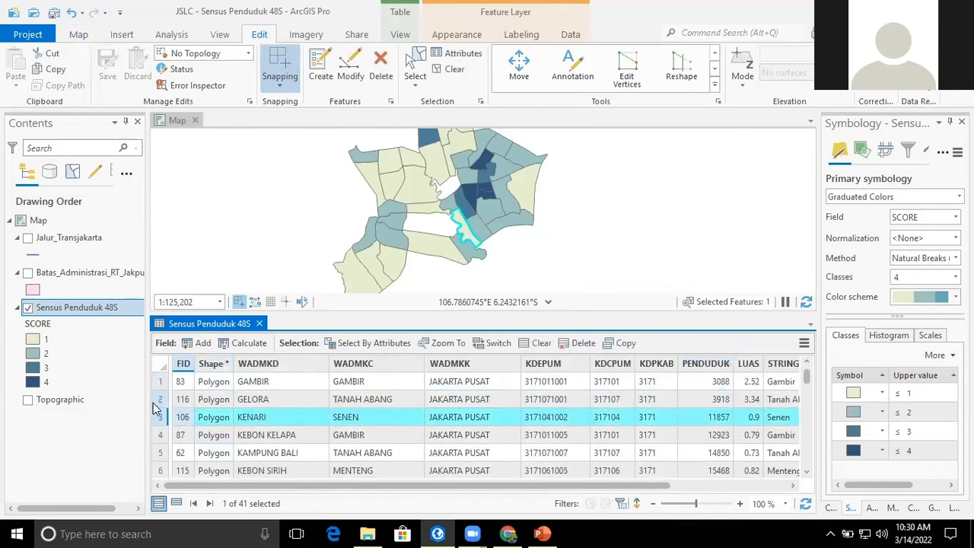
left_click(161, 403)
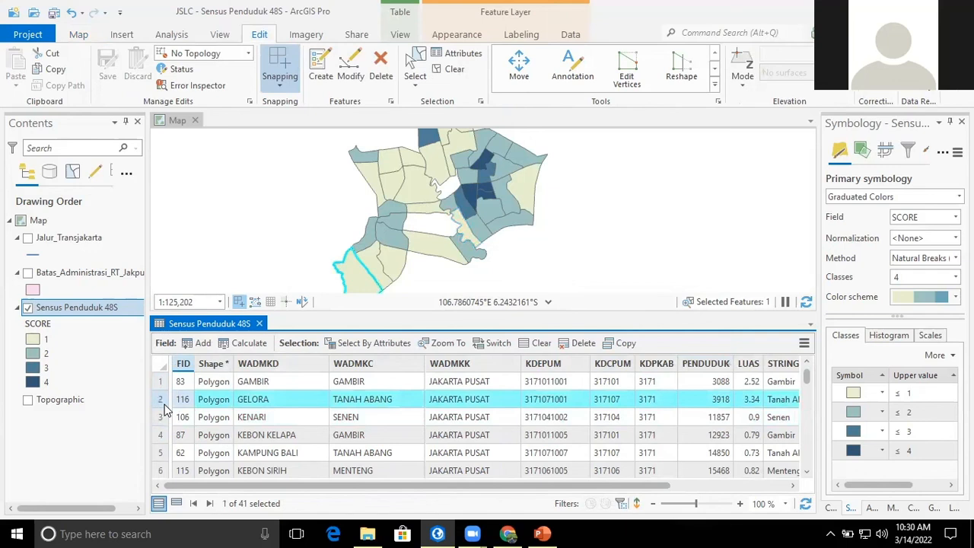
left_click(159, 383)
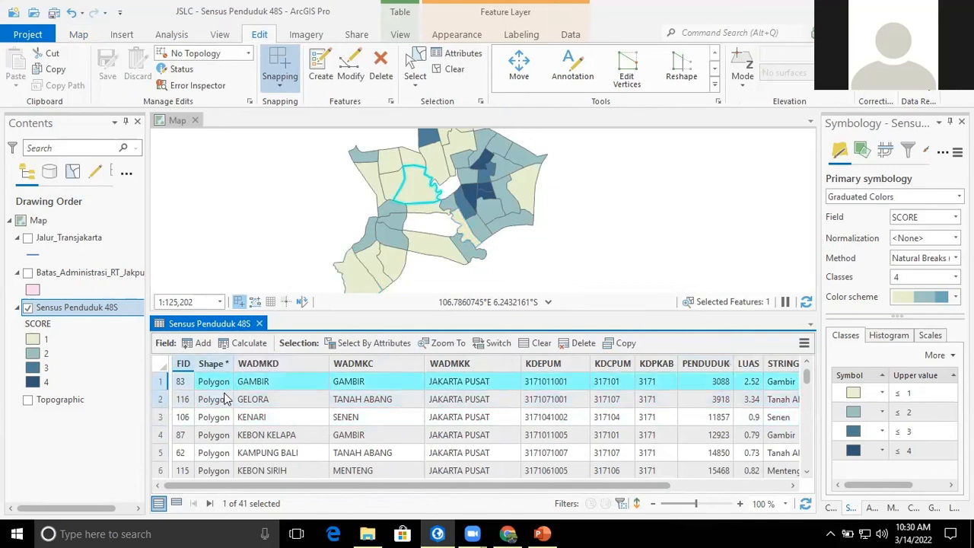
left_click(161, 417)
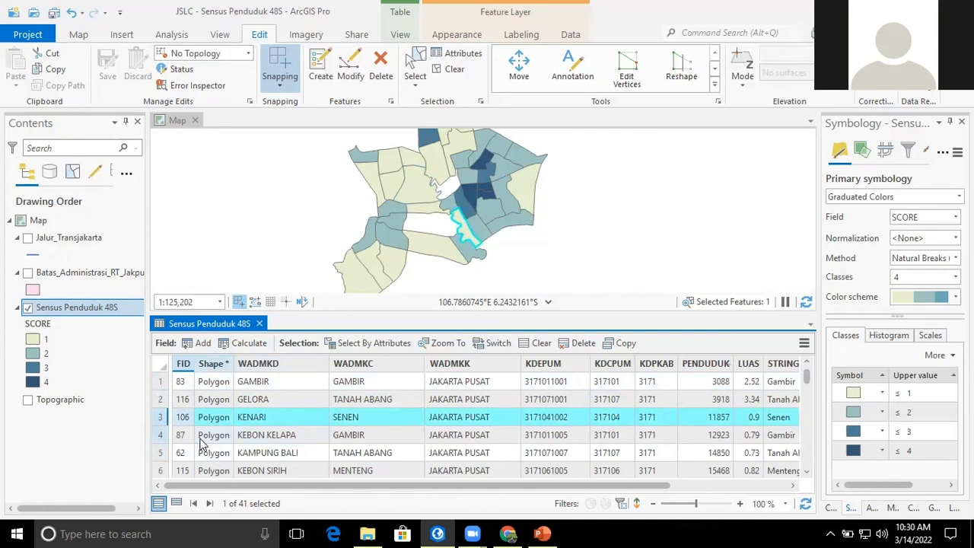
Select all records from KENARI through TANAH TINGGI to check their polygons on the map.
scroll(203, 445, "down", 5)
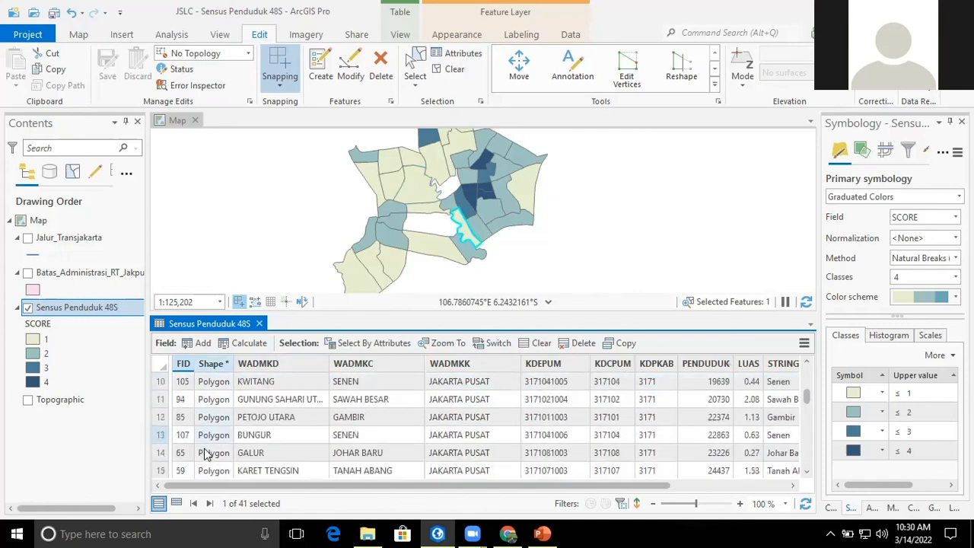
scroll(173, 471, "down", 7)
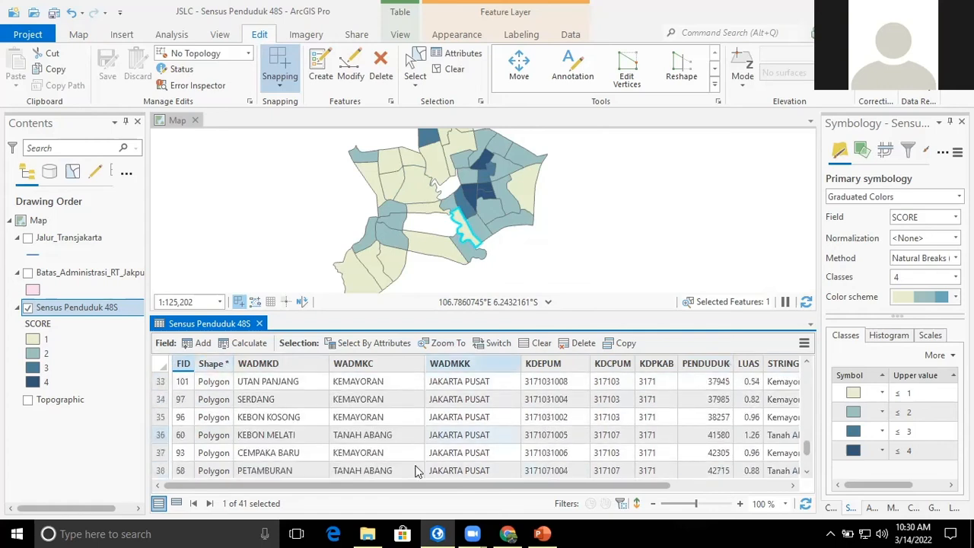
left_click(162, 451, "shift")
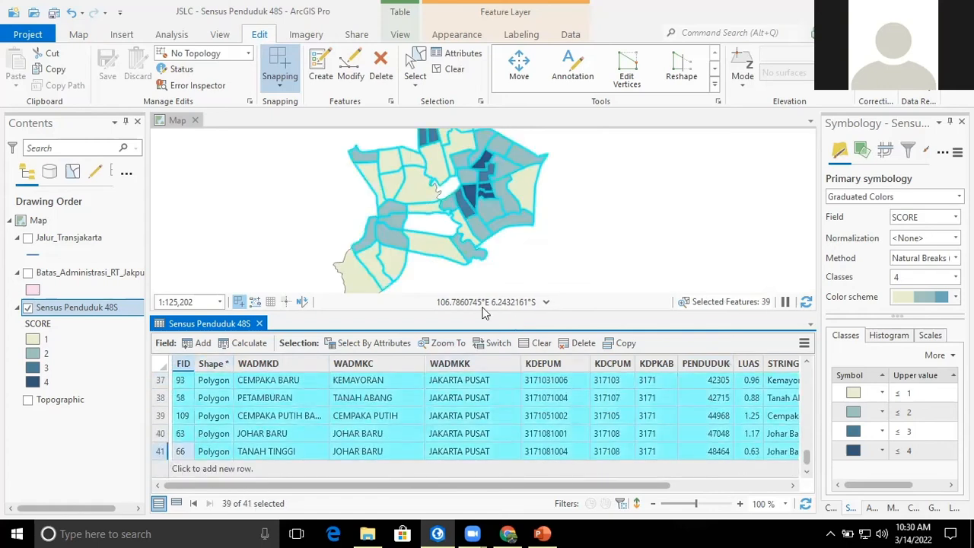
scroll(466, 230, "down", 3)
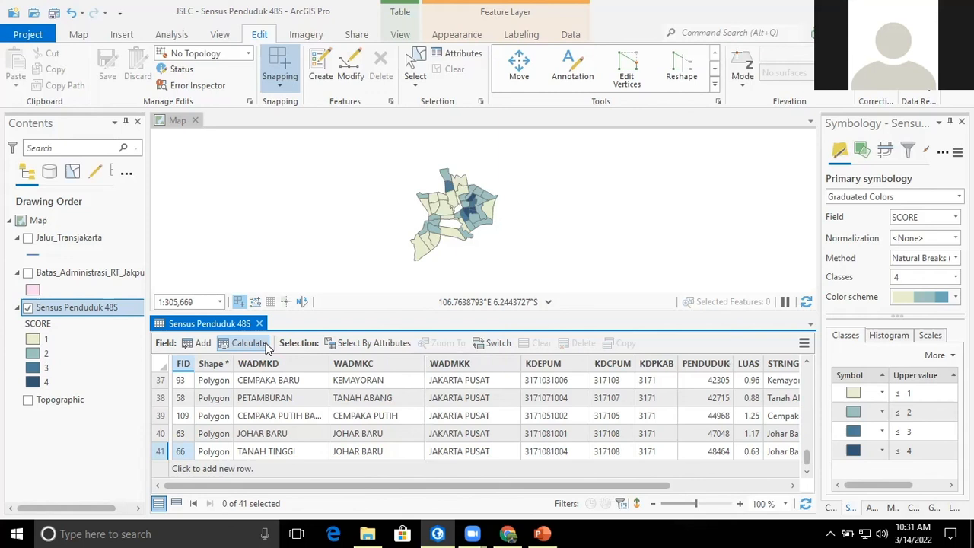
left_click(397, 67)
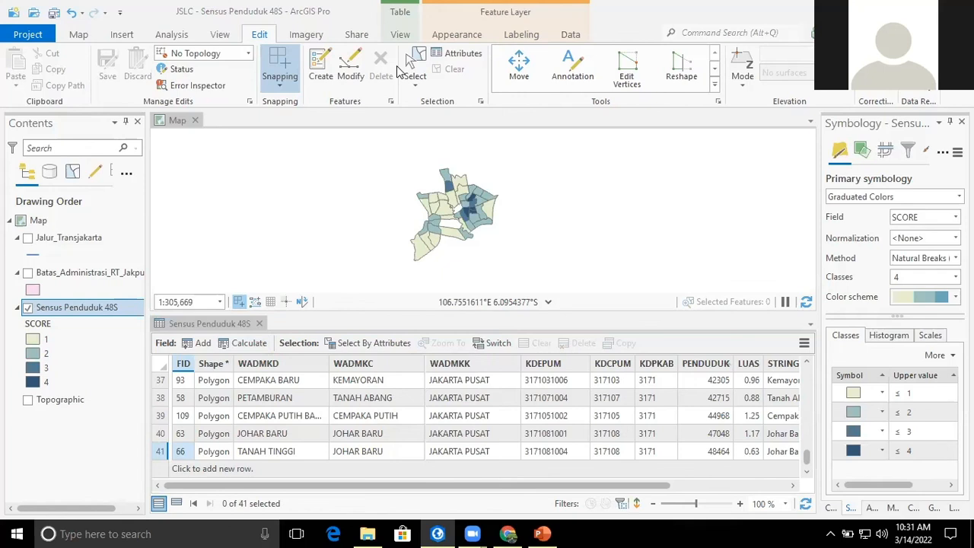